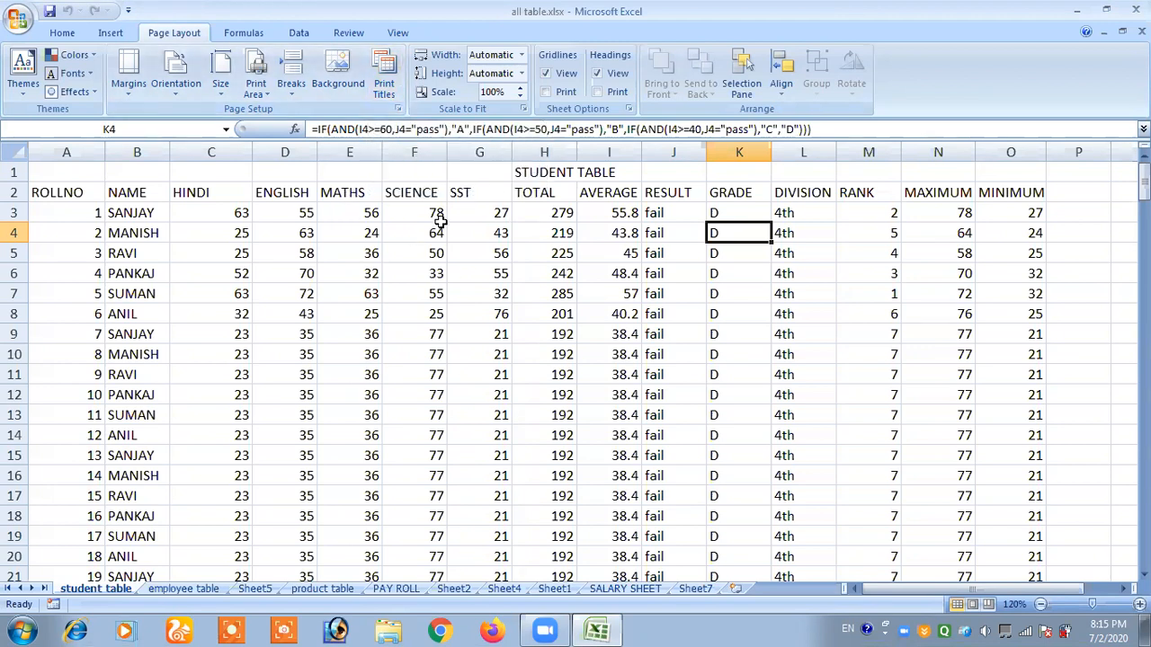
Look through the student table's records down the sheet and return to the SCIENCE heading at the start
{"action": "scroll", "coordinate": [440, 222], "scroll_direction": "down", "scroll_amount": 16}
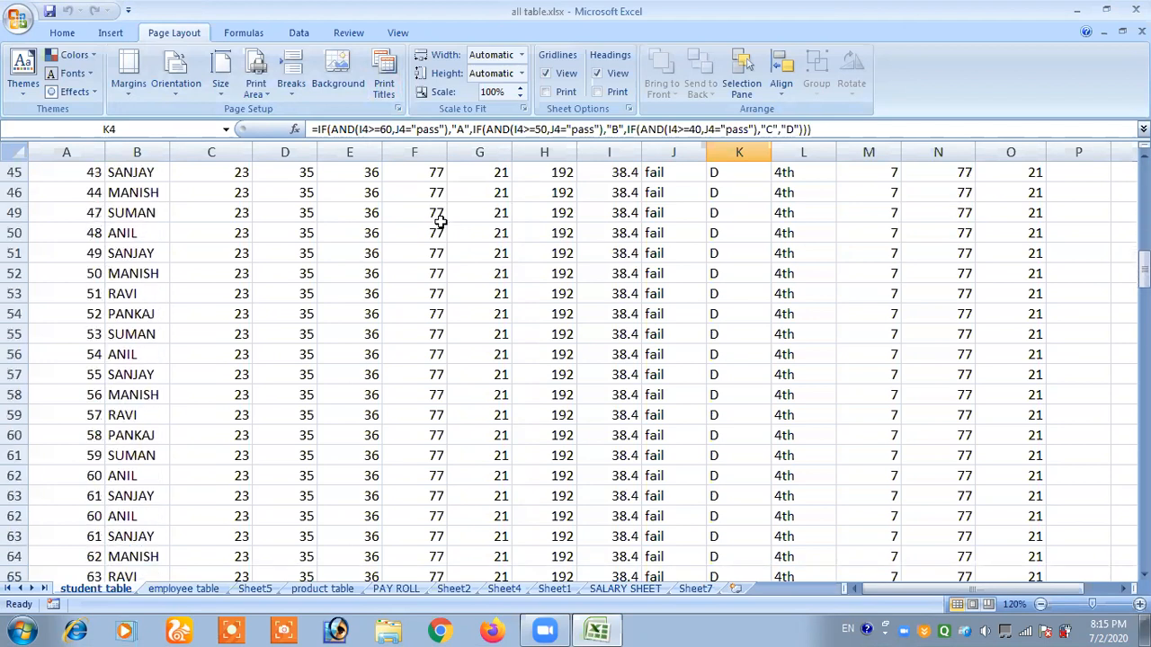
{"action": "scroll", "coordinate": [444, 232], "scroll_direction": "down", "scroll_amount": 20}
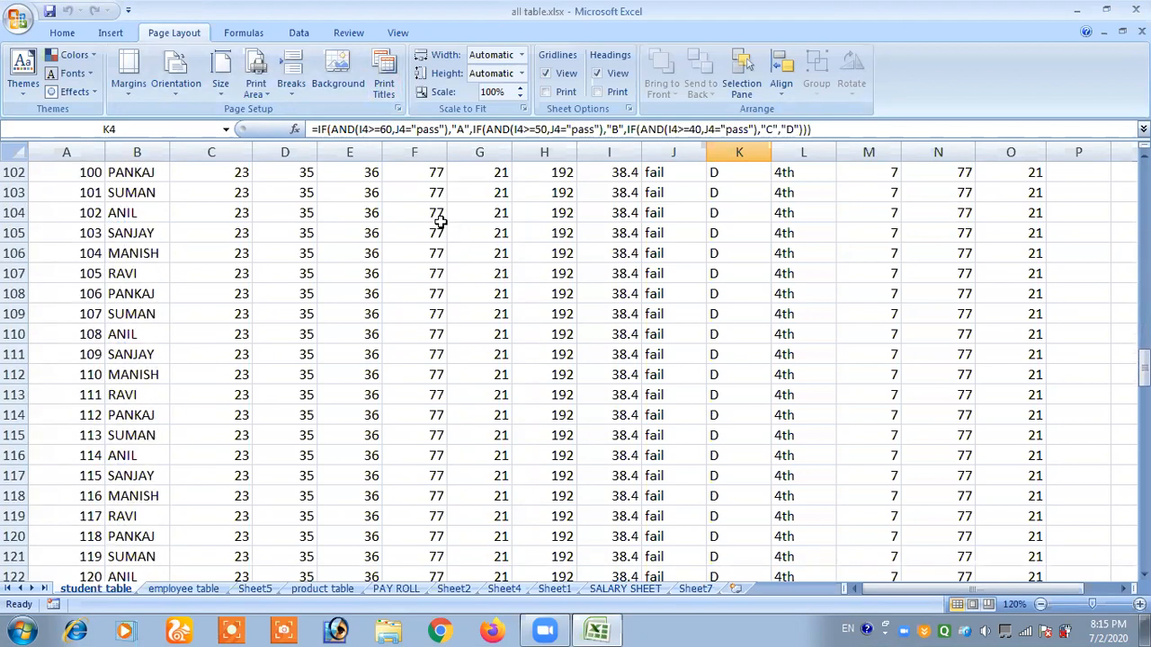
{"action": "scroll", "coordinate": [443, 233], "scroll_direction": "down", "scroll_amount": 20}
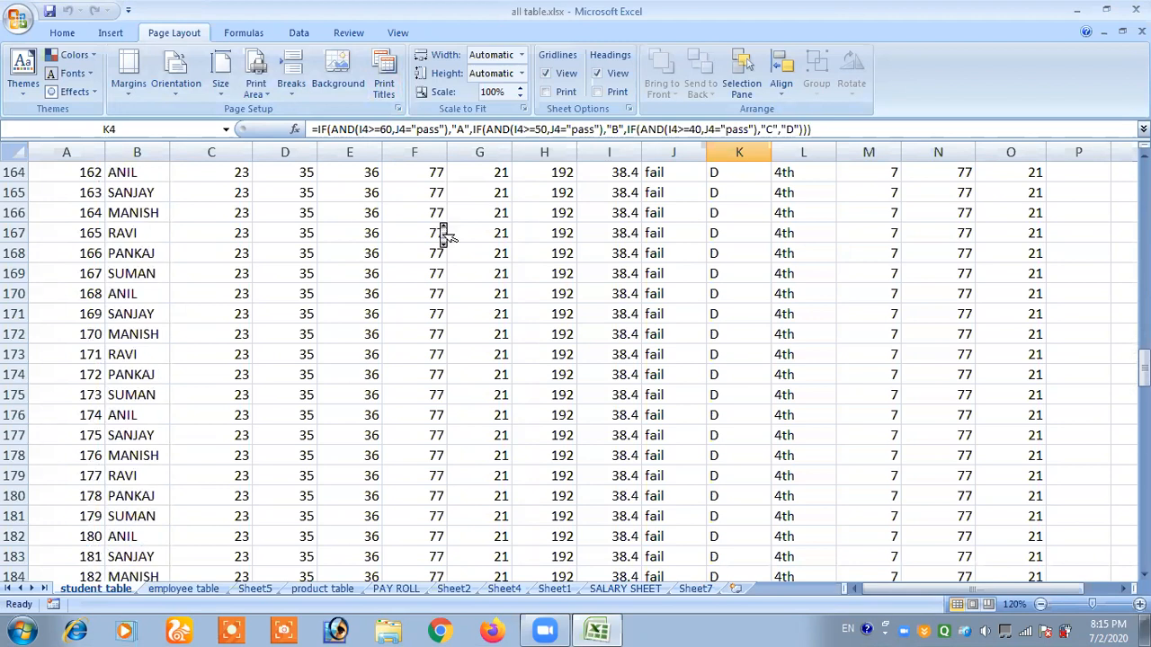
{"action": "scroll", "coordinate": [443, 233], "scroll_direction": "down", "scroll_amount": 4}
{"action": "scroll", "coordinate": [443, 233], "scroll_direction": "up", "scroll_amount": 18}
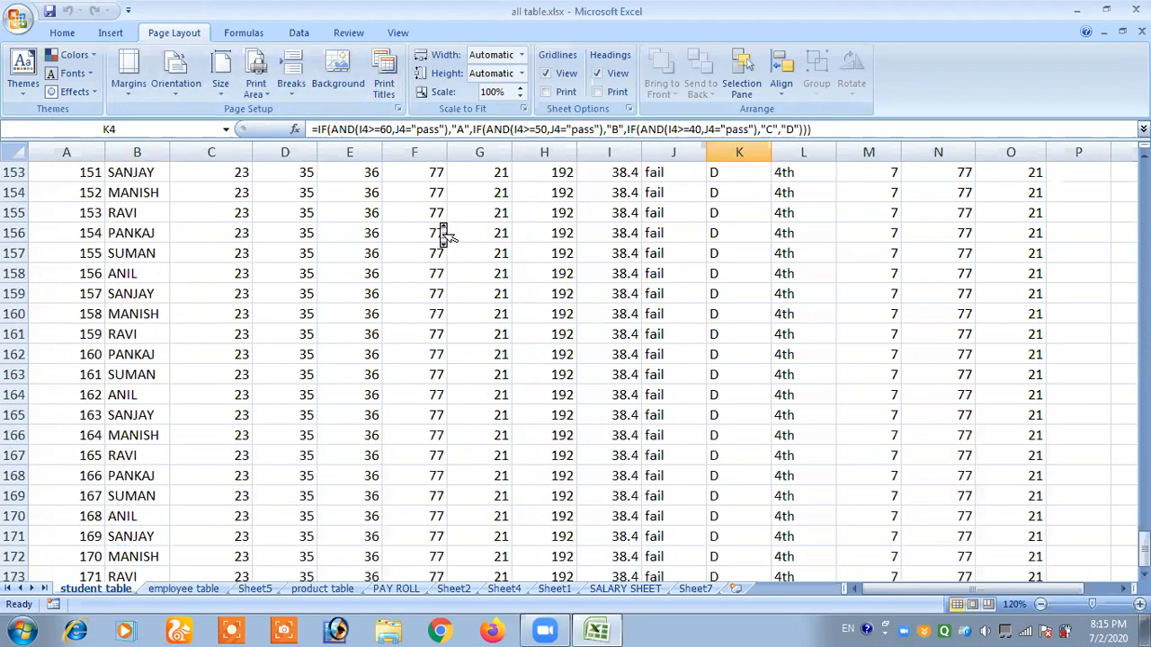
{"action": "scroll", "coordinate": [444, 232], "scroll_direction": "up", "scroll_amount": 20}
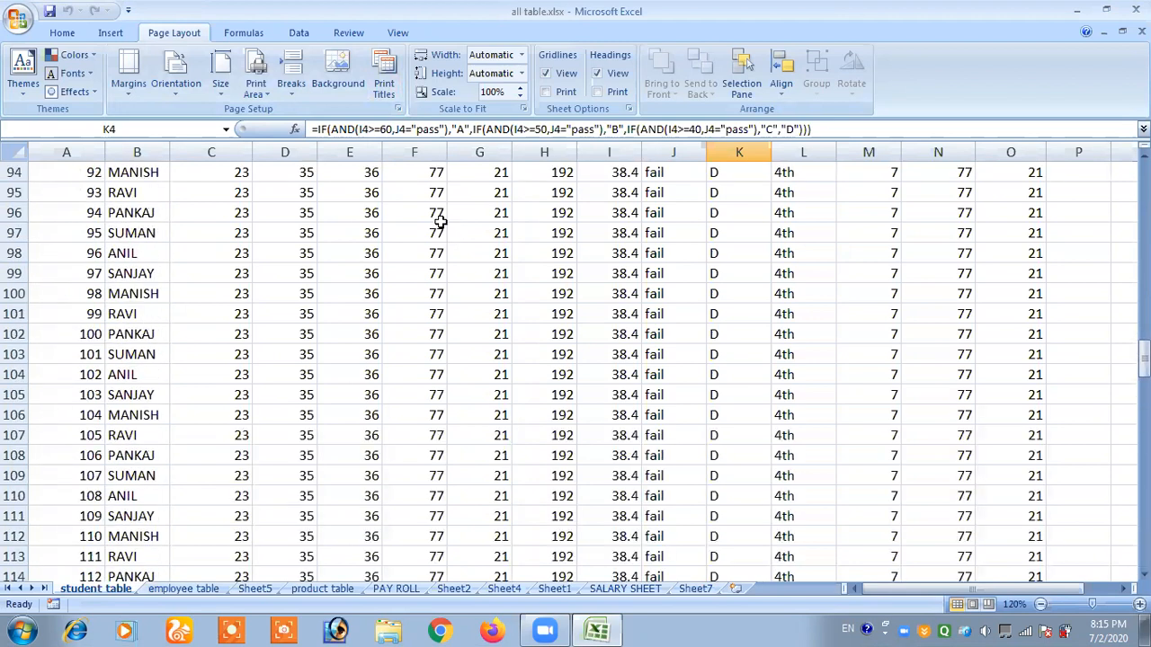
{"action": "scroll", "coordinate": [443, 233], "scroll_direction": "up", "scroll_amount": 17}
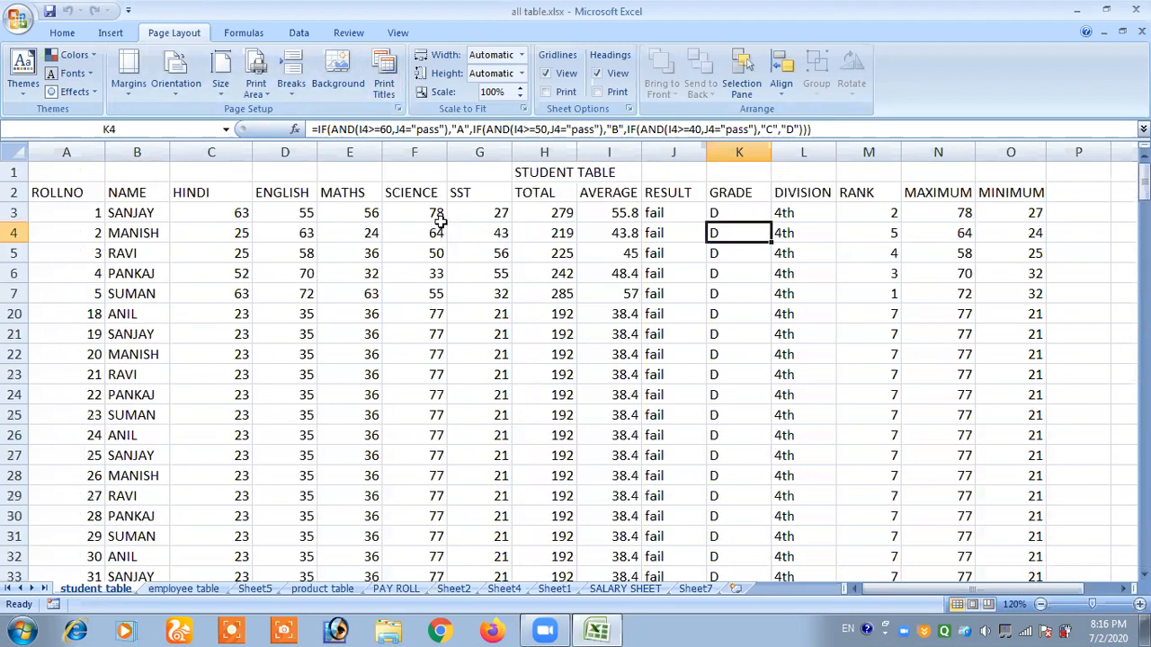
{"action": "left_click", "coordinate": [404, 195]}
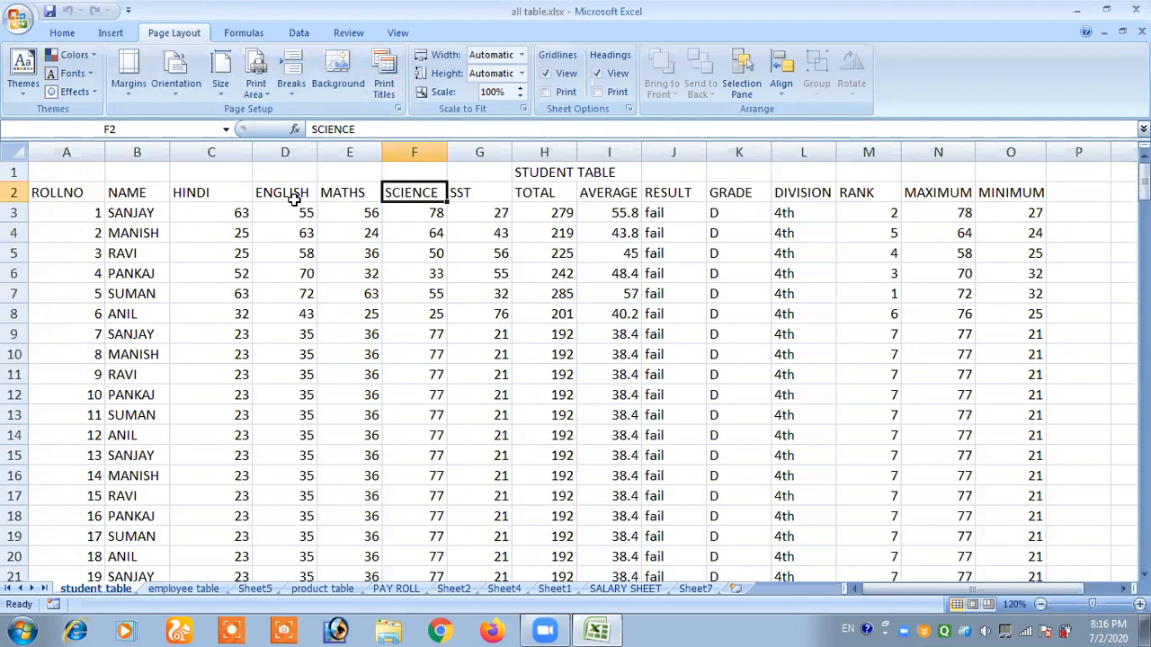
Preview the student table's printout, inspect which columns fit on the first page, and close the preview
{"action": "left_click", "coordinate": [30, 26]}
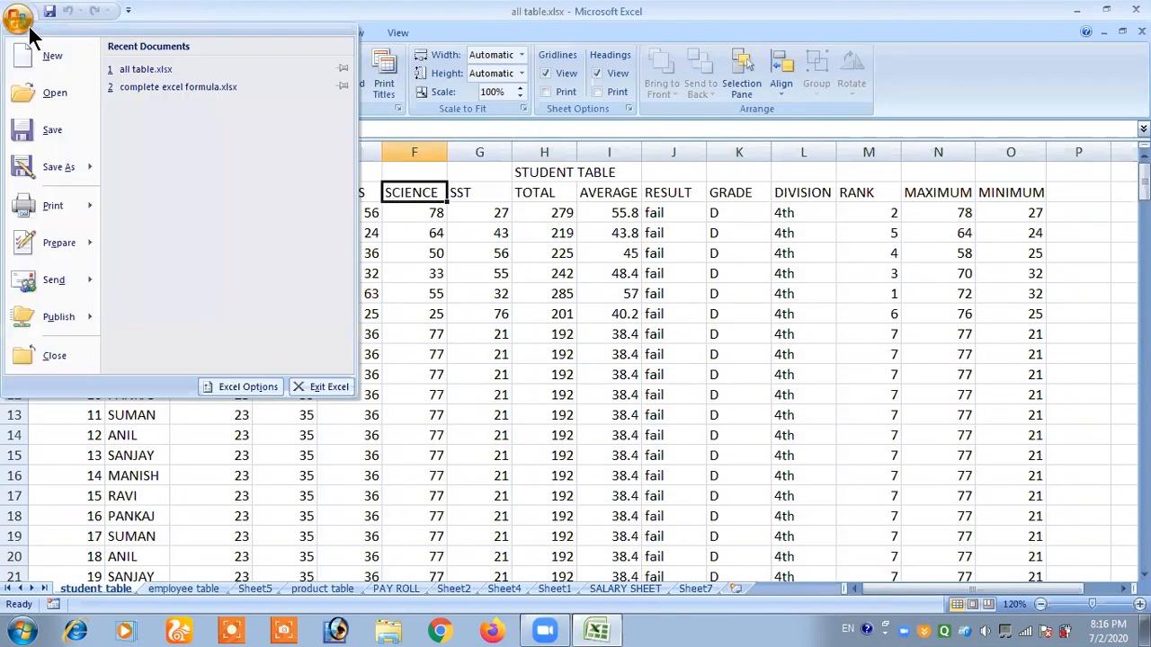
{"action": "mouse_move", "coordinate": [87, 210]}
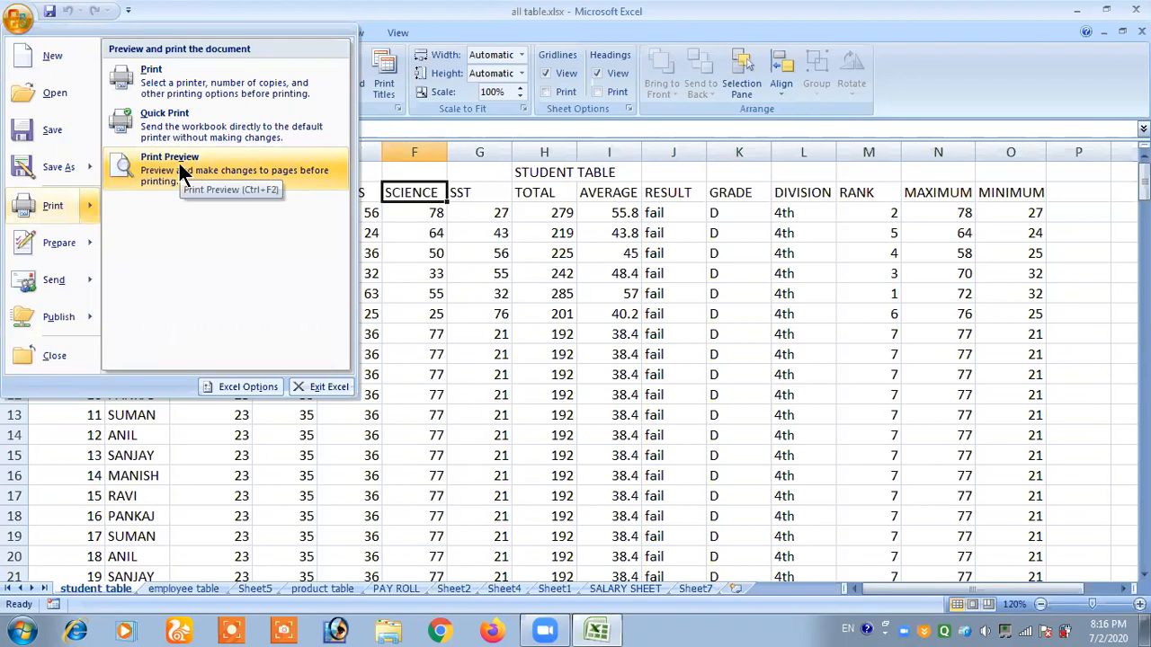
{"action": "left_click", "coordinate": [417, 213]}
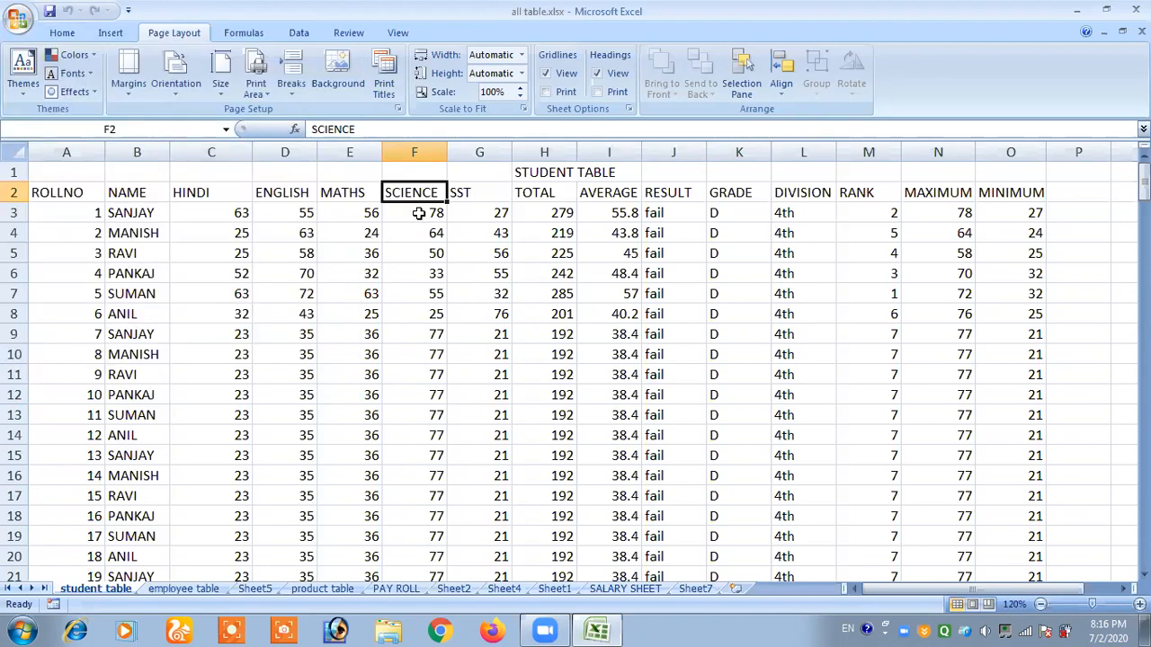
{"action": "key", "text": "ctrl+F2"}
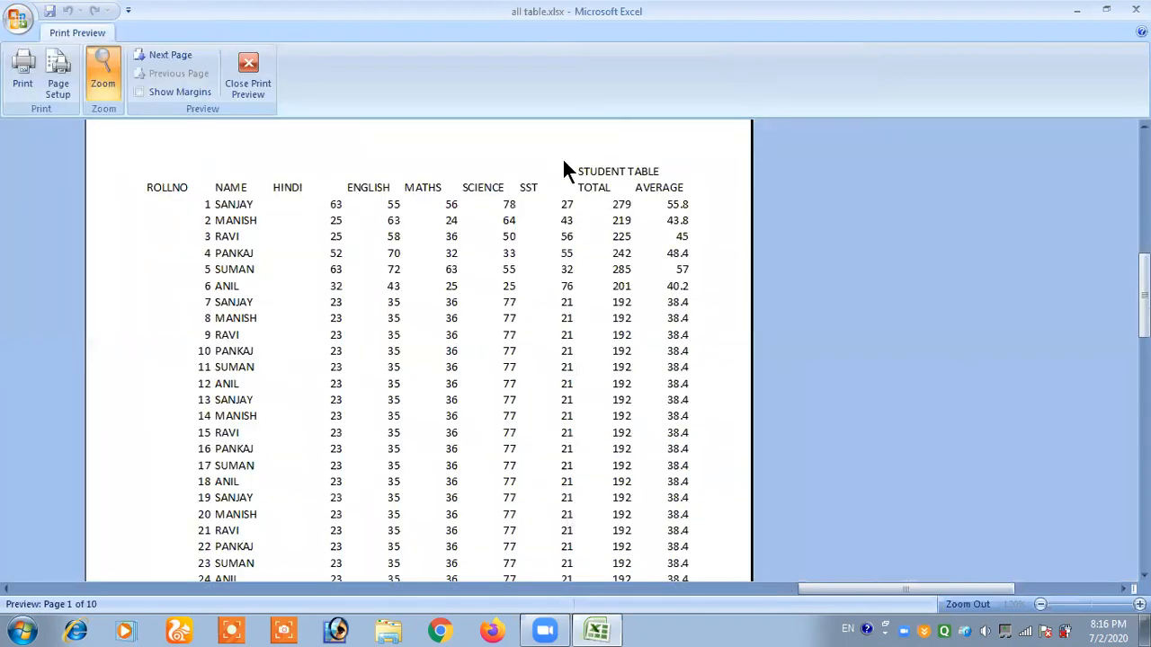
{"action": "left_click", "coordinate": [639, 149]}
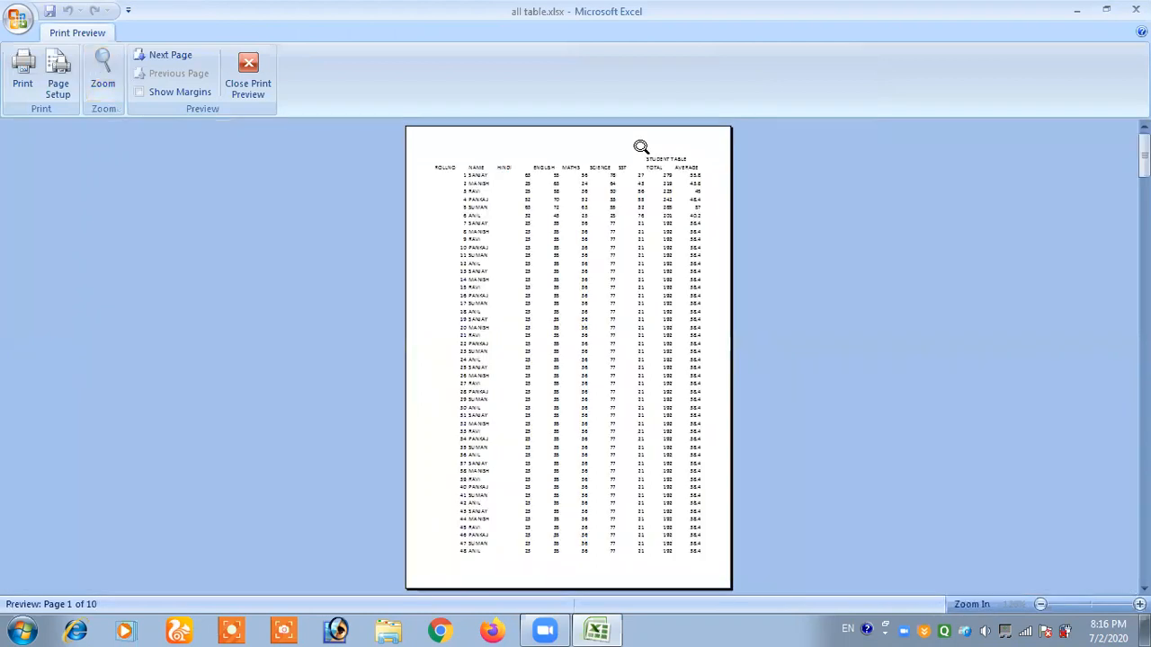
{"action": "left_click", "coordinate": [694, 145]}
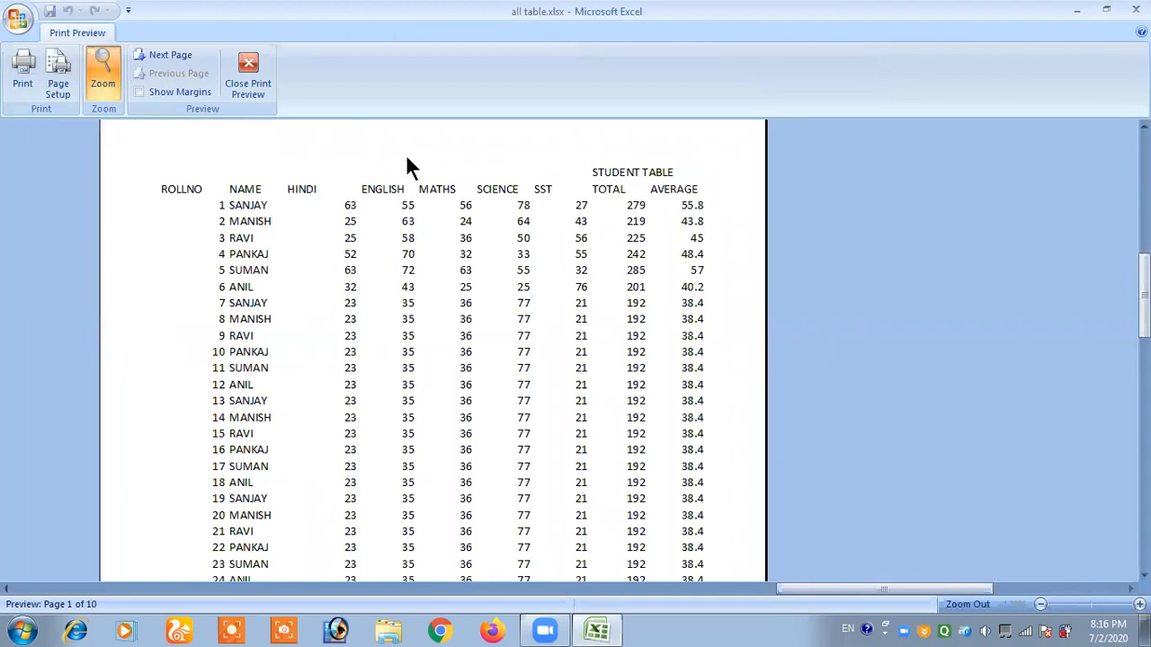
{"action": "left_click", "coordinate": [248, 72]}
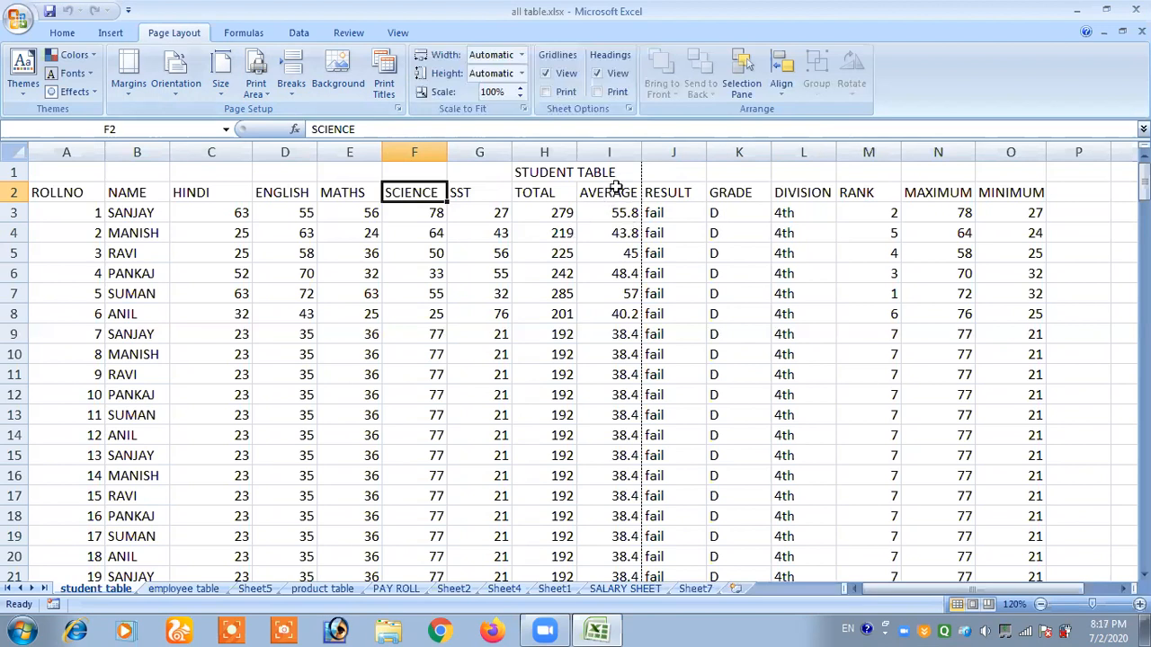
Examine the page-break lines after the AVERAGE column and below row 50, highlighting cell ranges in the areas they separate
{"action": "left_click_drag", "start_coordinate": [60, 171], "coordinate": [620, 214]}
{"action": "left_click_drag", "start_coordinate": [668, 170], "coordinate": [877, 268]}
{"action": "scroll", "coordinate": [545, 285], "scroll_direction": "down", "scroll_amount": 10}
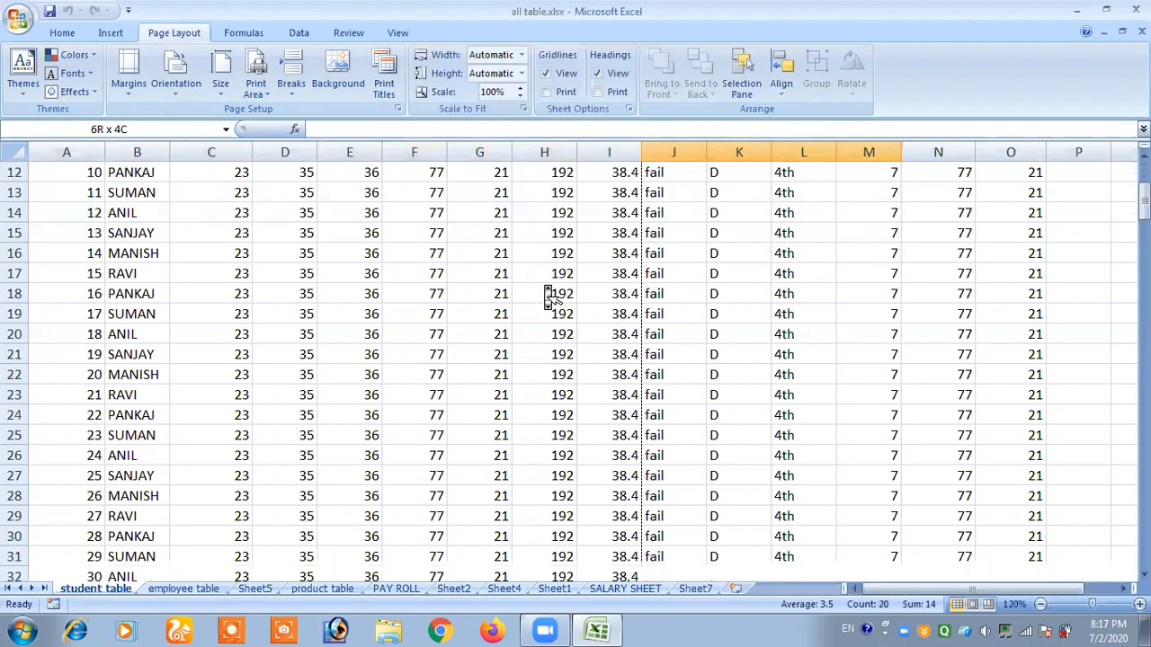
{"action": "scroll", "coordinate": [544, 284], "scroll_direction": "down", "scroll_amount": 5}
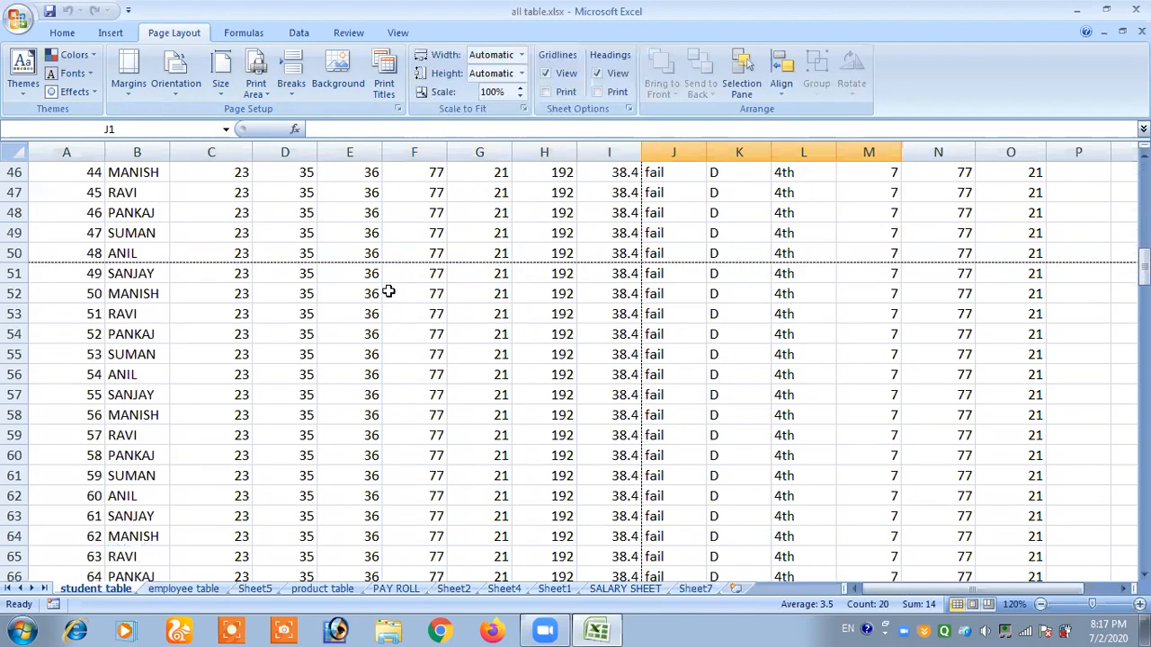
{"action": "left_click_drag", "start_coordinate": [303, 278], "coordinate": [480, 368]}
{"action": "left_click_drag", "start_coordinate": [665, 273], "coordinate": [851, 355]}
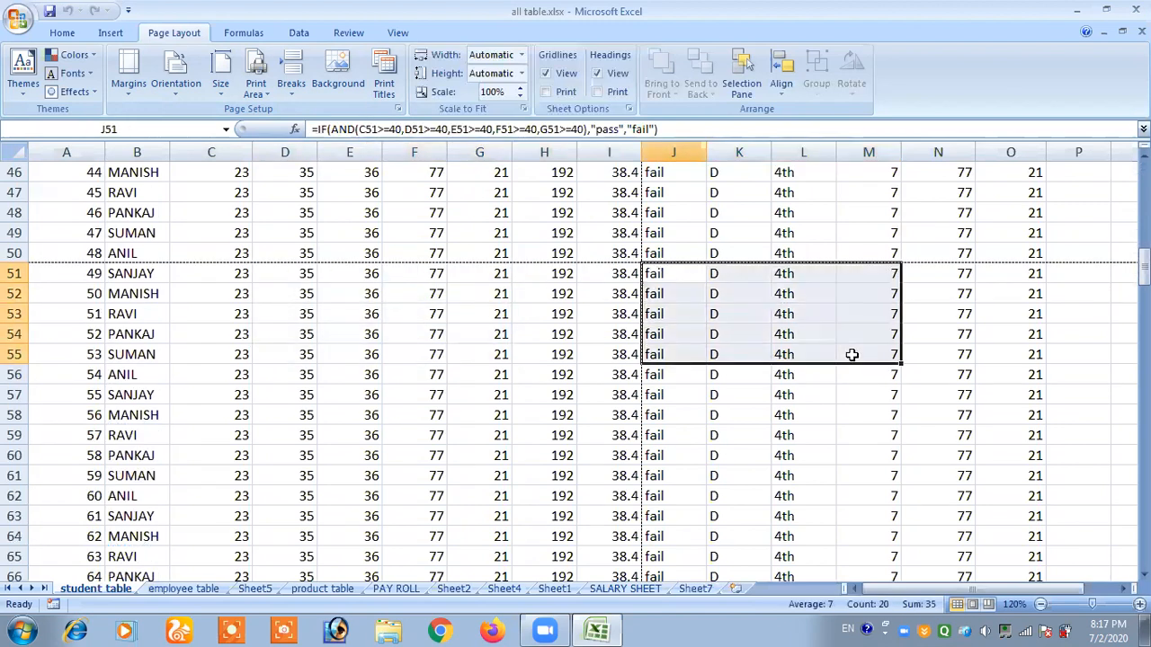
{"action": "left_click", "coordinate": [728, 325]}
{"action": "scroll", "coordinate": [514, 335], "scroll_direction": "up", "scroll_amount": 15}
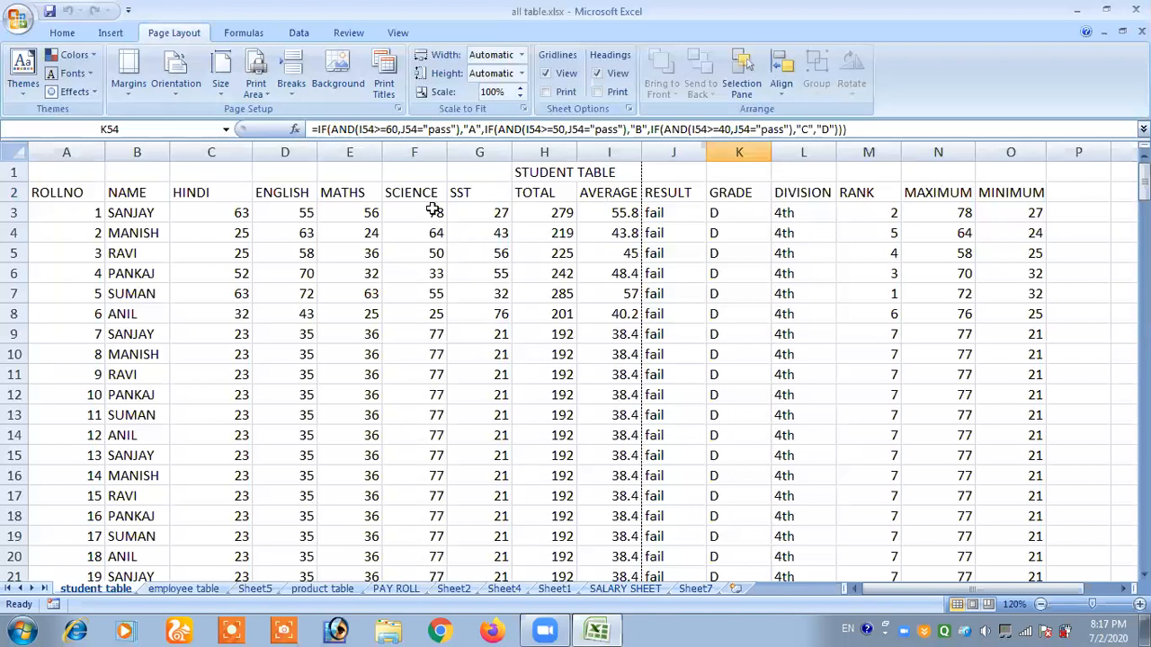
Compare the Portrait and Landscape options in Page Setup, keep Portrait, and open the print preview
{"action": "left_click", "coordinate": [390, 74]}
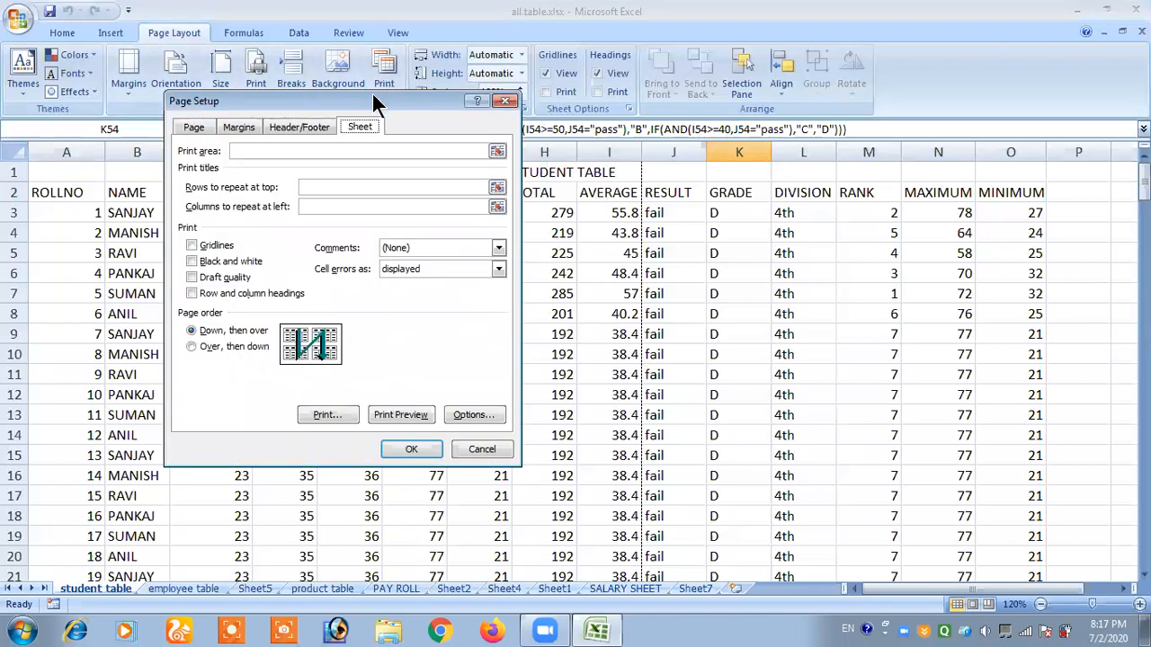
{"action": "left_click_drag", "start_coordinate": [372, 93], "coordinate": [451, 114]}
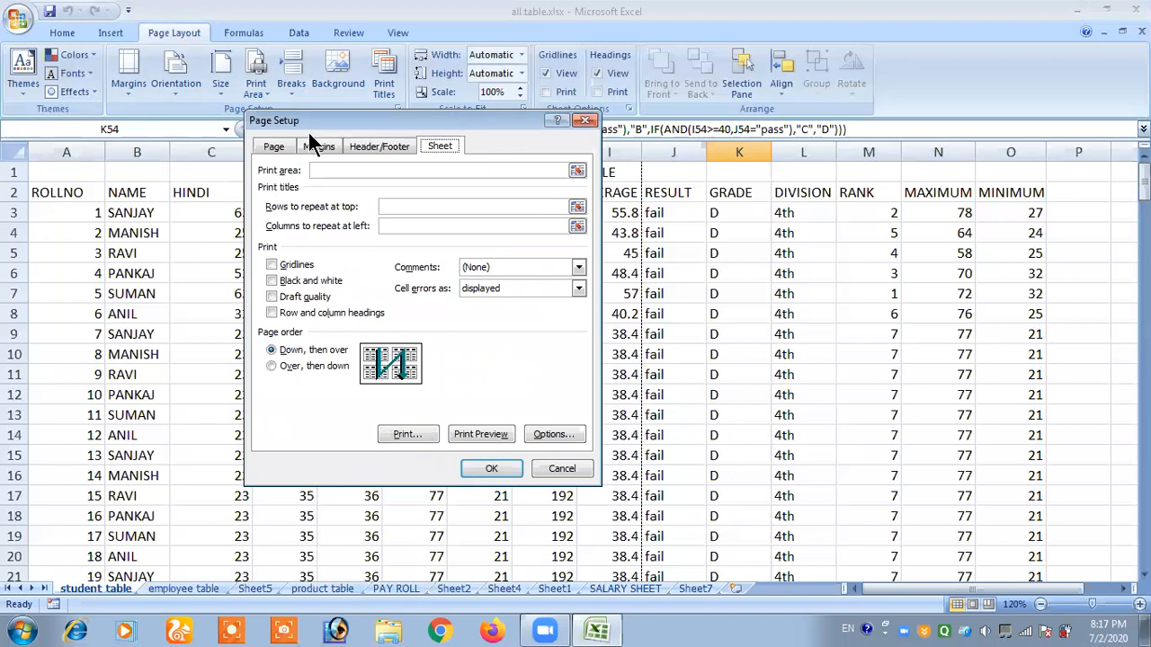
{"action": "left_click", "coordinate": [274, 146]}
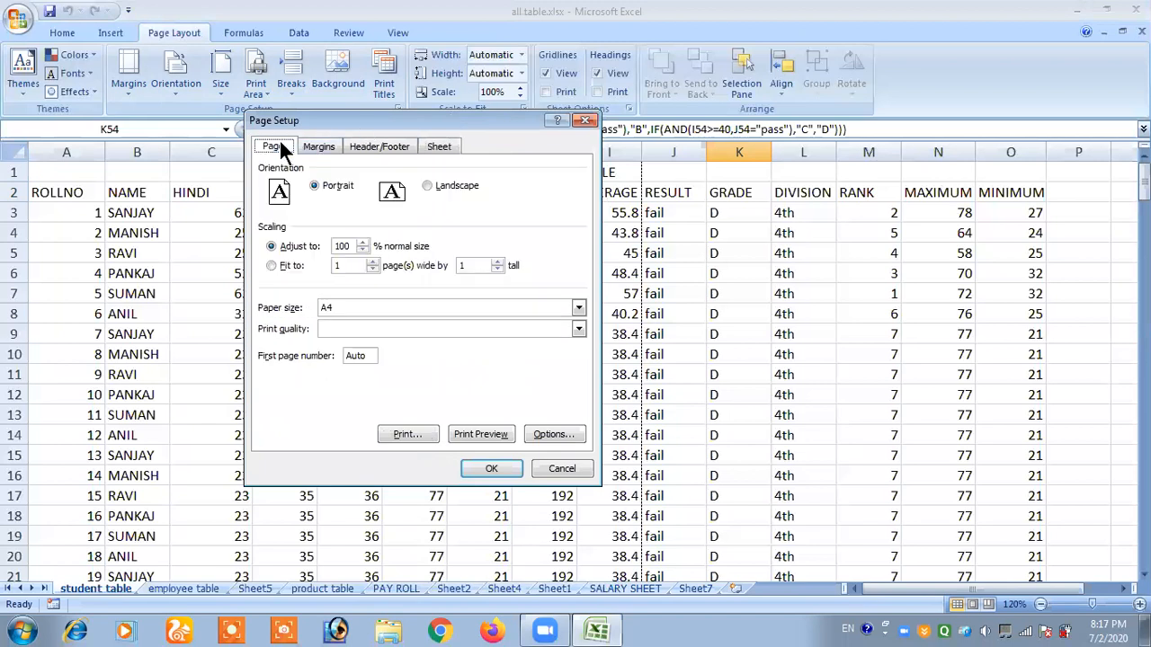
{"action": "left_click", "coordinate": [336, 189]}
{"action": "left_click", "coordinate": [450, 188]}
{"action": "left_click", "coordinate": [329, 179]}
{"action": "left_click", "coordinate": [481, 435]}
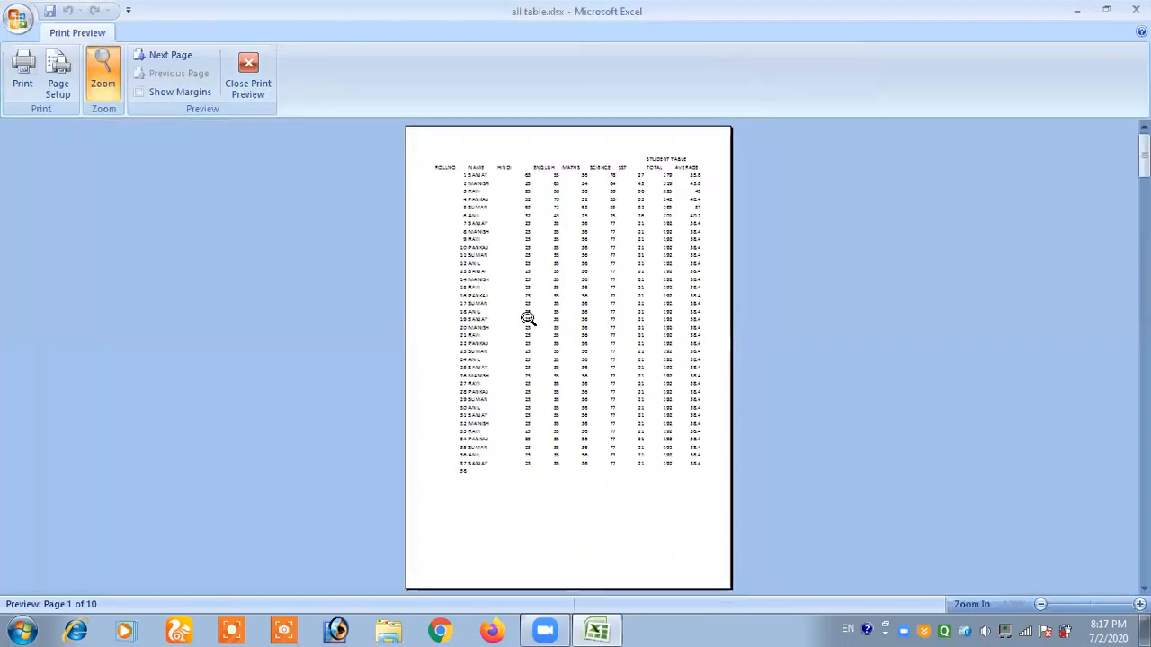
Set the page orientation to Landscape from the print preview
{"action": "left_click", "coordinate": [72, 80]}
{"action": "left_click", "coordinate": [431, 185]}
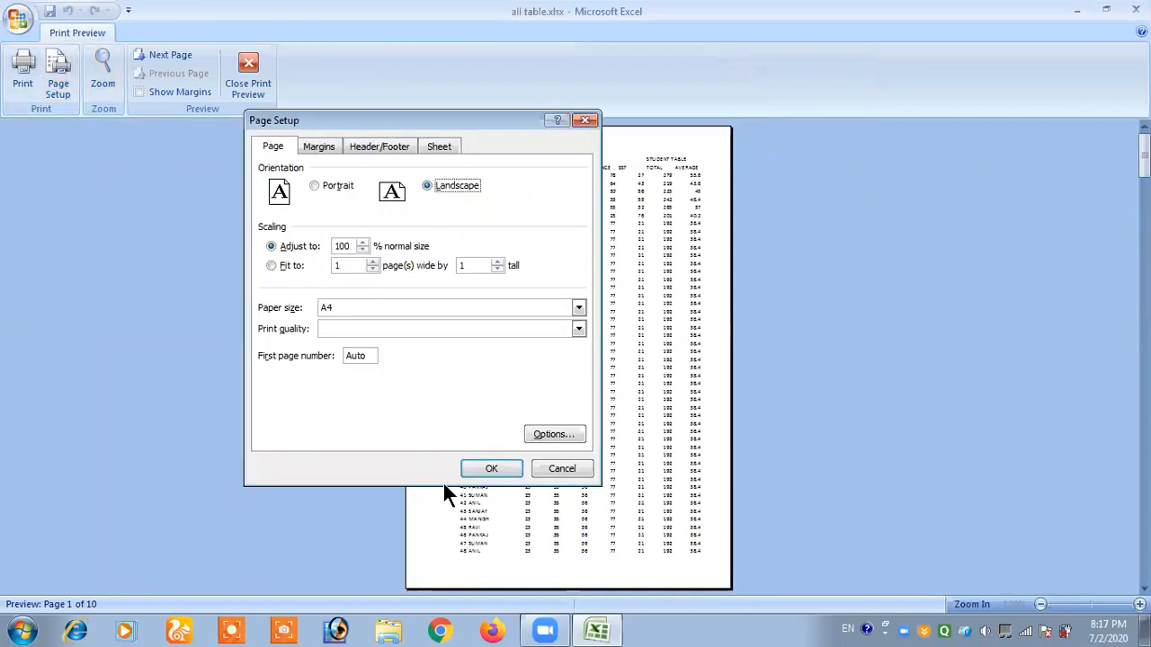
{"action": "left_click", "coordinate": [500, 469]}
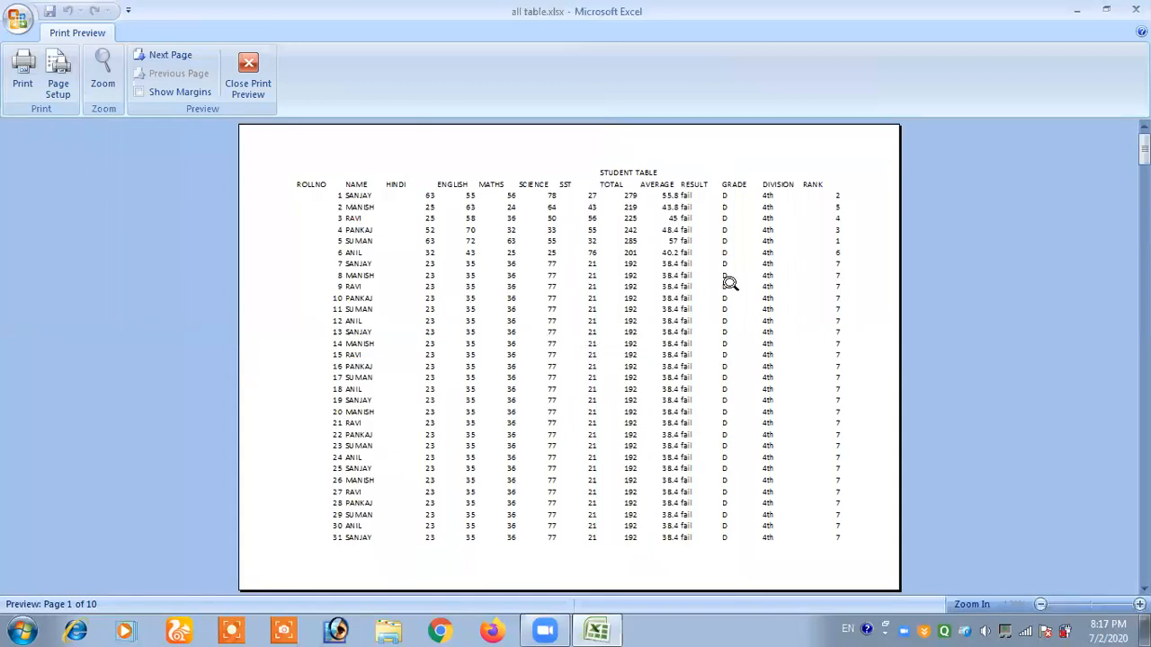
Set the page orientation back to Portrait, check the first page's columns up close, and close the preview
{"action": "left_click", "coordinate": [59, 83]}
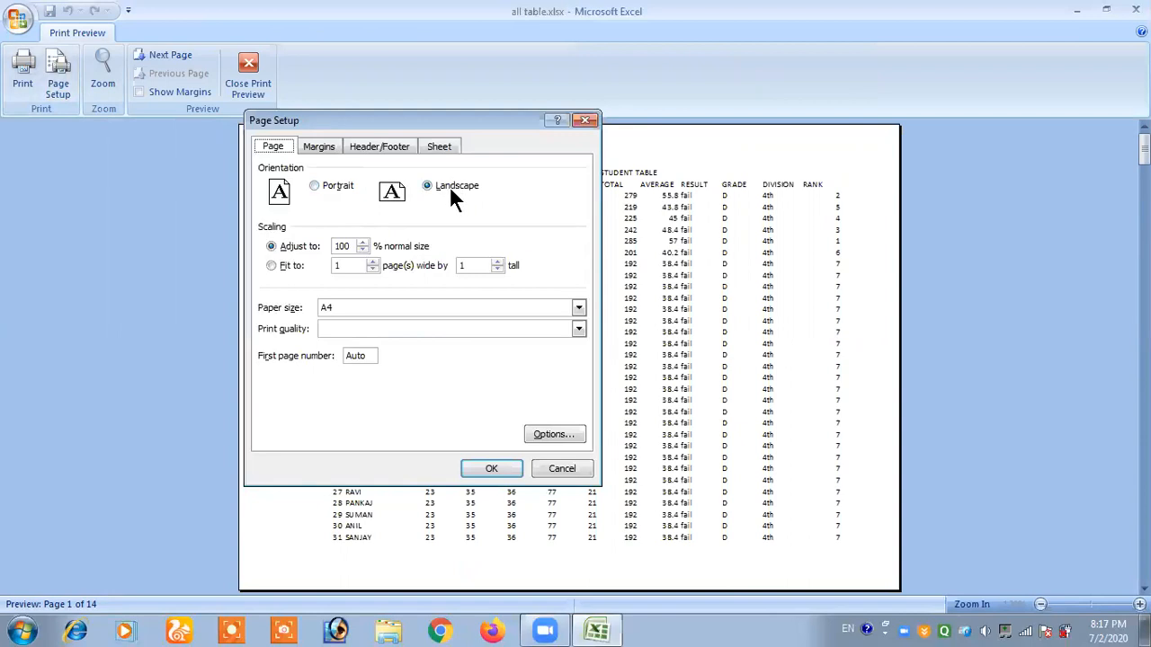
{"action": "left_click", "coordinate": [324, 183]}
{"action": "left_click", "coordinate": [482, 460]}
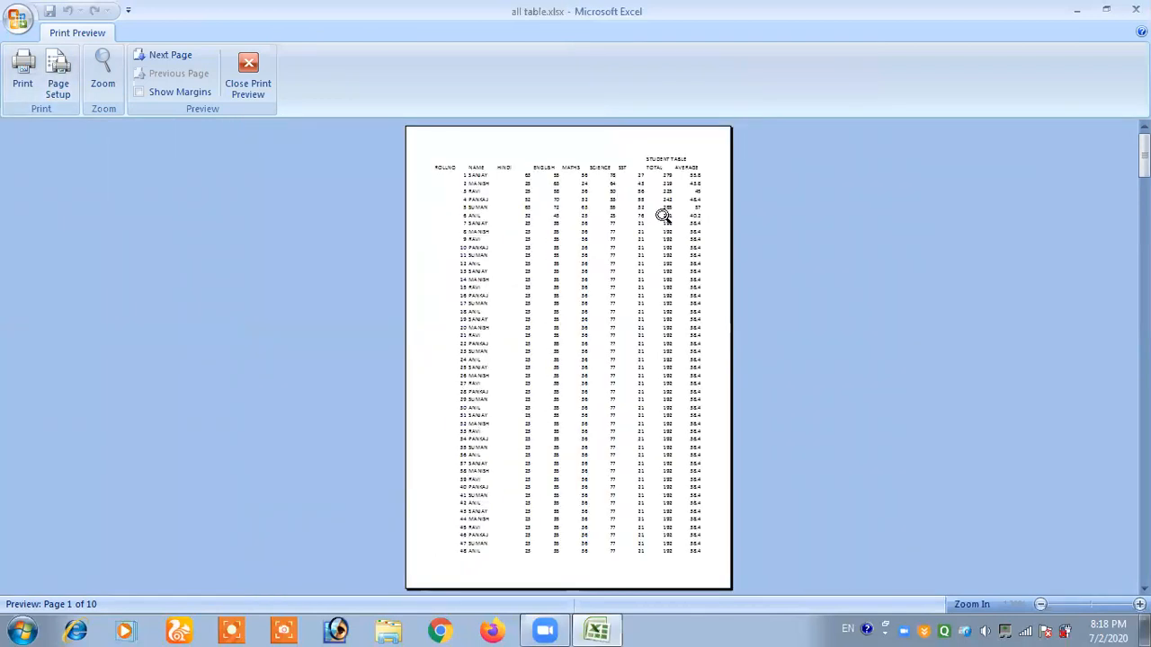
{"action": "left_click", "coordinate": [702, 169]}
{"action": "left_click", "coordinate": [683, 169]}
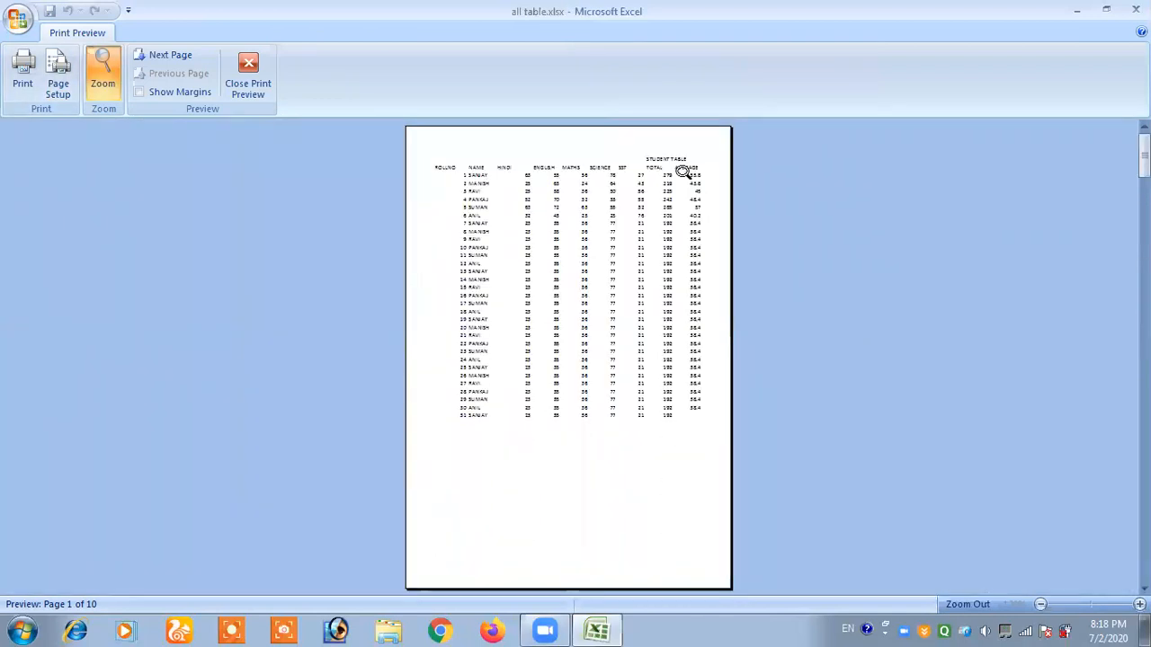
{"action": "left_click", "coordinate": [267, 84]}
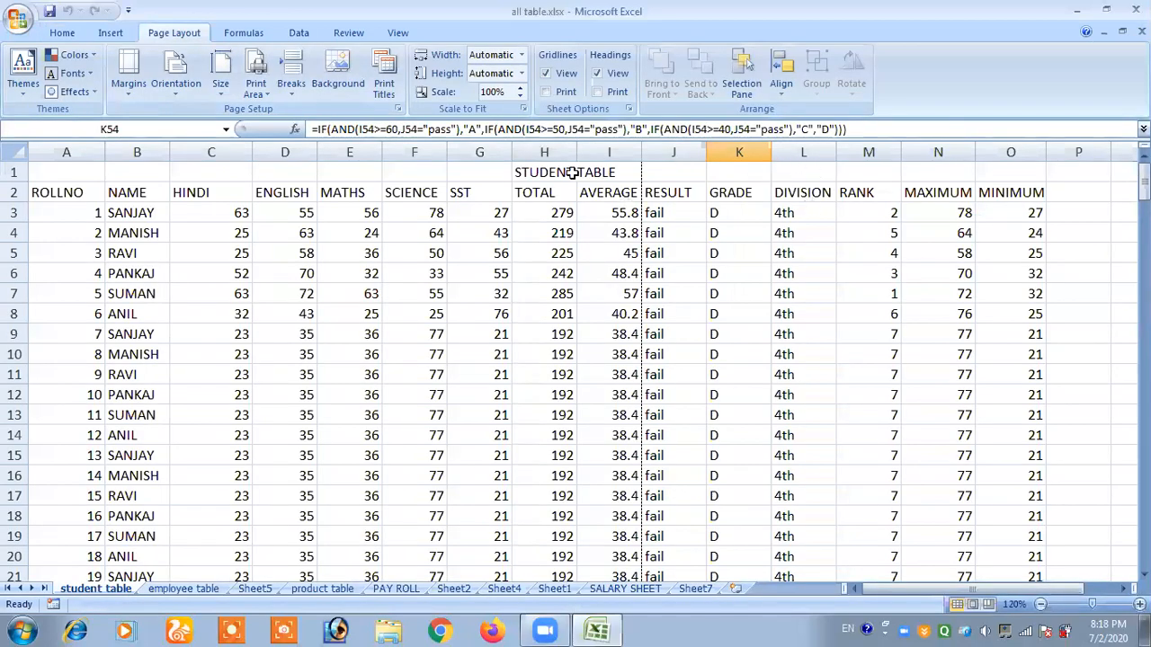
Set the page scaling to 85% of normal size and inspect the first page in the print preview
{"action": "left_click", "coordinate": [385, 81]}
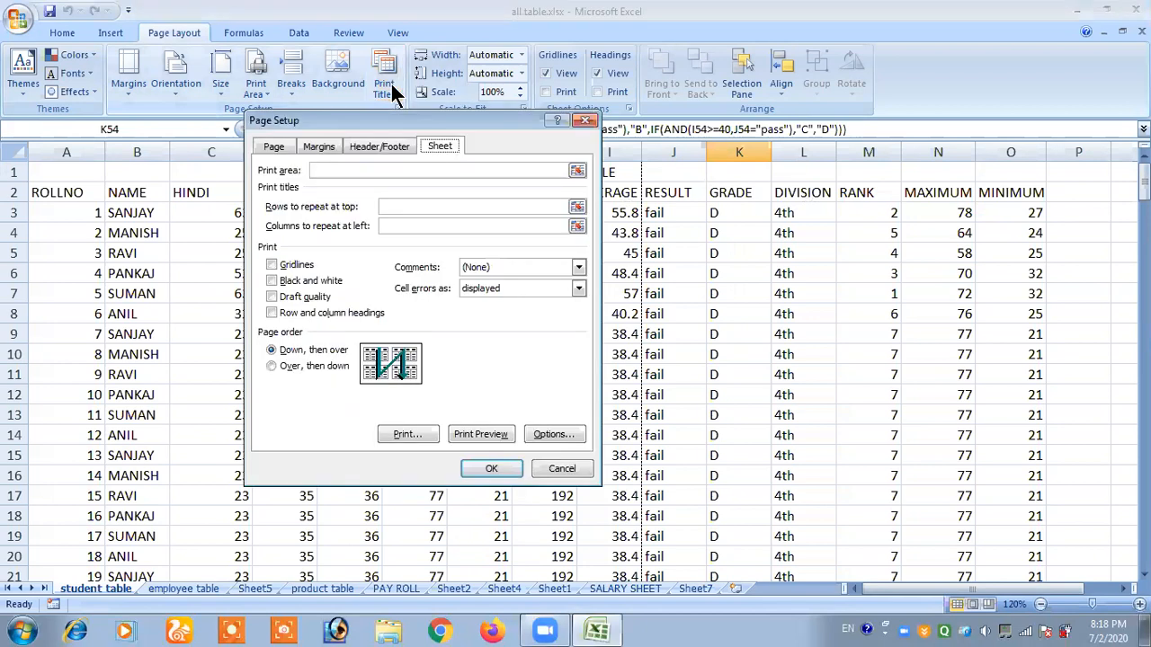
{"action": "left_click", "coordinate": [273, 146]}
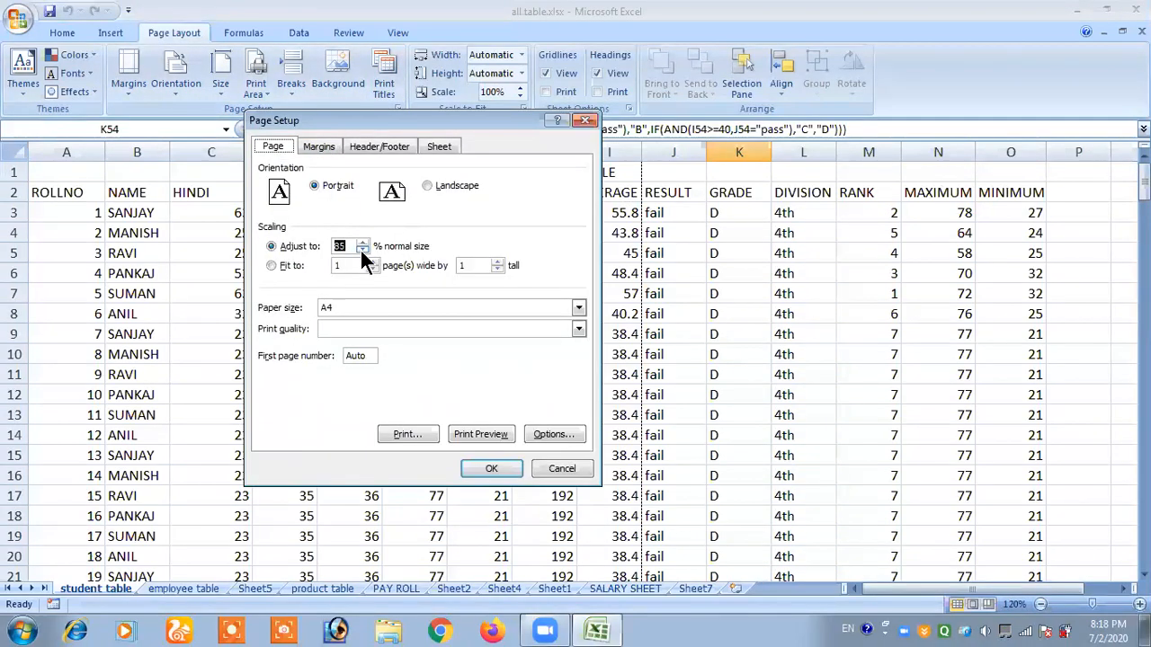
{"action": "type", "text": "85"}
{"action": "left_click", "coordinate": [478, 433]}
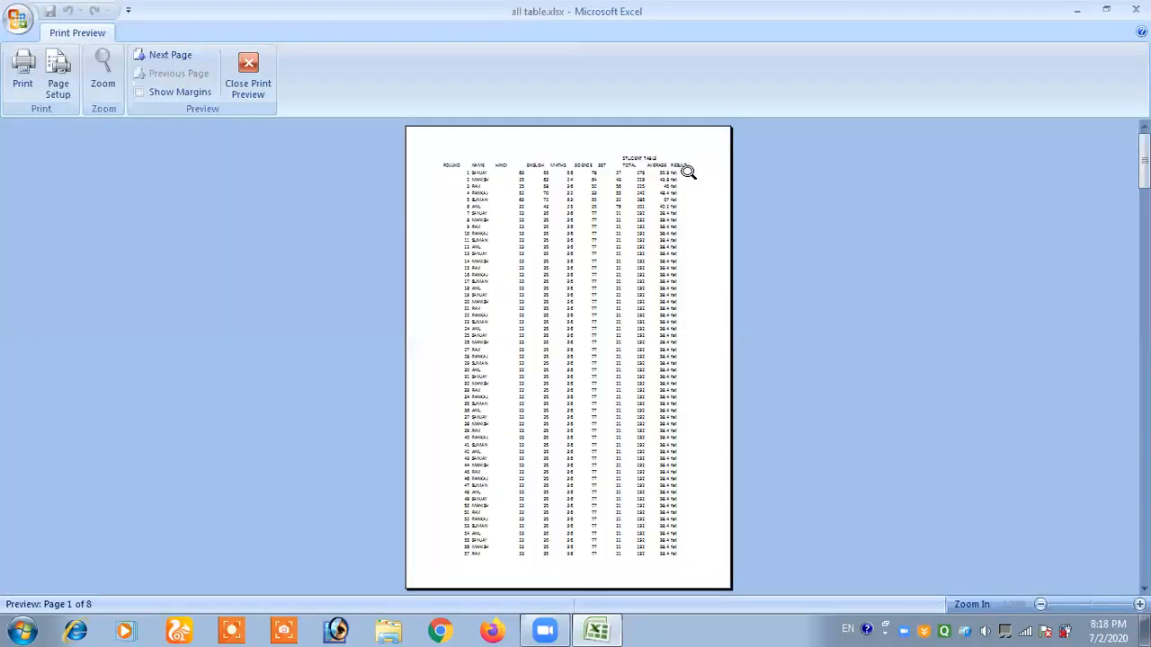
{"action": "left_click", "coordinate": [696, 171]}
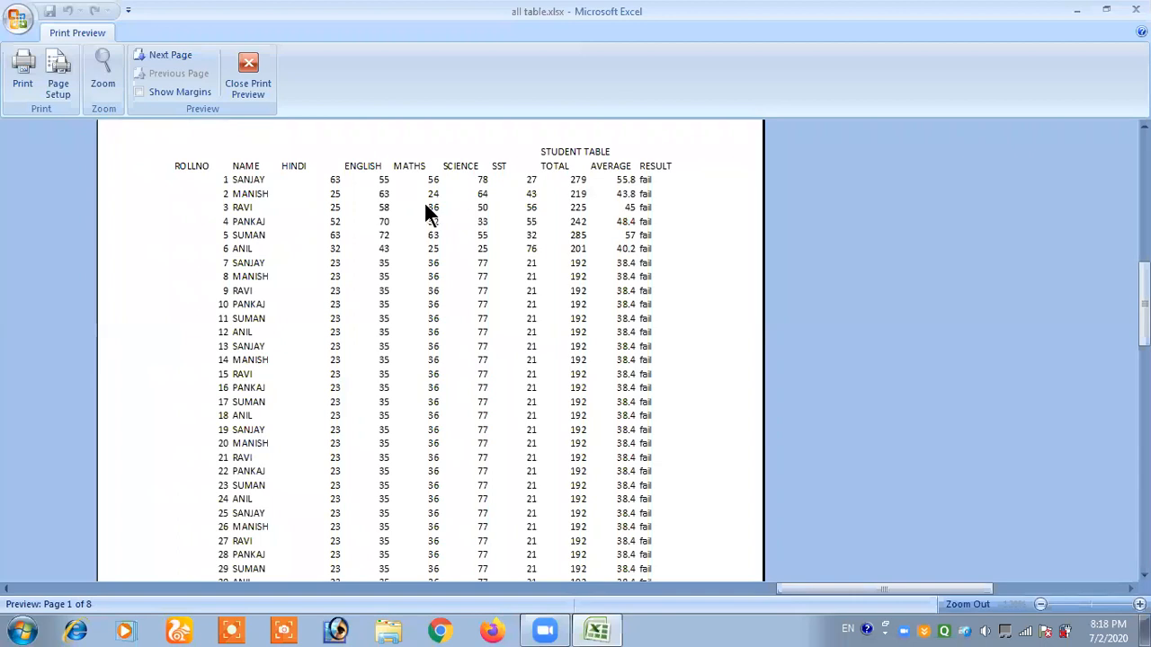
Set the page scaling to 75% of normal size and zoom in on the previewed first page's columns
{"action": "left_click", "coordinate": [58, 81]}
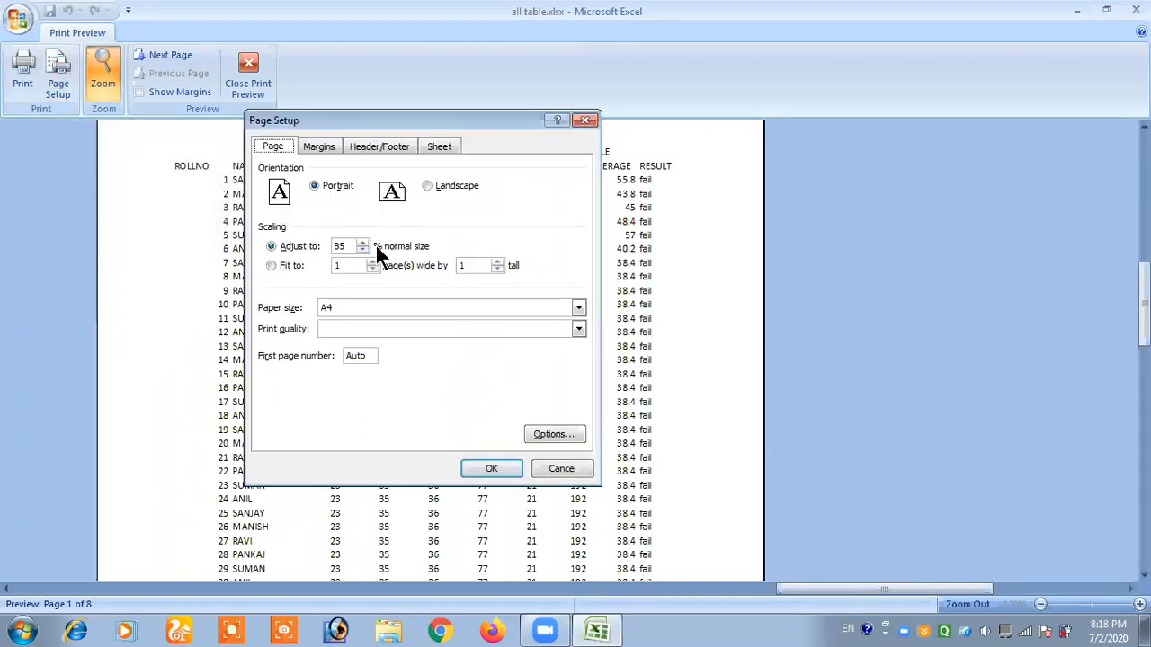
{"action": "left_click", "coordinate": [361, 251]}
{"action": "left_click", "coordinate": [361, 251]}
{"action": "left_click", "coordinate": [488, 466]}
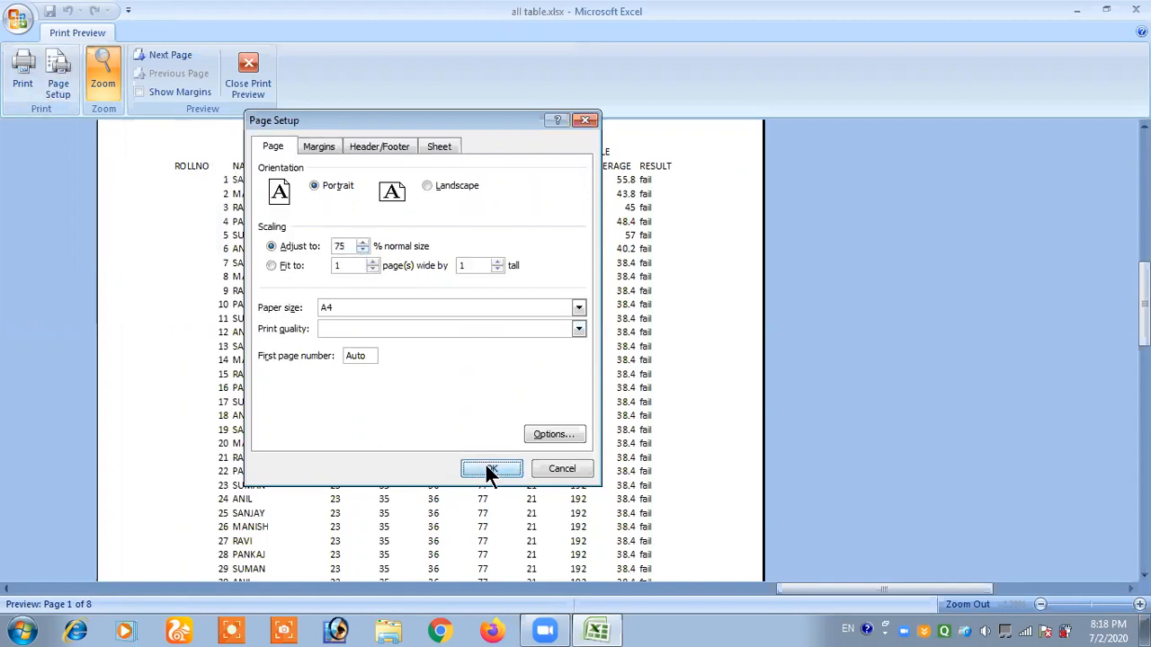
{"action": "left_click", "coordinate": [693, 155]}
{"action": "left_click", "coordinate": [699, 152]}
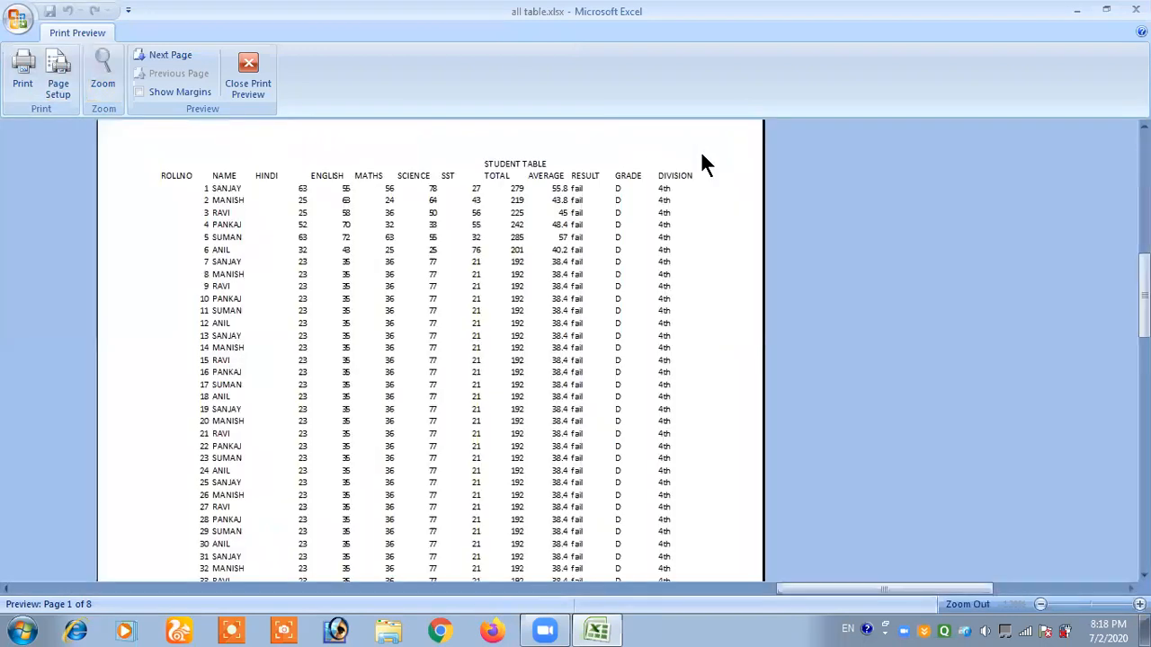
Set the page scaling to 100% of normal size, and switch it to fit 1 page wide by 1 tall
{"action": "left_click", "coordinate": [52, 79]}
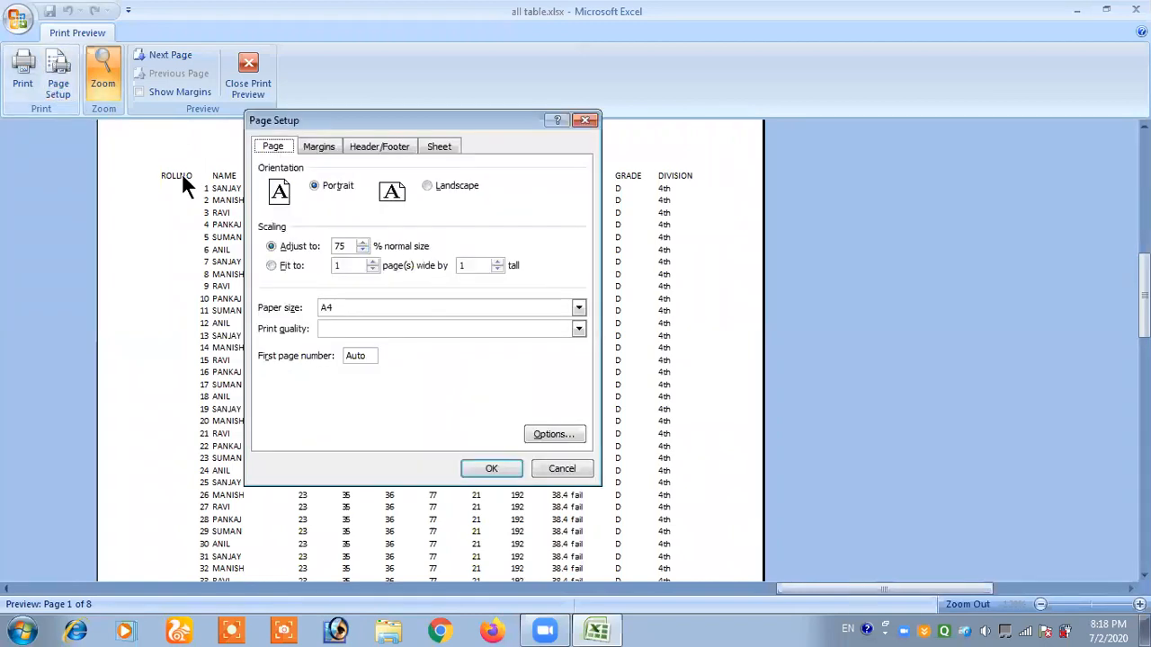
{"action": "left_click", "coordinate": [360, 242]}
{"action": "left_click", "coordinate": [361, 242]}
{"action": "left_click", "coordinate": [360, 242]}
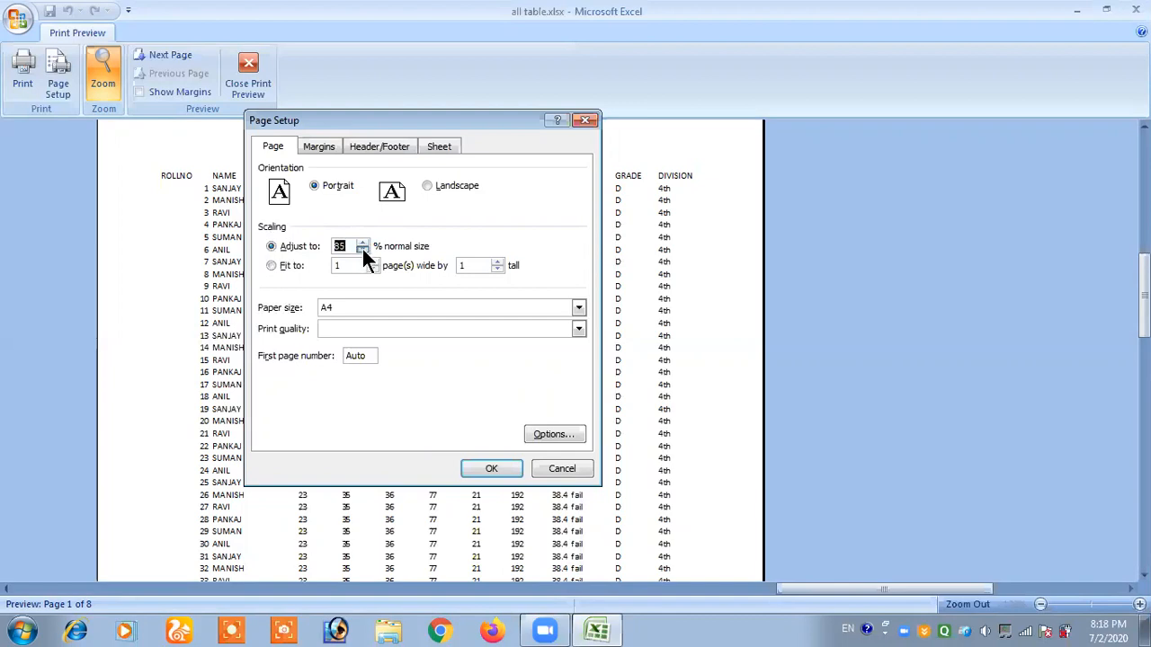
{"action": "left_click", "coordinate": [363, 243]}
{"action": "left_click", "coordinate": [363, 243]}
{"action": "left_click", "coordinate": [353, 246]}
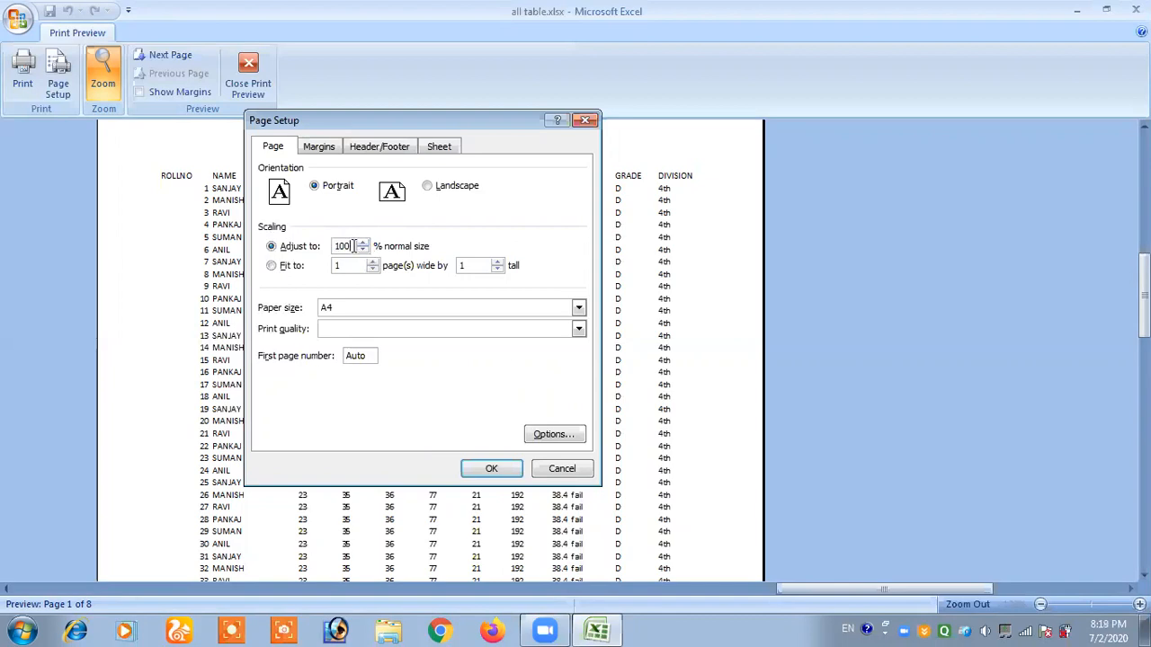
{"action": "left_click", "coordinate": [277, 263]}
{"action": "left_click", "coordinate": [485, 468]}
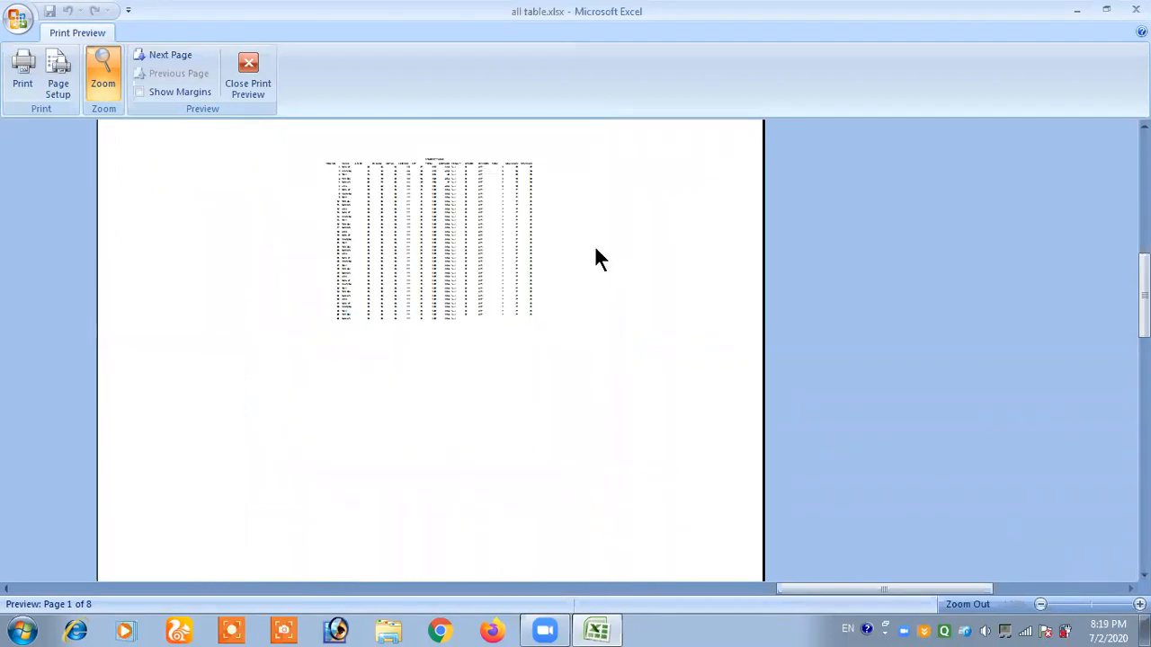
Switch the page scaling back to 100% of normal size and close the print preview after checking the first page
{"action": "left_click", "coordinate": [64, 68]}
{"action": "left_click", "coordinate": [283, 246]}
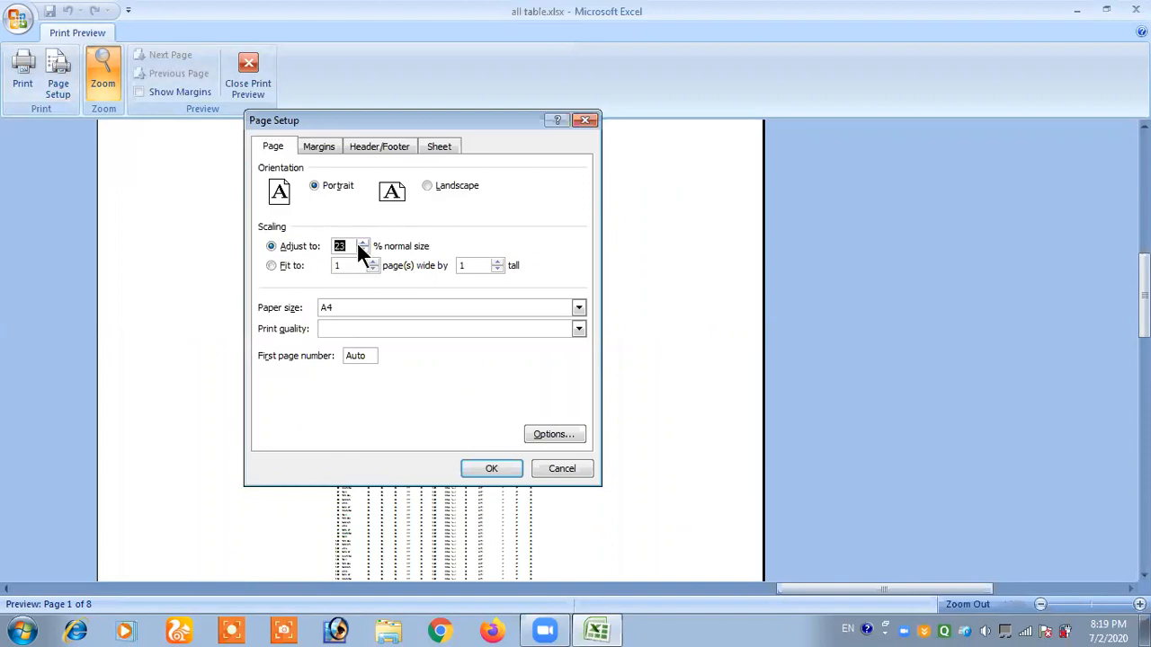
{"action": "left_click", "coordinate": [477, 466]}
{"action": "left_click", "coordinate": [666, 186]}
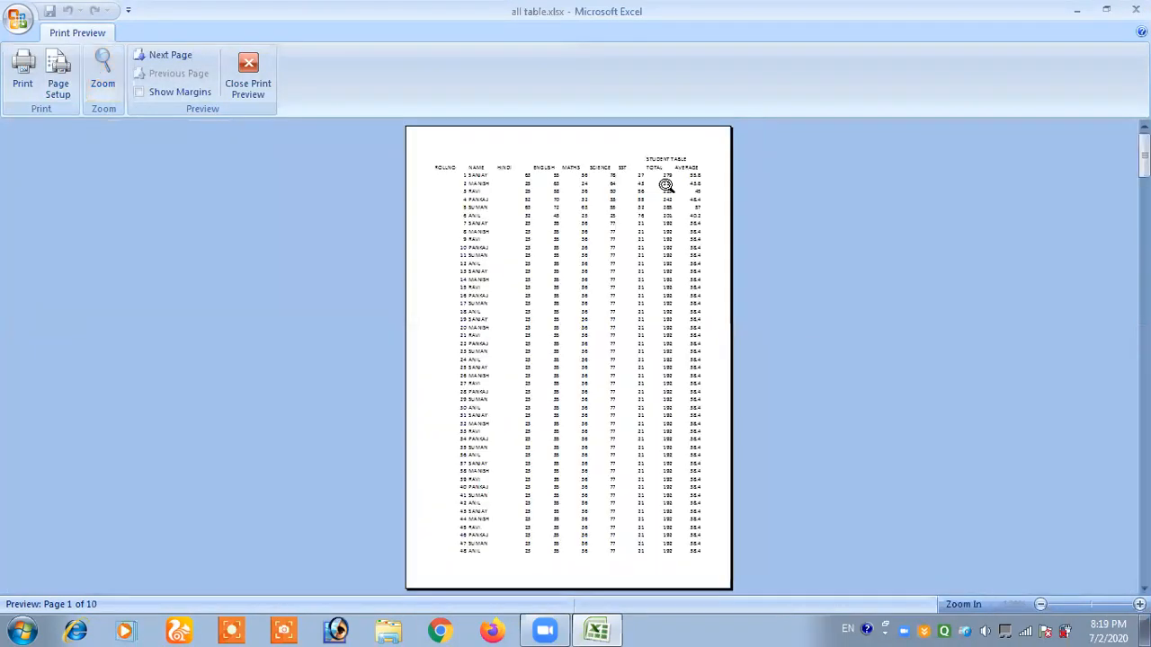
{"action": "left_click", "coordinate": [689, 173]}
{"action": "left_click", "coordinate": [252, 79]}
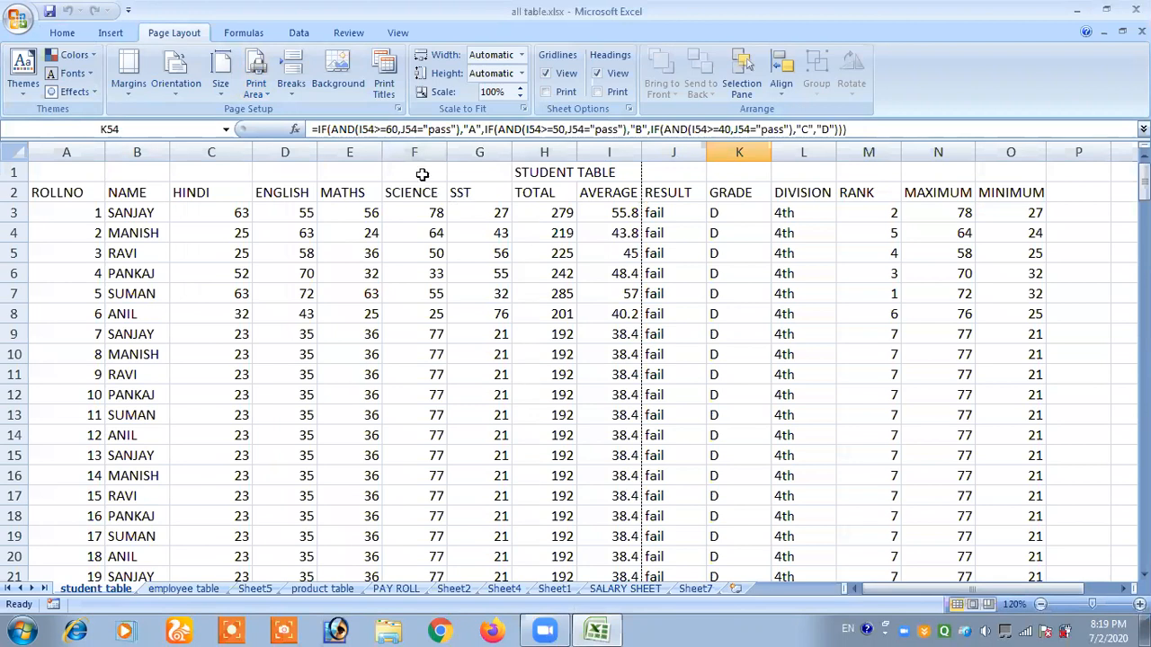
Set the page scaling to fit 1 page wide by 3 tall and open the print preview
{"action": "left_click", "coordinate": [383, 86]}
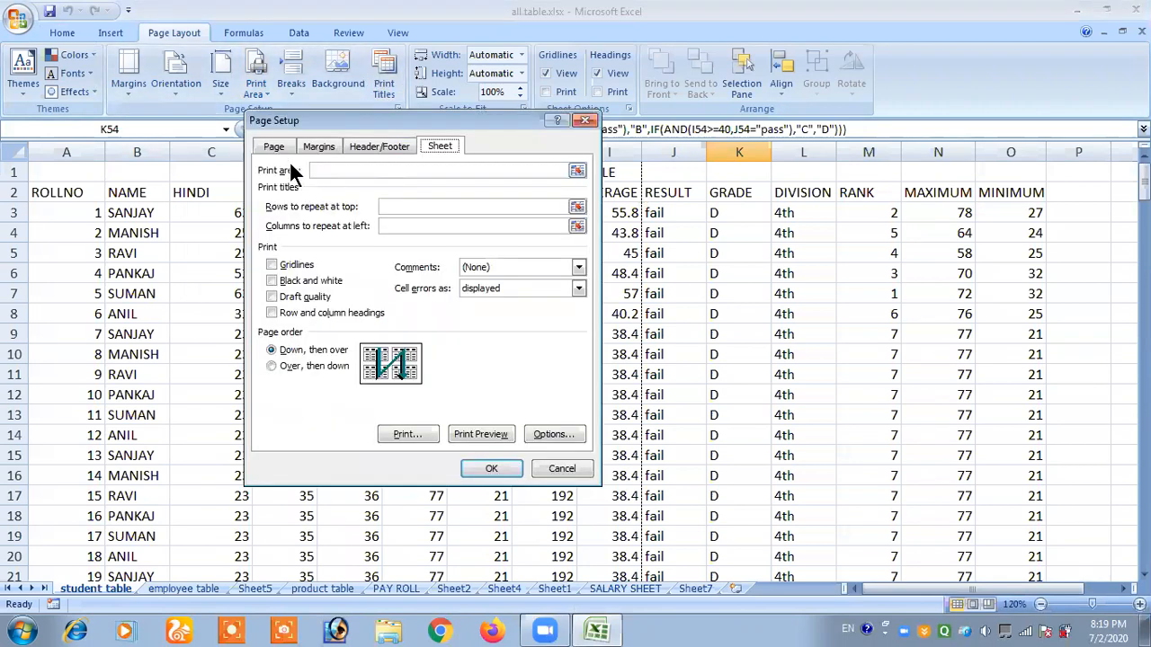
{"action": "left_click", "coordinate": [275, 149]}
{"action": "left_click", "coordinate": [283, 266]}
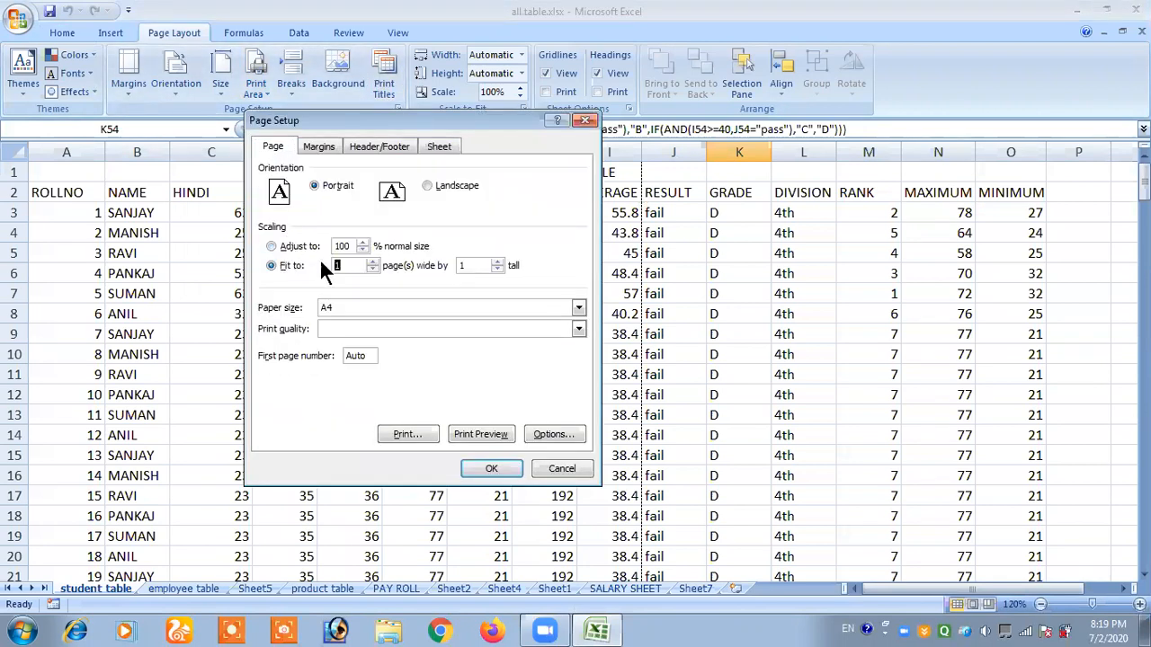
{"action": "left_click_drag", "start_coordinate": [342, 263], "coordinate": [327, 267]}
{"action": "type", "text": "1"}
{"action": "mouse_move", "coordinate": [475, 262]}
{"action": "left_mouse_down"}
{"action": "mouse_move", "coordinate": [421, 277]}
{"action": "mouse_move", "coordinate": [473, 268]}
{"action": "left_mouse_up"}
{"action": "type", "text": "3"}
{"action": "left_click_drag", "start_coordinate": [347, 265], "coordinate": [333, 264]}
{"action": "left_click_drag", "start_coordinate": [467, 266], "coordinate": [447, 264]}
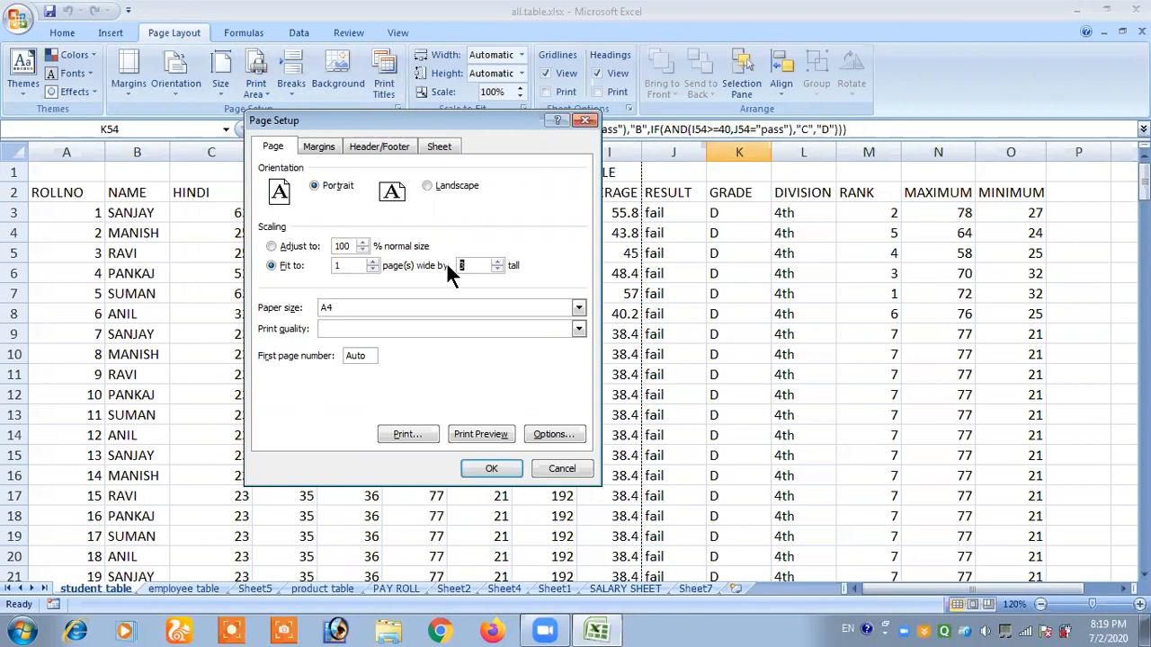
{"action": "left_click", "coordinate": [481, 435]}
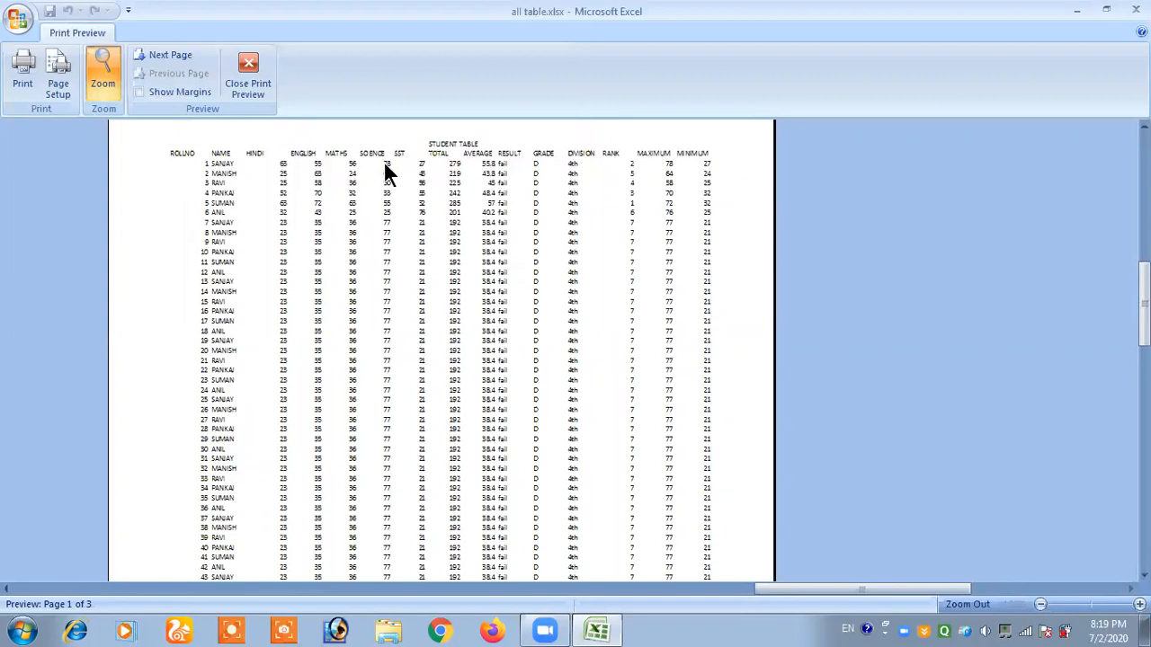
Examine the first page's columns up close, page through to the third page, and close the print preview
{"action": "left_click", "coordinate": [619, 146]}
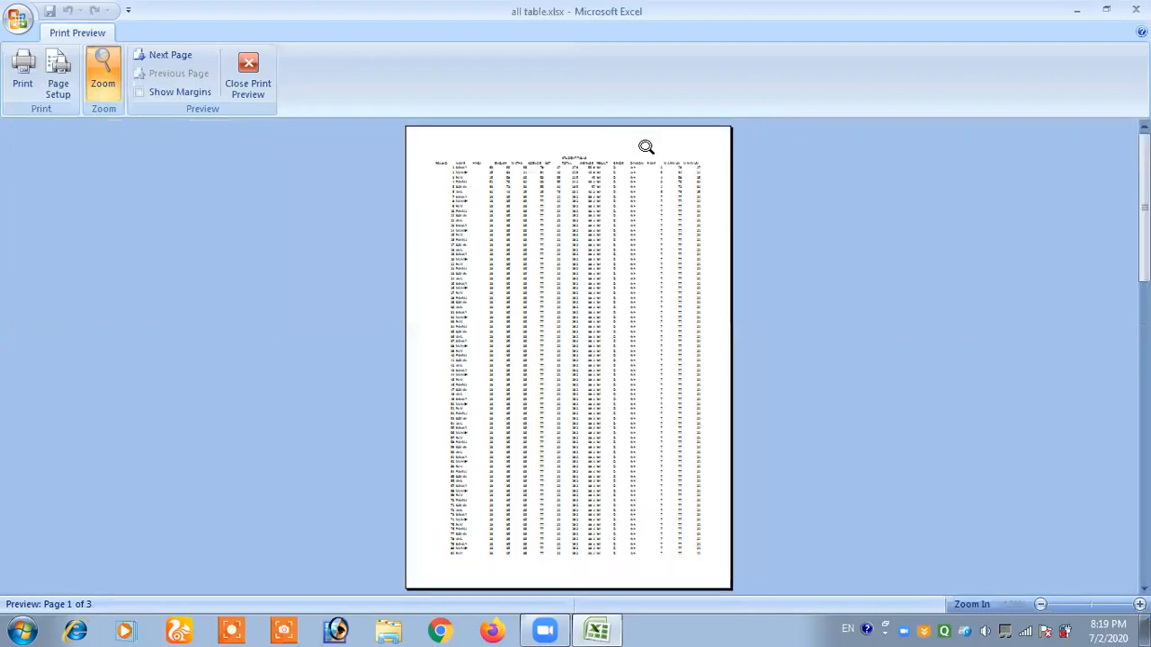
{"action": "left_click", "coordinate": [567, 177]}
{"action": "left_click", "coordinate": [506, 194]}
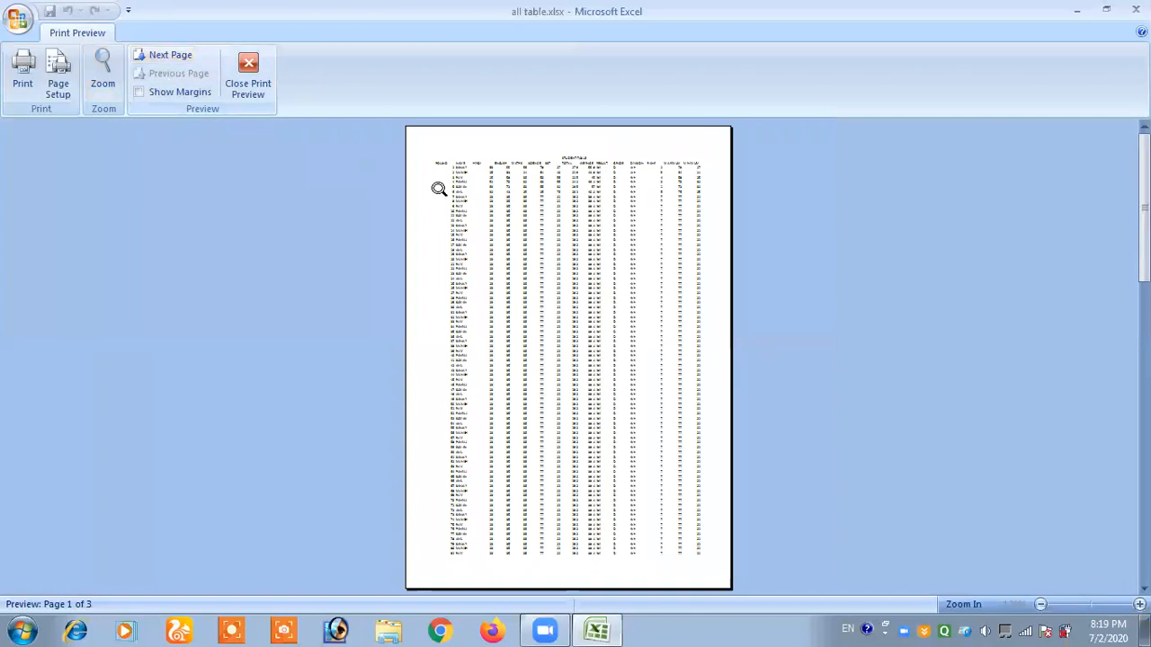
{"action": "left_click", "coordinate": [162, 54]}
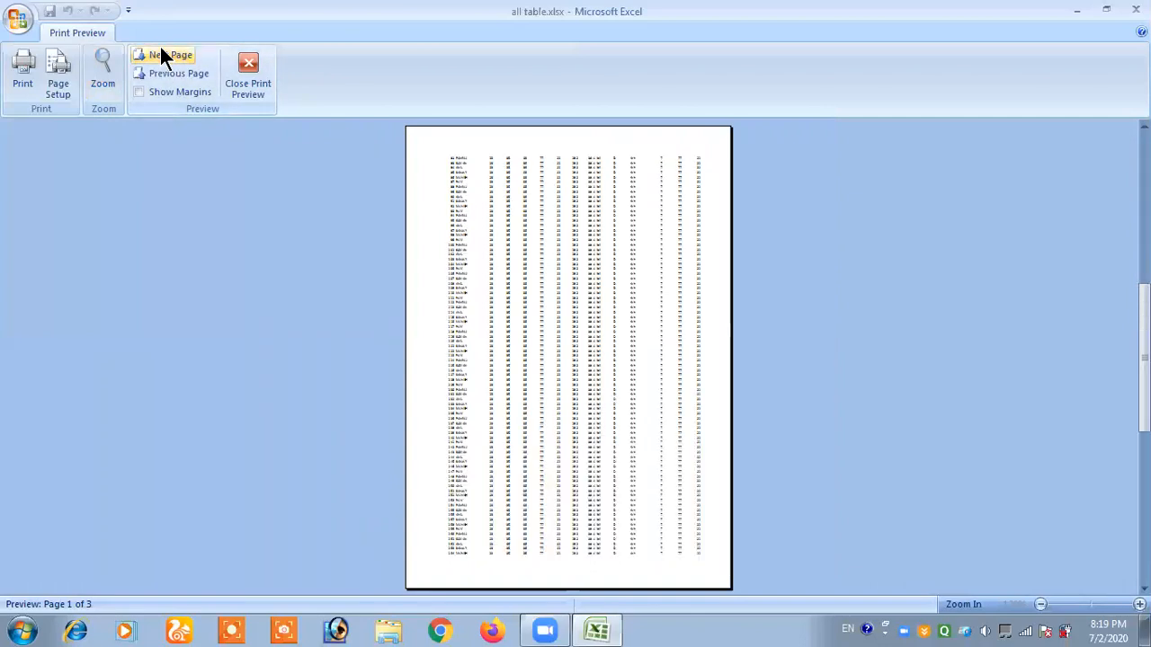
{"action": "left_click", "coordinate": [162, 54]}
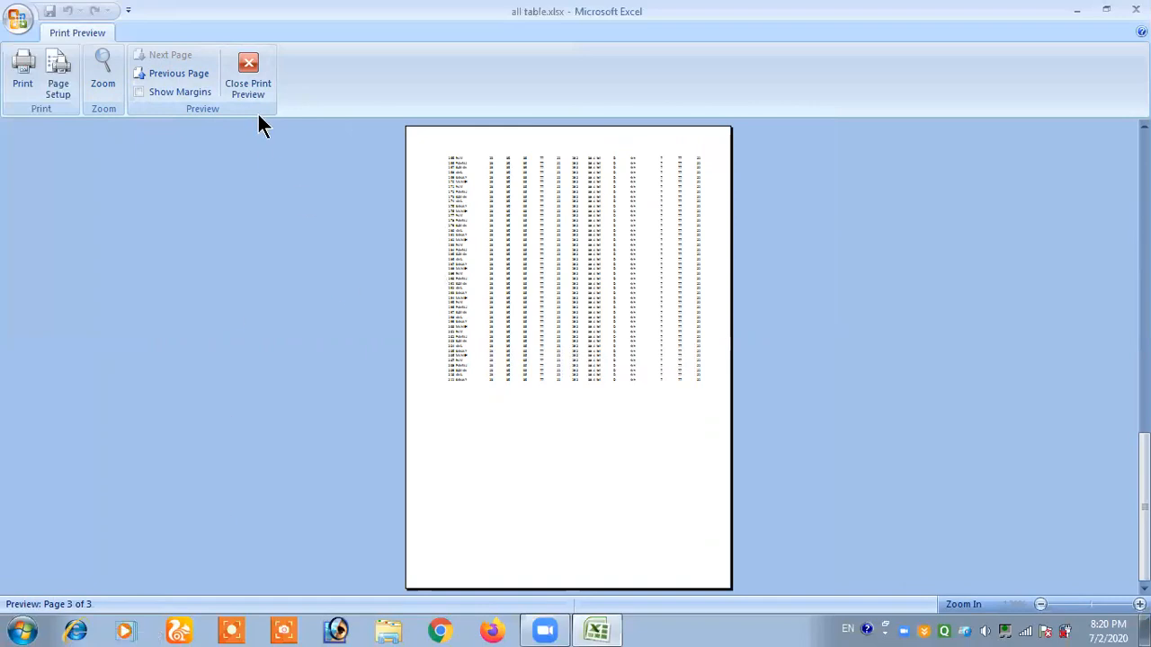
{"action": "left_click", "coordinate": [248, 89]}
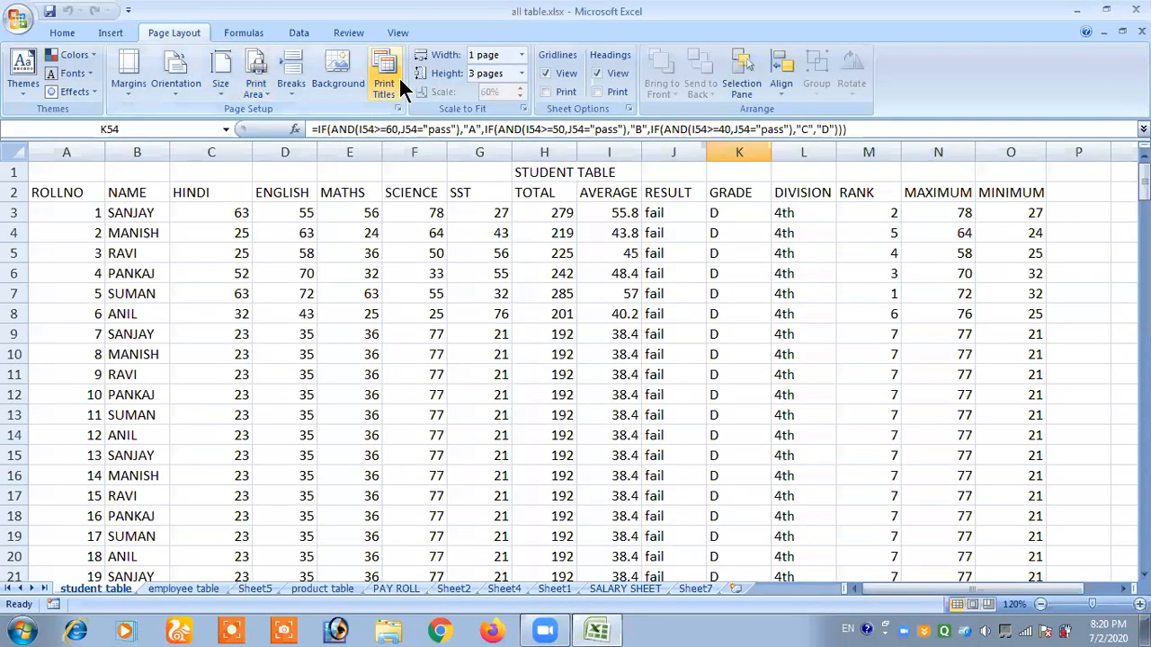
Choose A4 as the paper size in the page setup
{"action": "left_click", "coordinate": [399, 79]}
{"action": "left_click", "coordinate": [274, 147]}
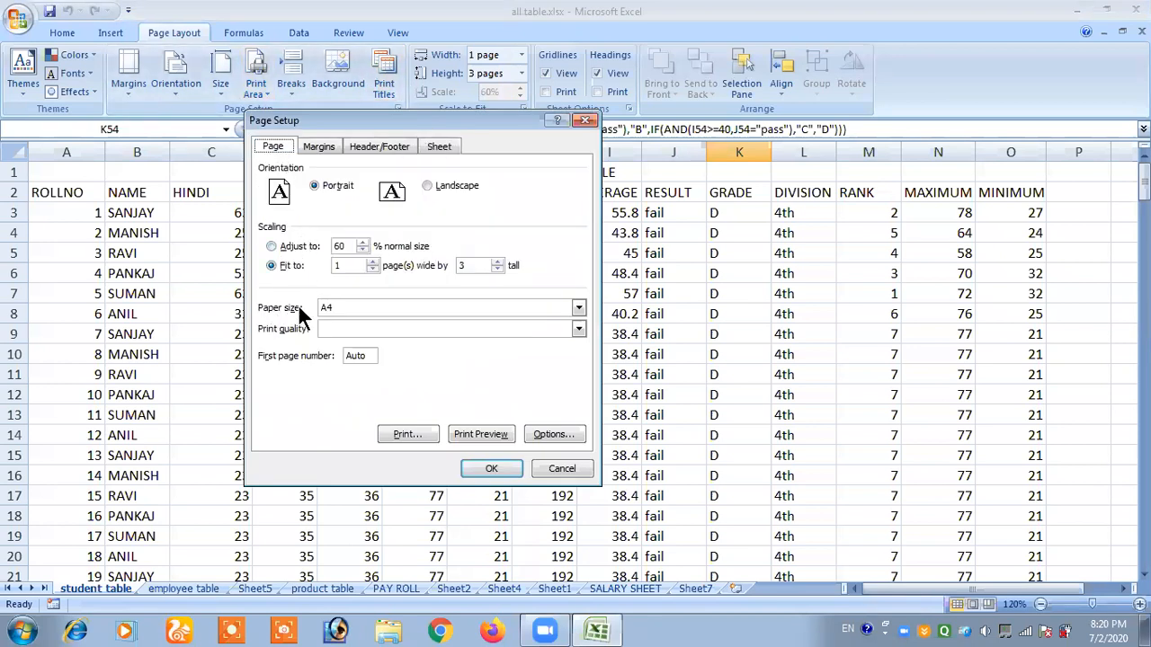
{"action": "left_click", "coordinate": [357, 308]}
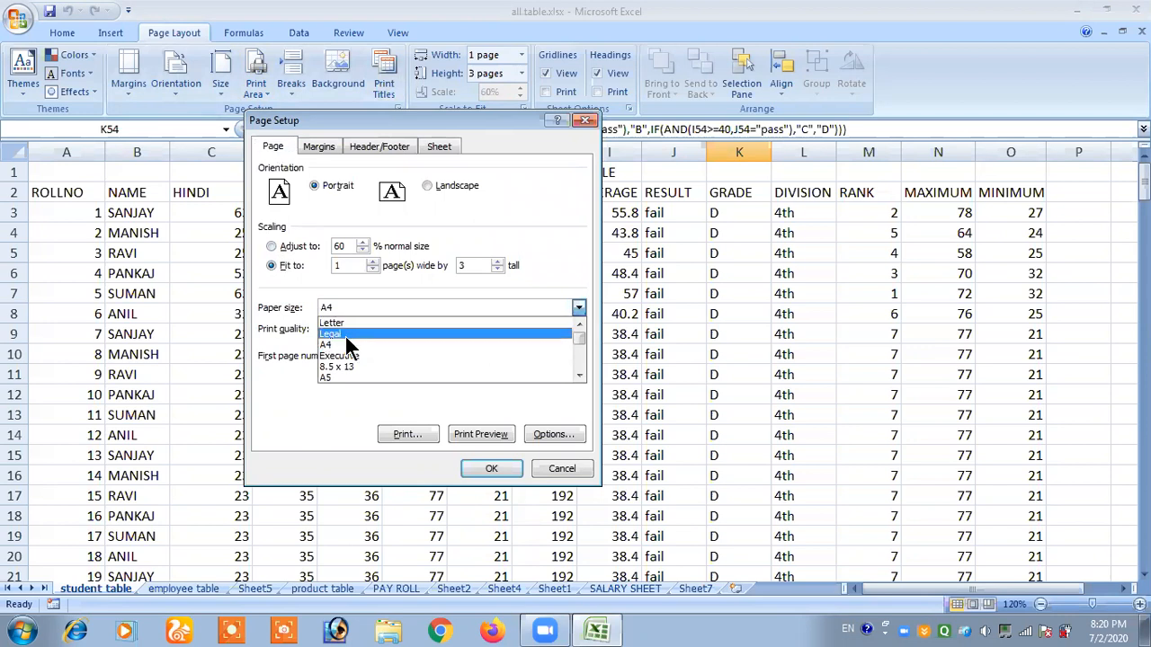
{"action": "left_click", "coordinate": [346, 346]}
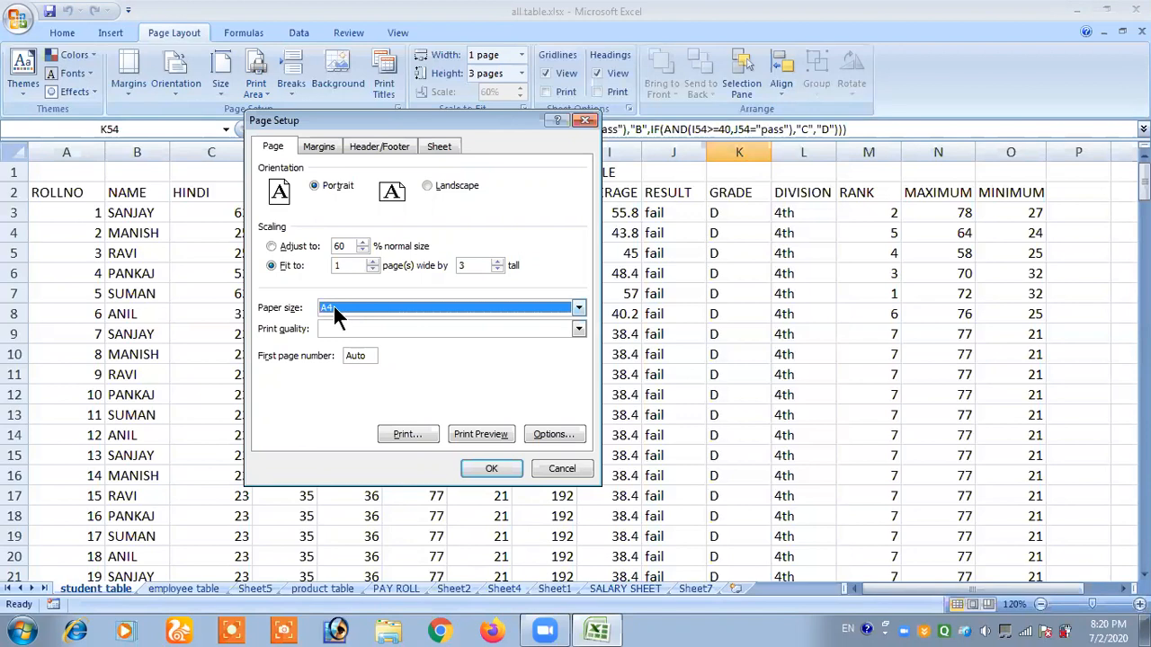
Set the print quality to 600 dpi
{"action": "left_click", "coordinate": [334, 331]}
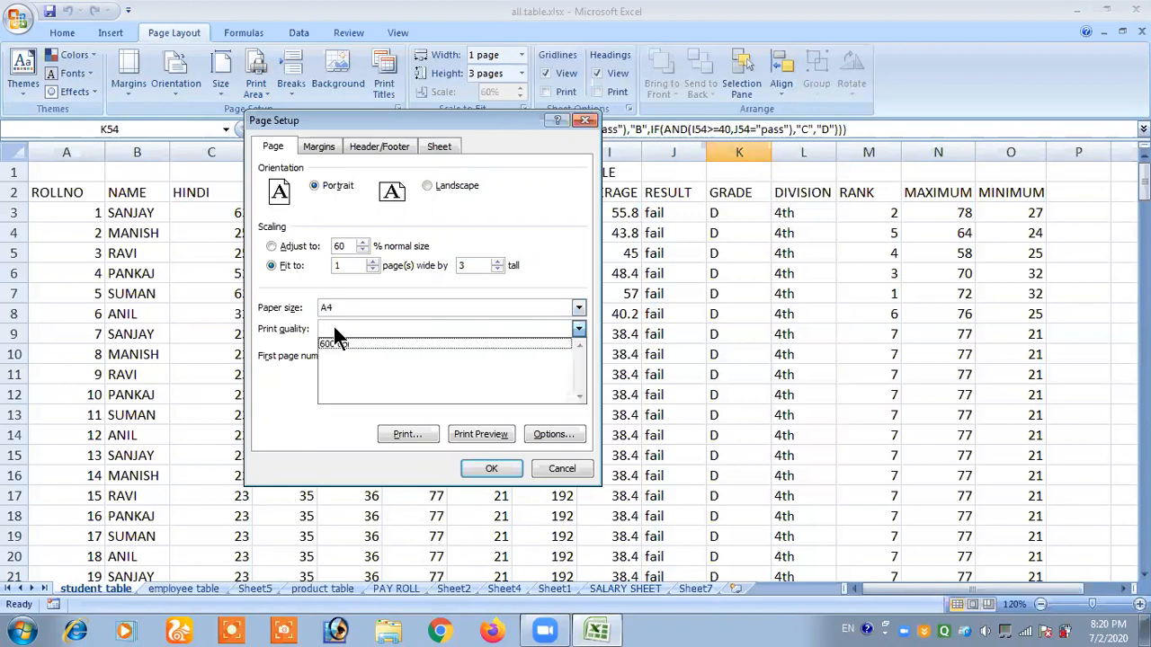
{"action": "left_click", "coordinate": [334, 345]}
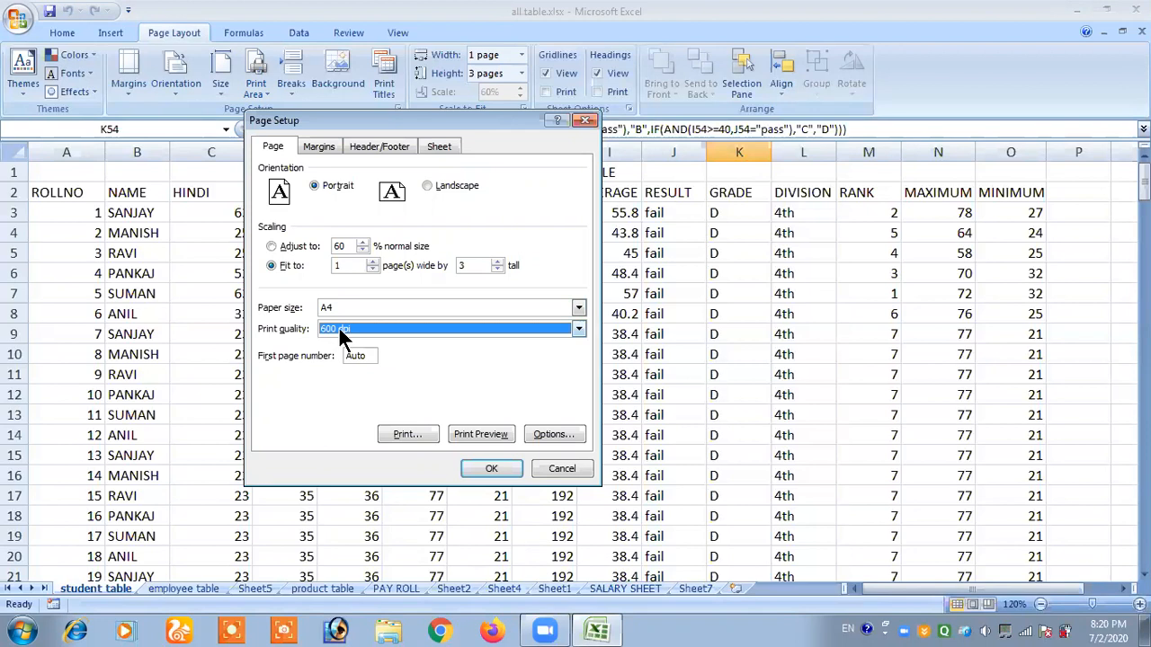
{"action": "left_click", "coordinate": [334, 331]}
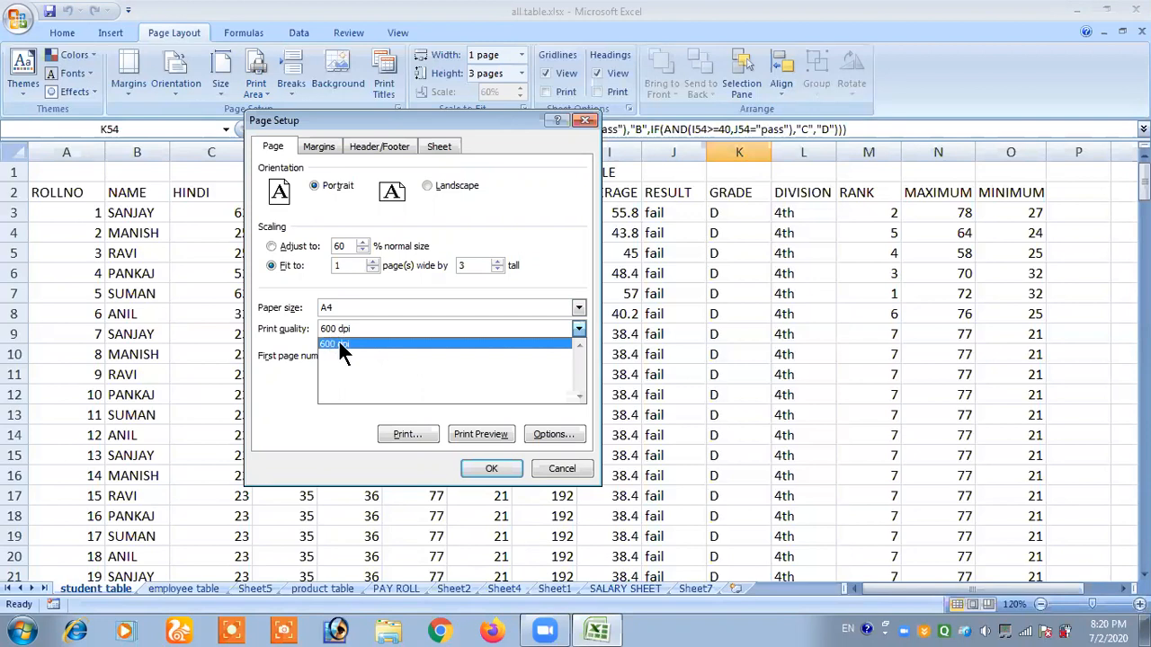
{"action": "left_click", "coordinate": [332, 329]}
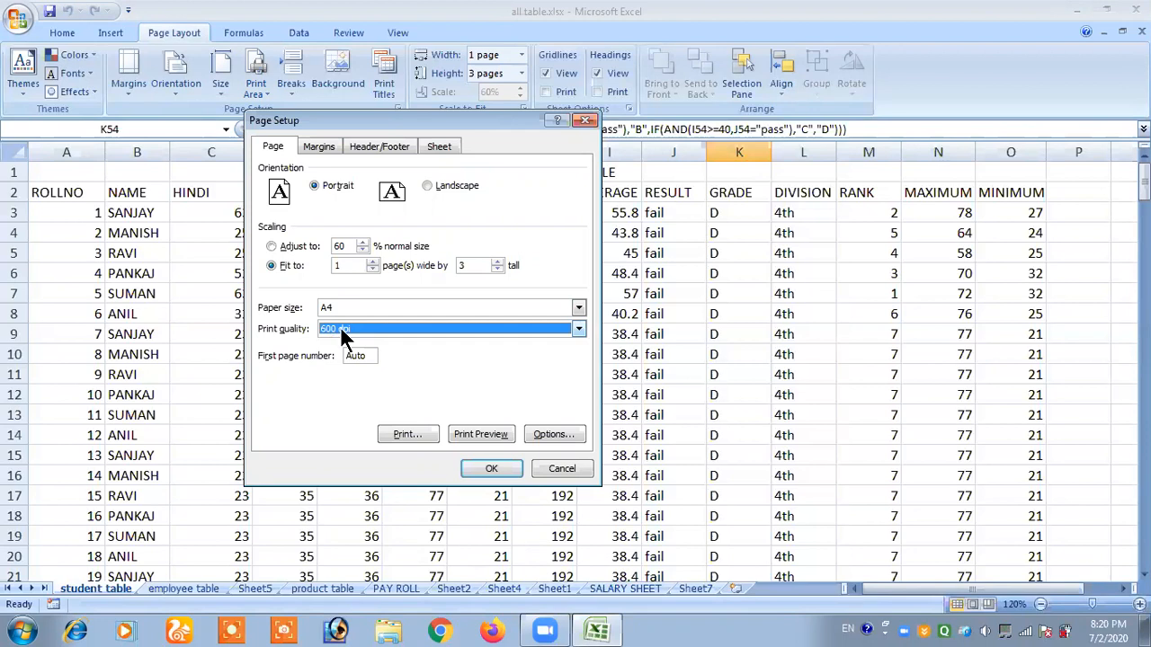
{"action": "left_click", "coordinate": [344, 330]}
{"action": "left_click", "coordinate": [341, 329]}
{"action": "left_click", "coordinate": [345, 331]}
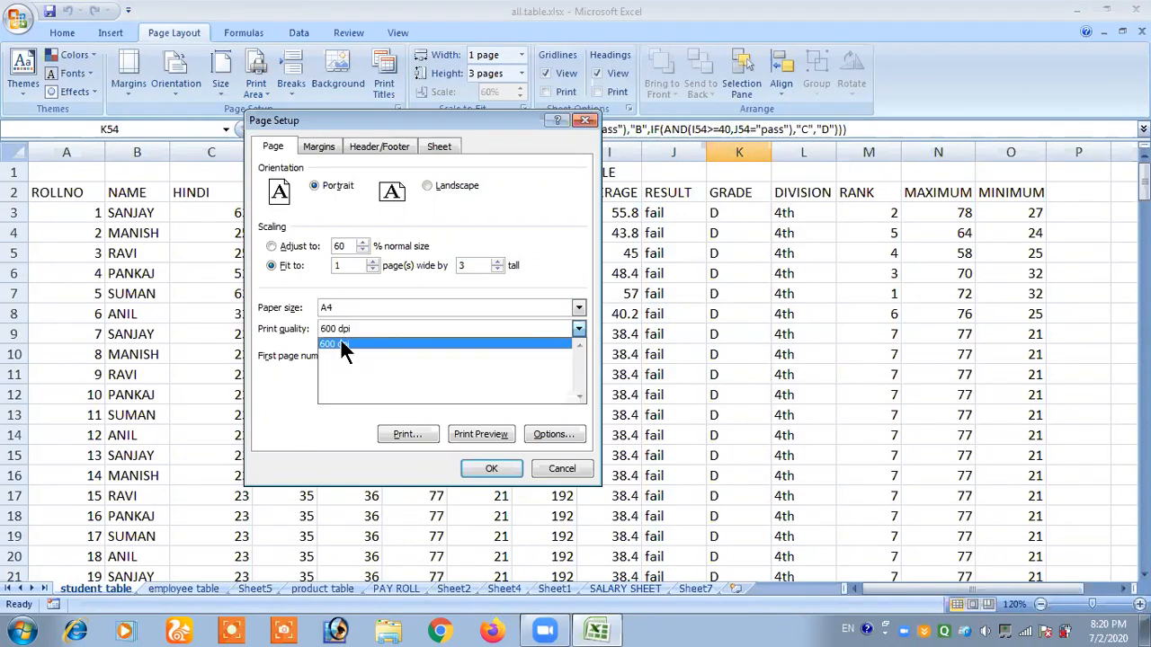
{"action": "left_click", "coordinate": [342, 343]}
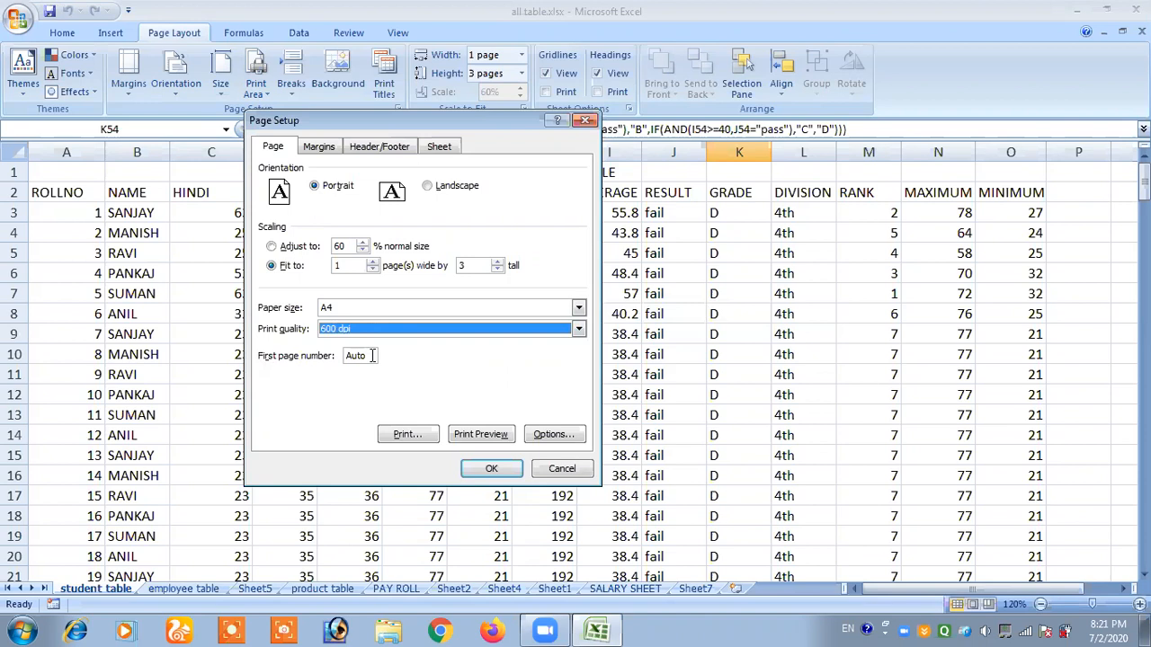
Try 2 as the first page number and restore it to Auto
{"action": "key", "text": "Tab"}
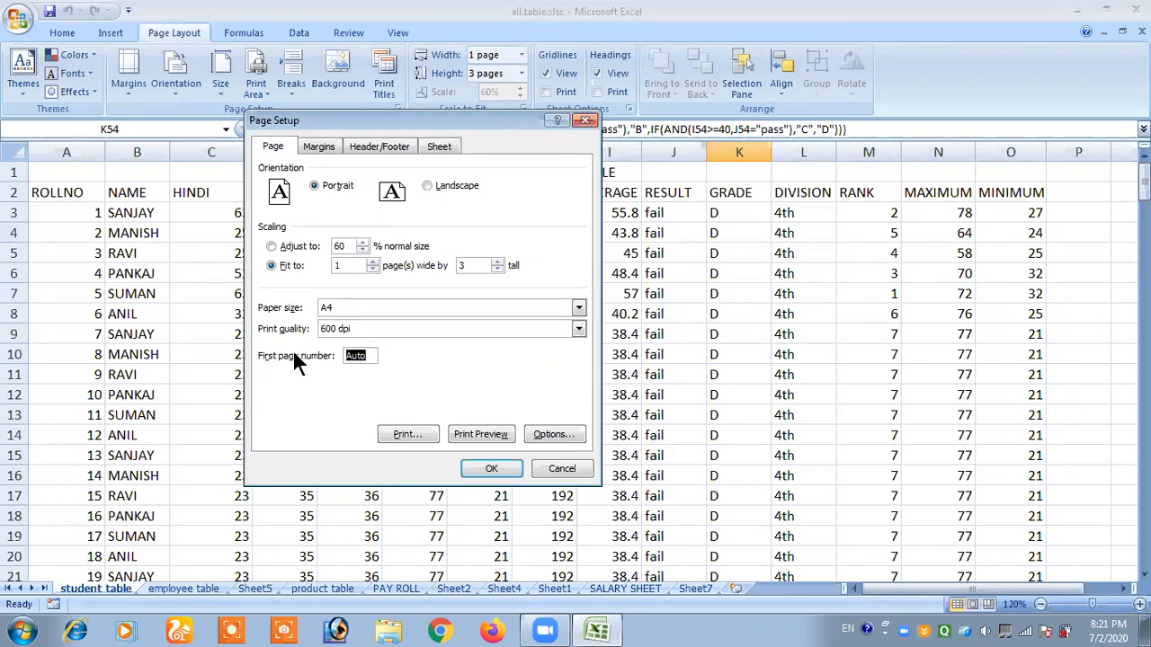
{"action": "type", "text": "2"}
{"action": "left_click_drag", "start_coordinate": [367, 357], "coordinate": [291, 353]}
{"action": "type", "text": "auto"}
Review the margin settings and inspect the first page from top to bottom in the print preview
{"action": "left_click", "coordinate": [325, 148]}
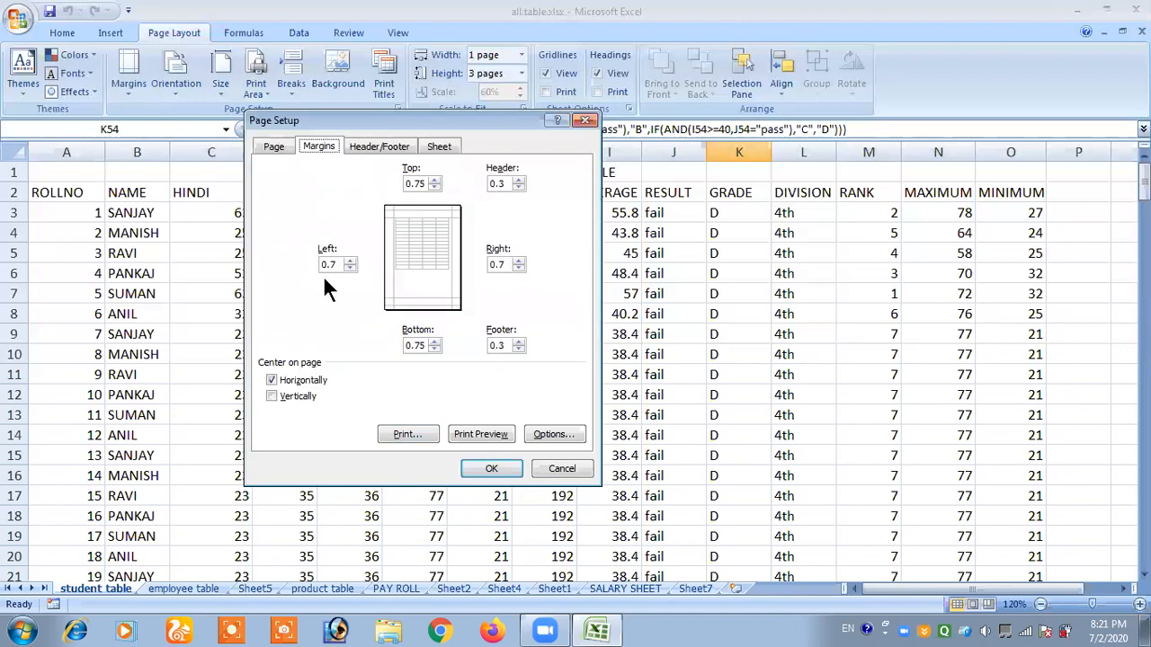
{"action": "left_click", "coordinate": [471, 432]}
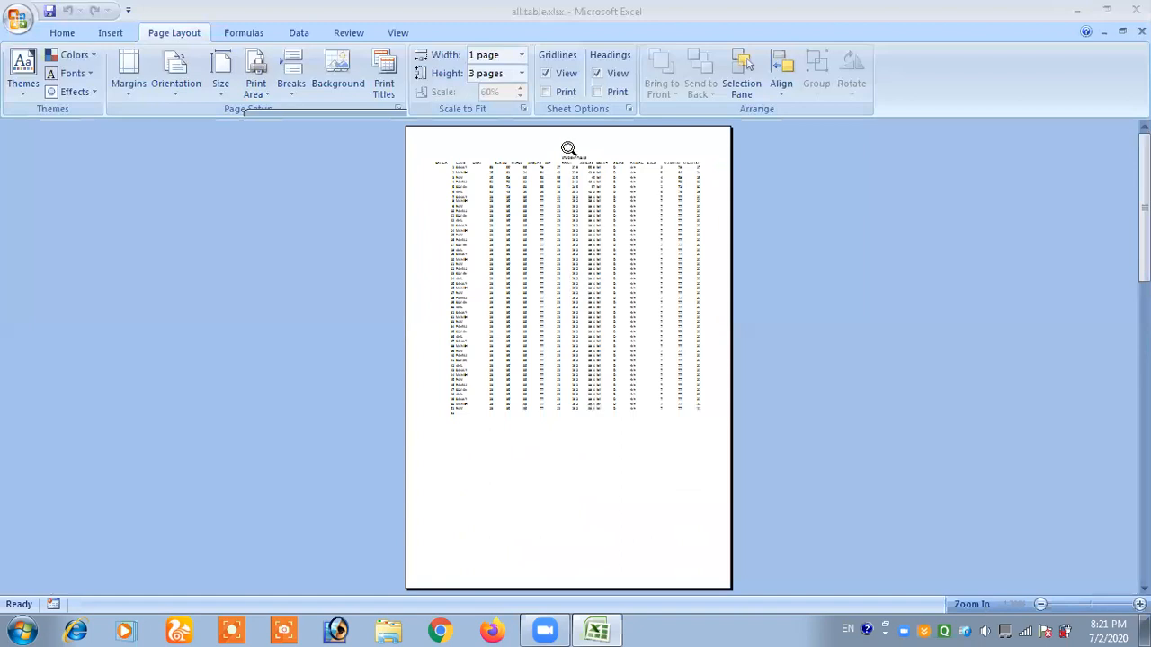
{"action": "left_click", "coordinate": [568, 145]}
{"action": "left_click", "coordinate": [565, 142]}
{"action": "left_click", "coordinate": [566, 135]}
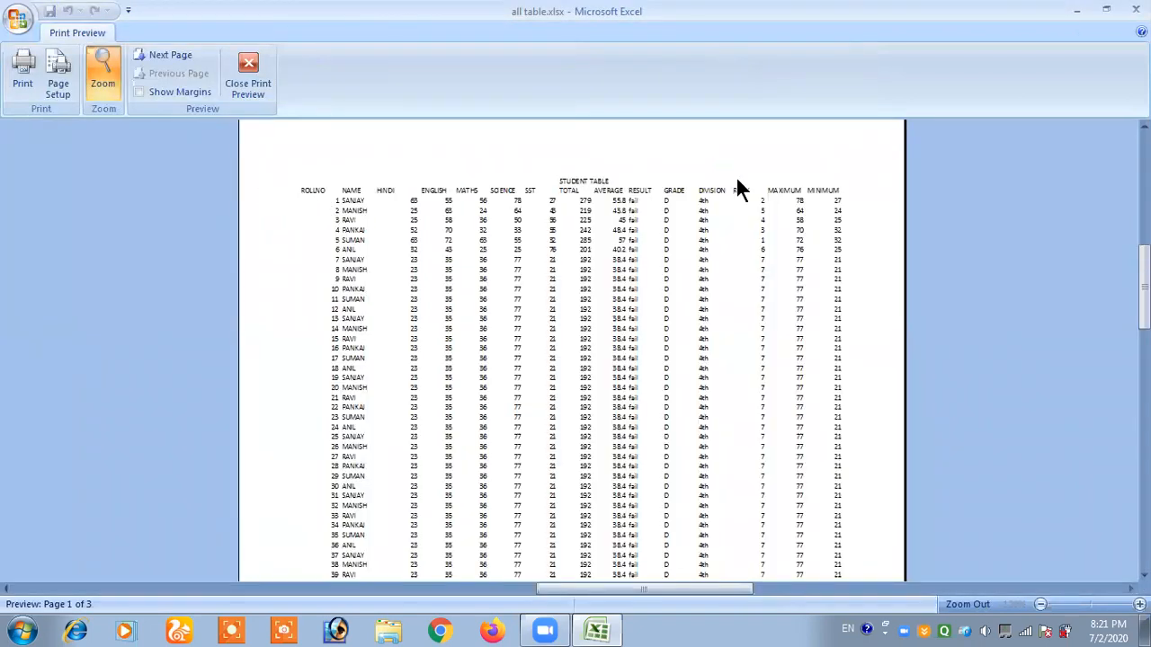
{"action": "scroll", "coordinate": [863, 203], "scroll_direction": "down", "scroll_amount": 5}
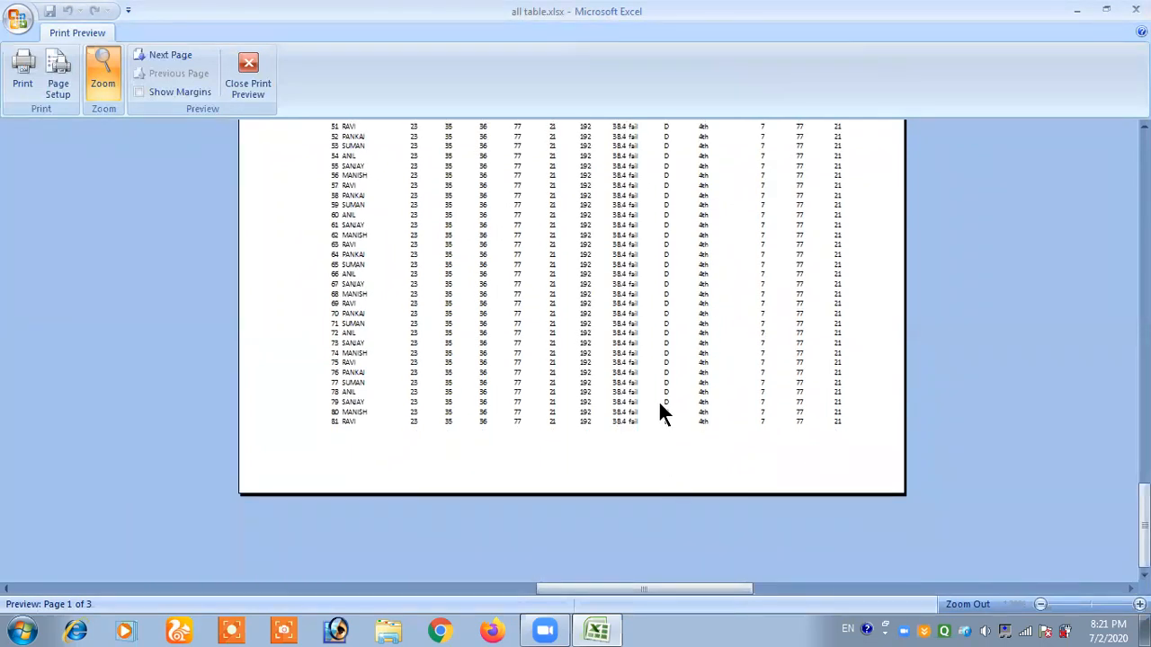
{"action": "scroll", "coordinate": [660, 409], "scroll_direction": "up", "scroll_amount": 5}
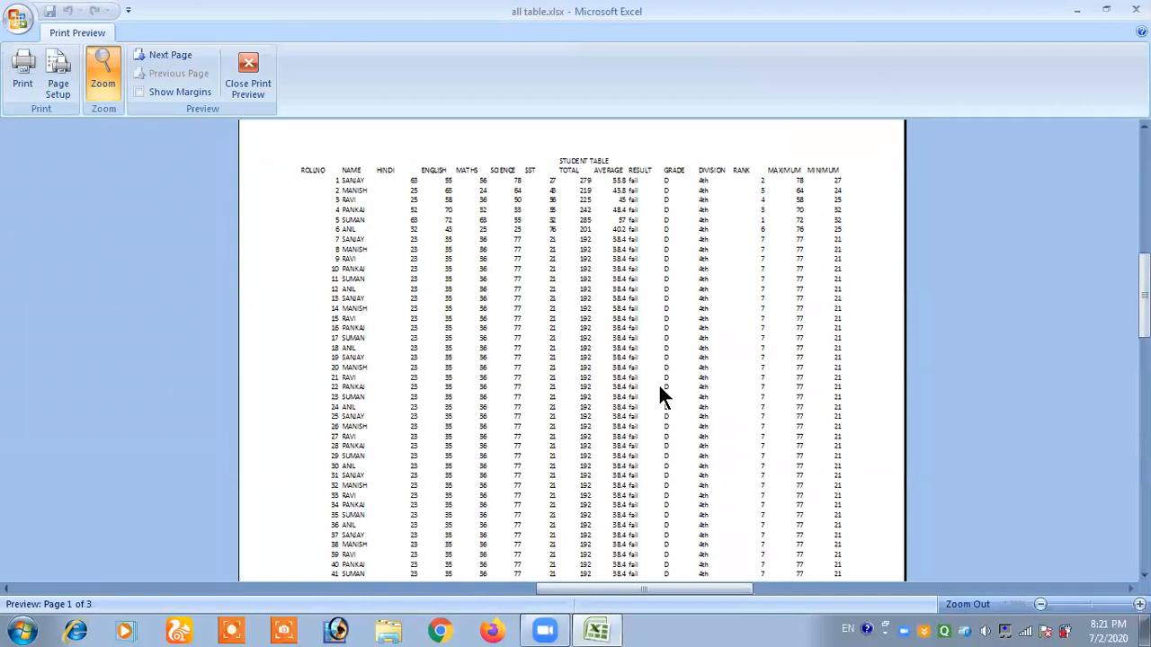
{"action": "left_click", "coordinate": [659, 389]}
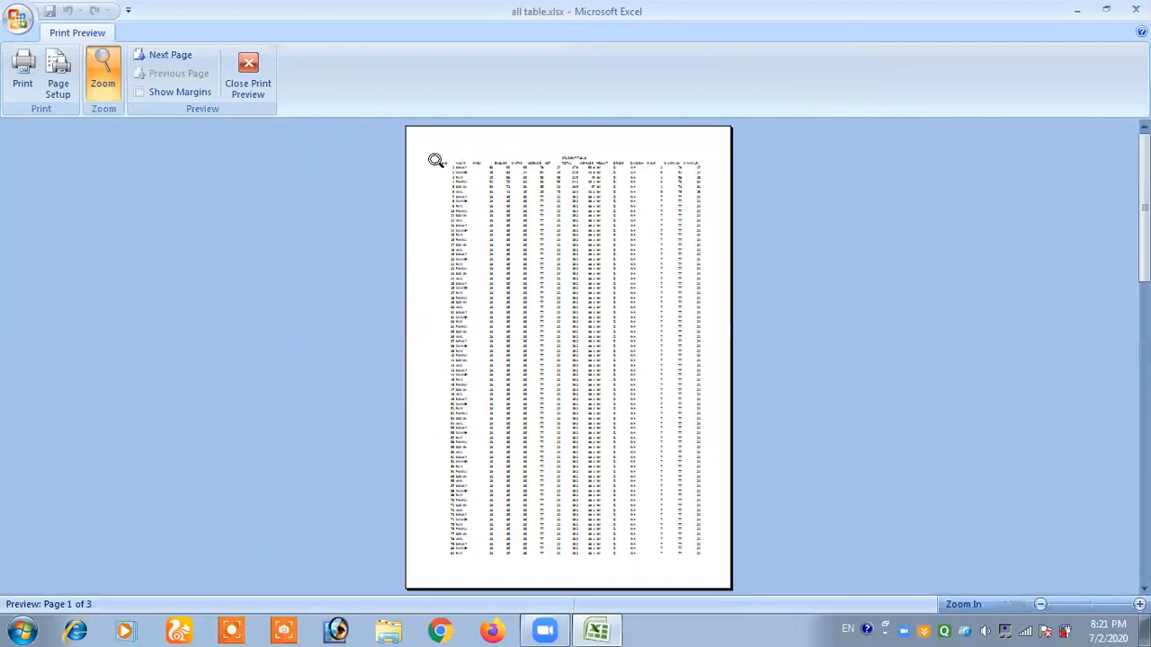
Set the page's top margin to 1.5 from the print preview
{"action": "left_click", "coordinate": [61, 86]}
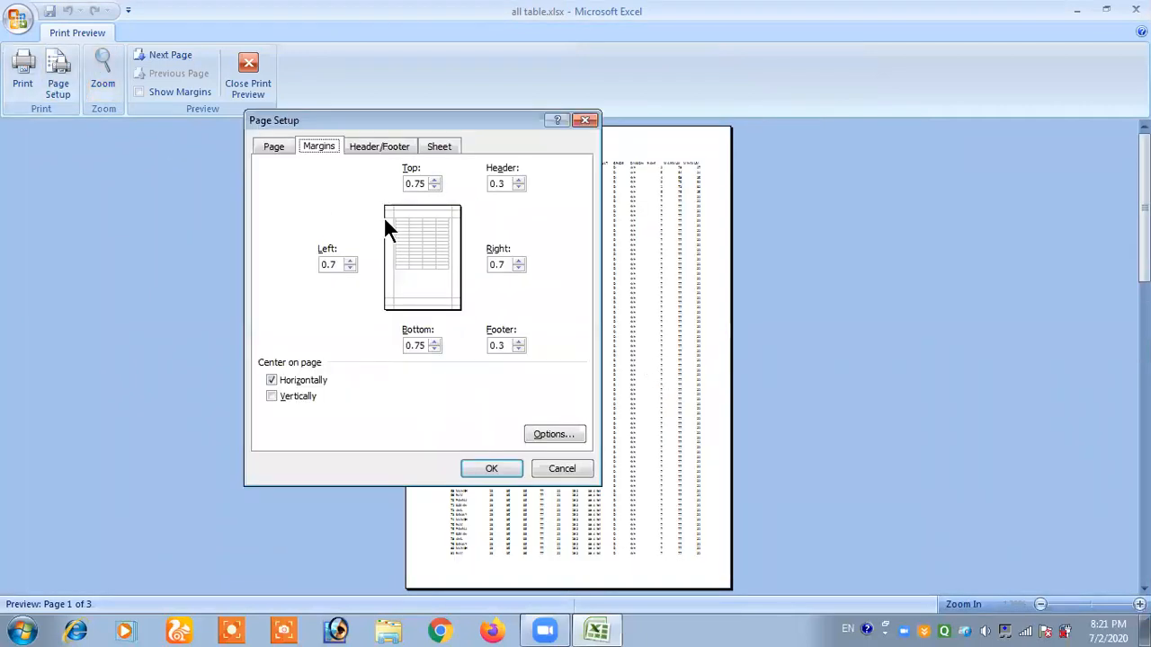
{"action": "left_click", "coordinate": [434, 180]}
{"action": "left_click", "coordinate": [433, 180]}
{"action": "left_click", "coordinate": [434, 180]}
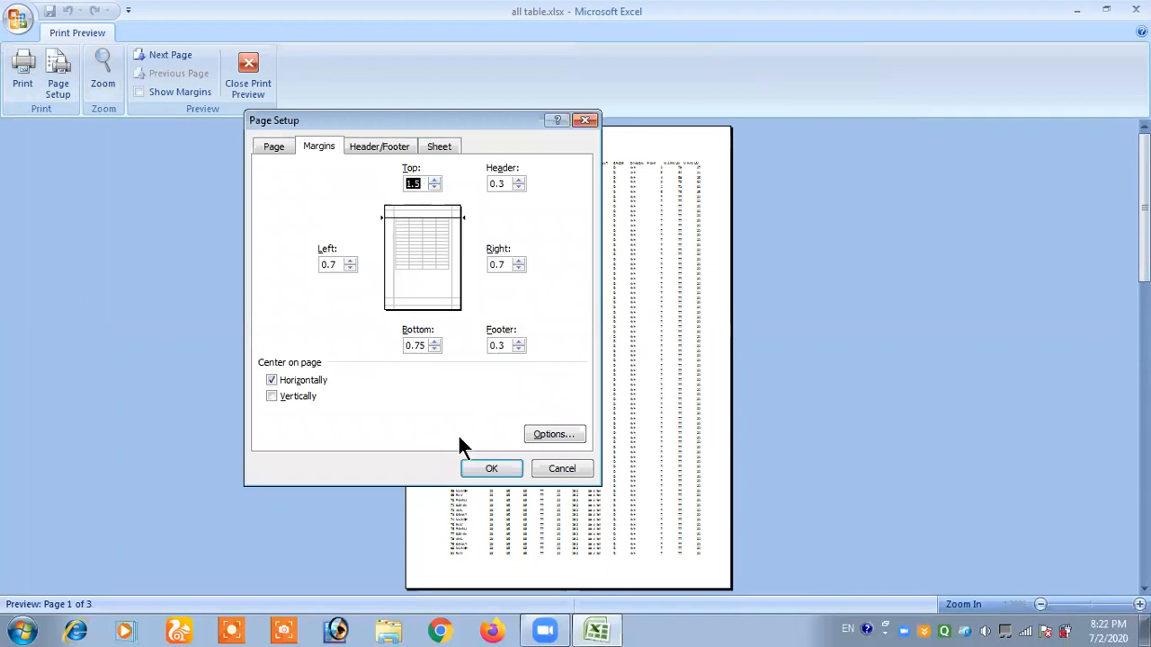
{"action": "left_click", "coordinate": [481, 468]}
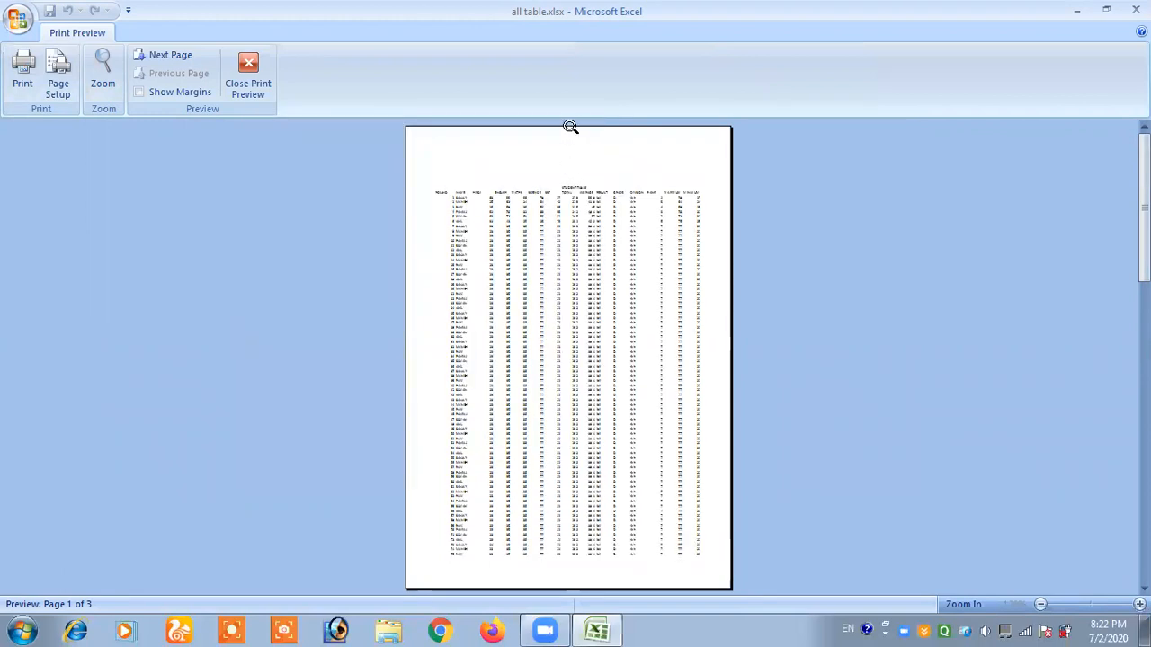
Set the page's top margin to 0.75 and apply it to the print preview
{"action": "left_click", "coordinate": [58, 88]}
{"action": "left_click", "coordinate": [434, 186]}
{"action": "left_click", "coordinate": [434, 187]}
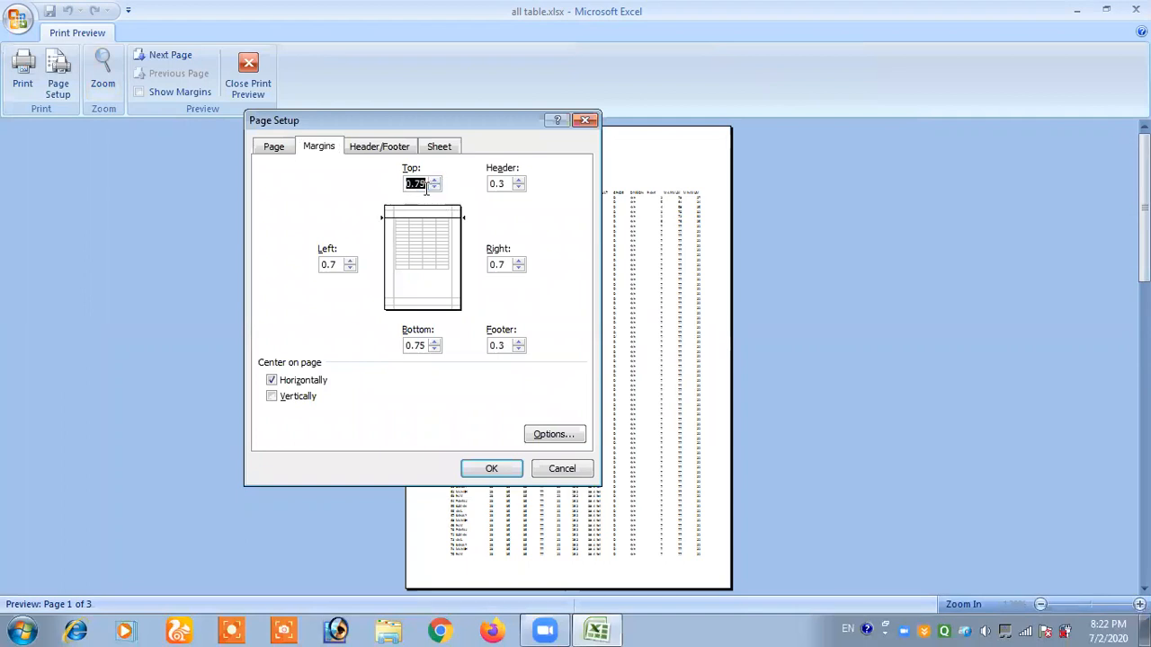
{"action": "left_click", "coordinate": [494, 468]}
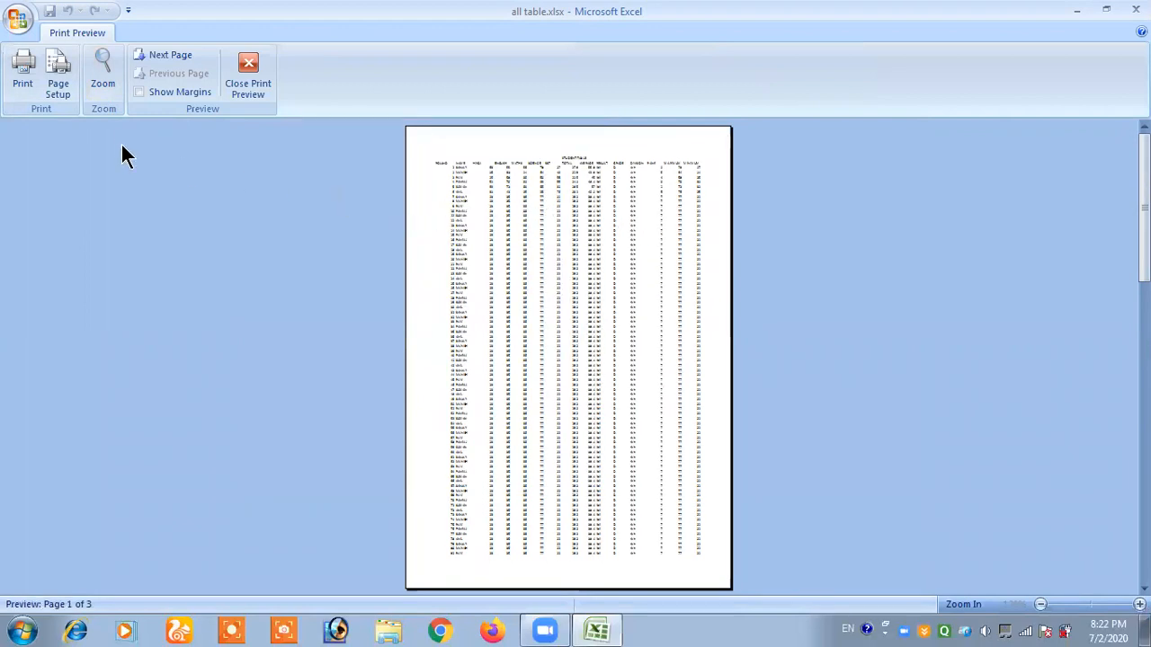
Create a custom page header with "nimit computer" in the center section
{"action": "left_click", "coordinate": [57, 85]}
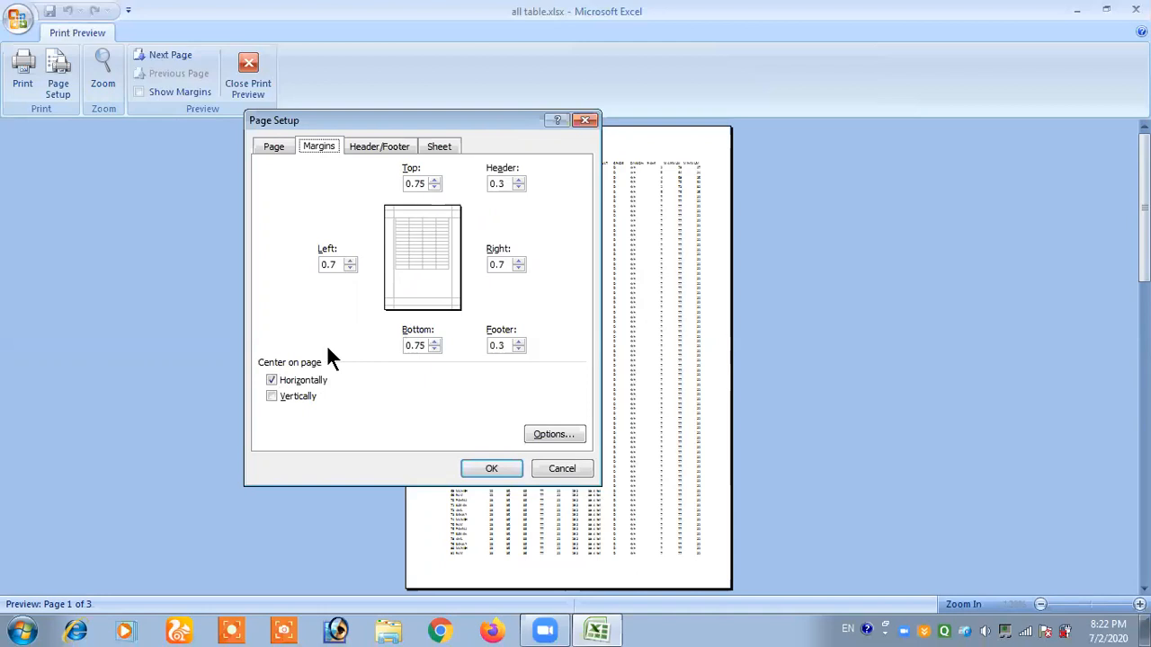
{"action": "left_click", "coordinate": [379, 151]}
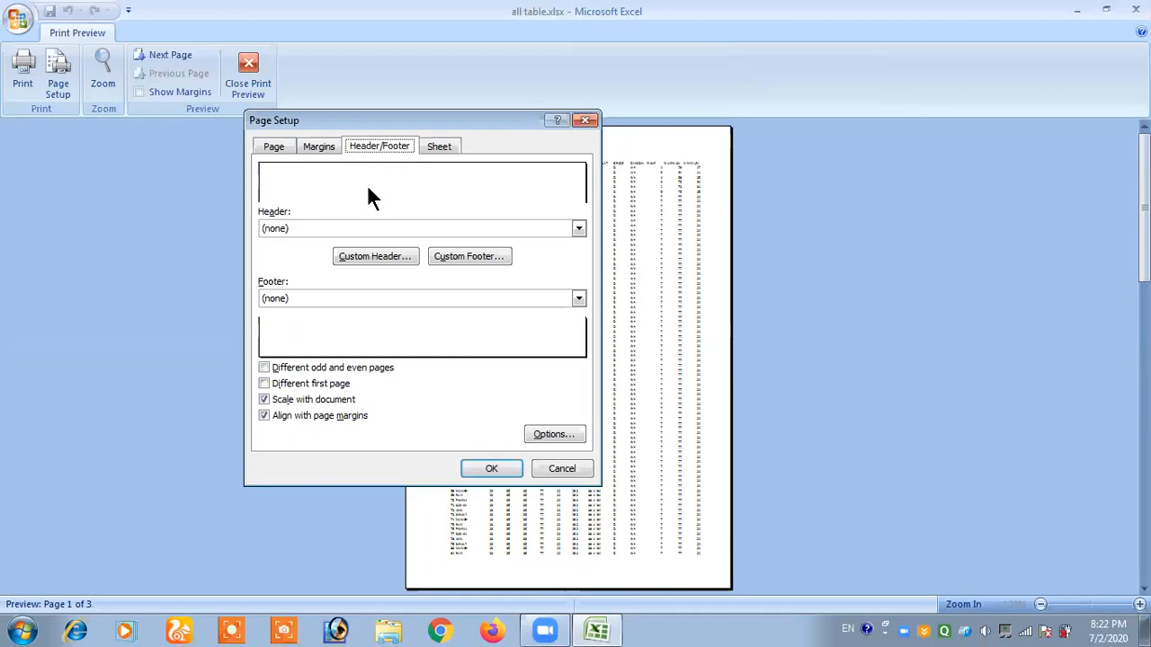
{"action": "left_click", "coordinate": [375, 257]}
{"action": "left_click", "coordinate": [398, 345]}
{"action": "left_click", "coordinate": [577, 347]}
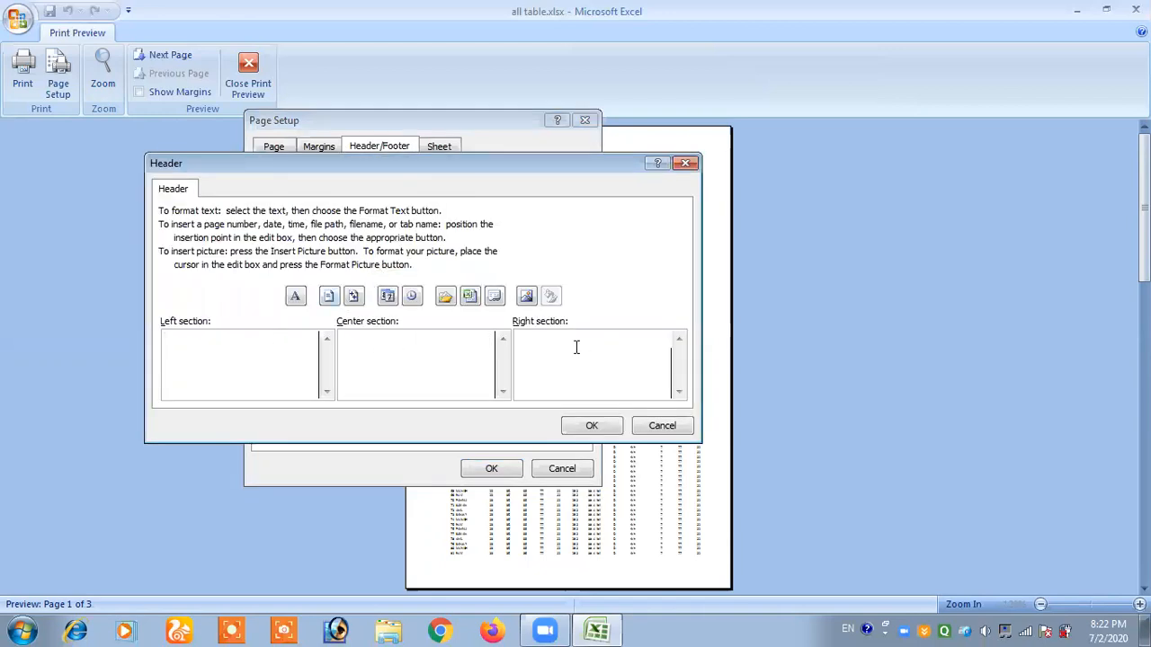
{"action": "left_click", "coordinate": [438, 350]}
{"action": "type", "text": "nimit computer"}
{"action": "left_click", "coordinate": [580, 426]}
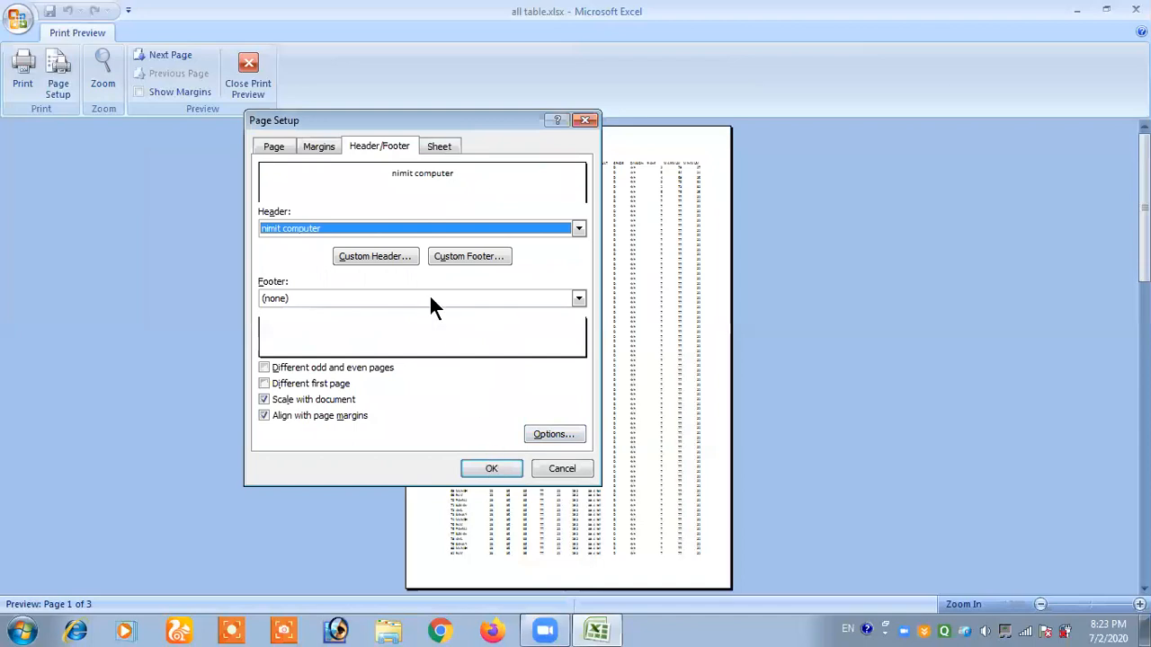
Create a custom page footer with "gurugram (hr)" in the center section and apply the page setup
{"action": "left_click", "coordinate": [460, 252]}
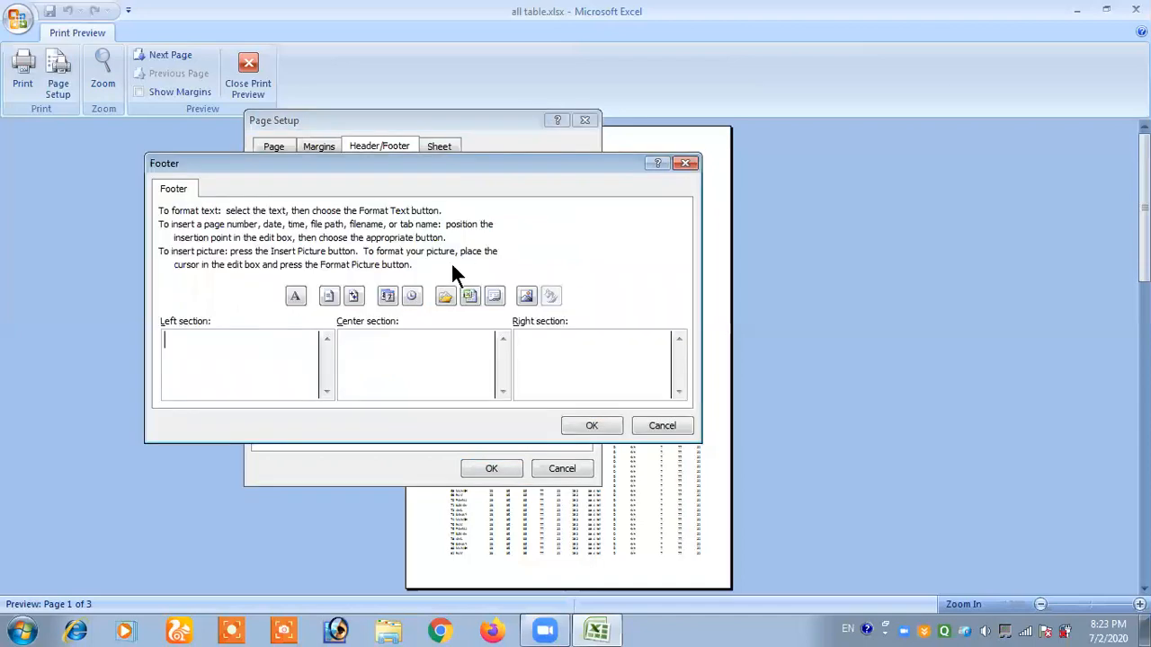
{"action": "type", "text": "gurugram (hr)"}
{"action": "left_click", "coordinate": [585, 427]}
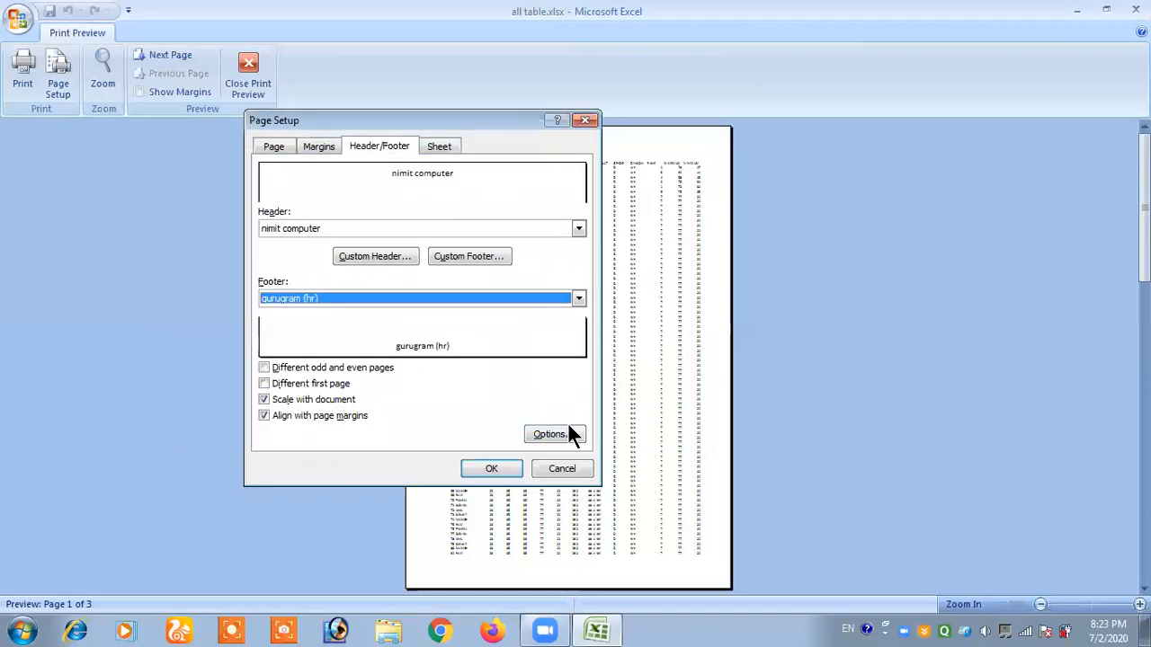
{"action": "left_click", "coordinate": [490, 468]}
Inspect the header and footer up close on the first and last pages of the print preview
{"action": "left_click", "coordinate": [584, 150]}
{"action": "left_click", "coordinate": [561, 137]}
{"action": "left_click", "coordinate": [586, 572]}
{"action": "left_click", "coordinate": [584, 568]}
{"action": "left_click", "coordinate": [570, 567]}
{"action": "left_click", "coordinate": [564, 562]}
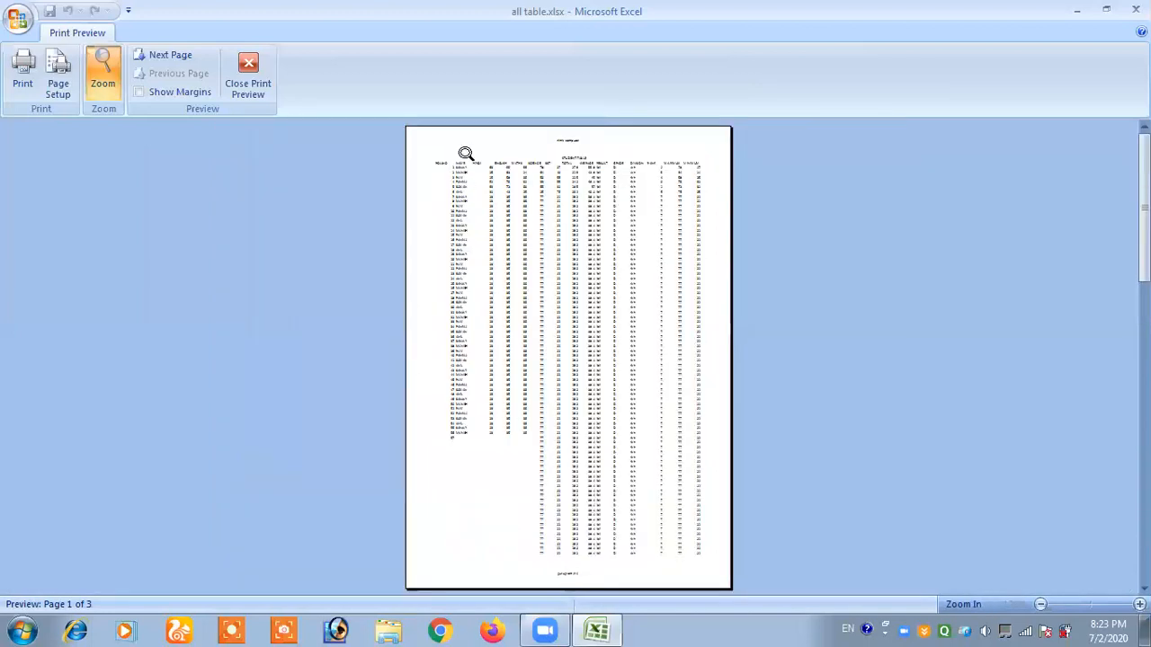
{"action": "left_click", "coordinate": [171, 57]}
{"action": "left_click", "coordinate": [170, 58]}
{"action": "left_click", "coordinate": [574, 146]}
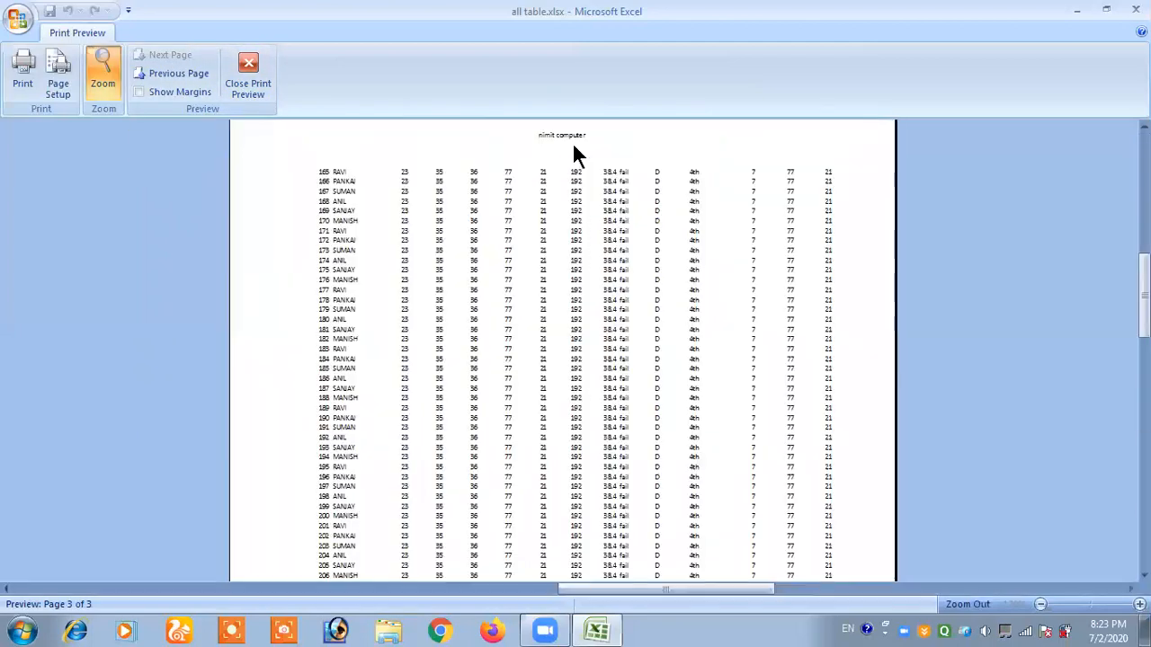
{"action": "left_click", "coordinate": [575, 153]}
{"action": "left_click", "coordinate": [610, 574]}
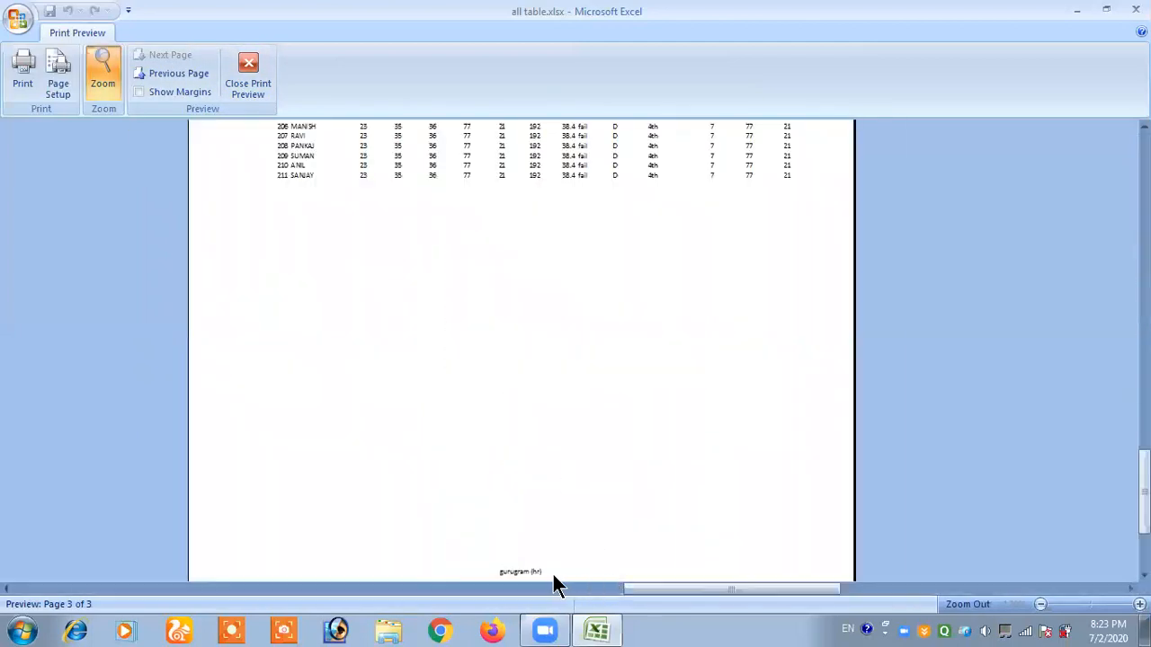
{"action": "left_click", "coordinate": [553, 574]}
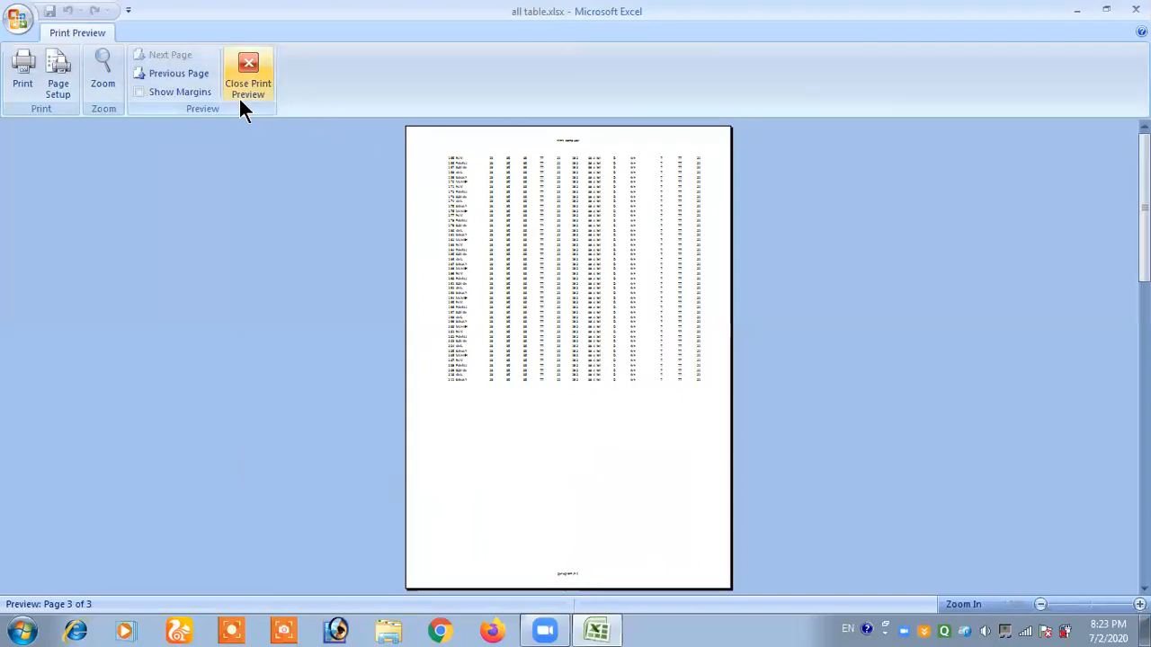
Delete the custom header text from the center section of the page header
{"action": "left_click", "coordinate": [62, 81]}
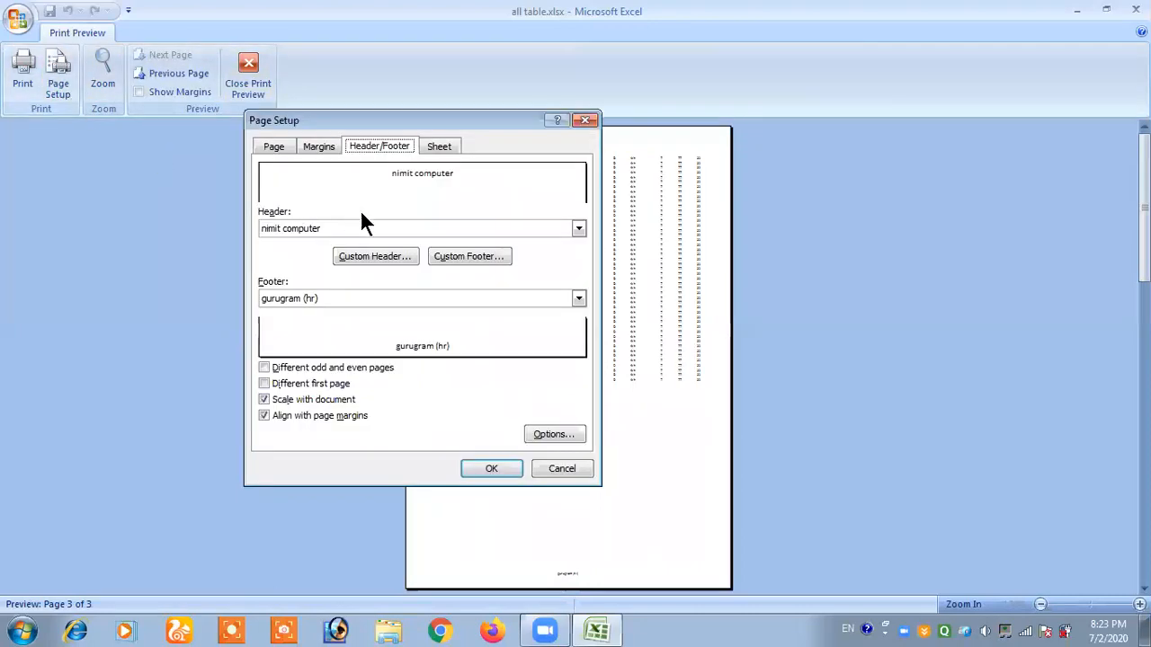
{"action": "left_click", "coordinate": [364, 261]}
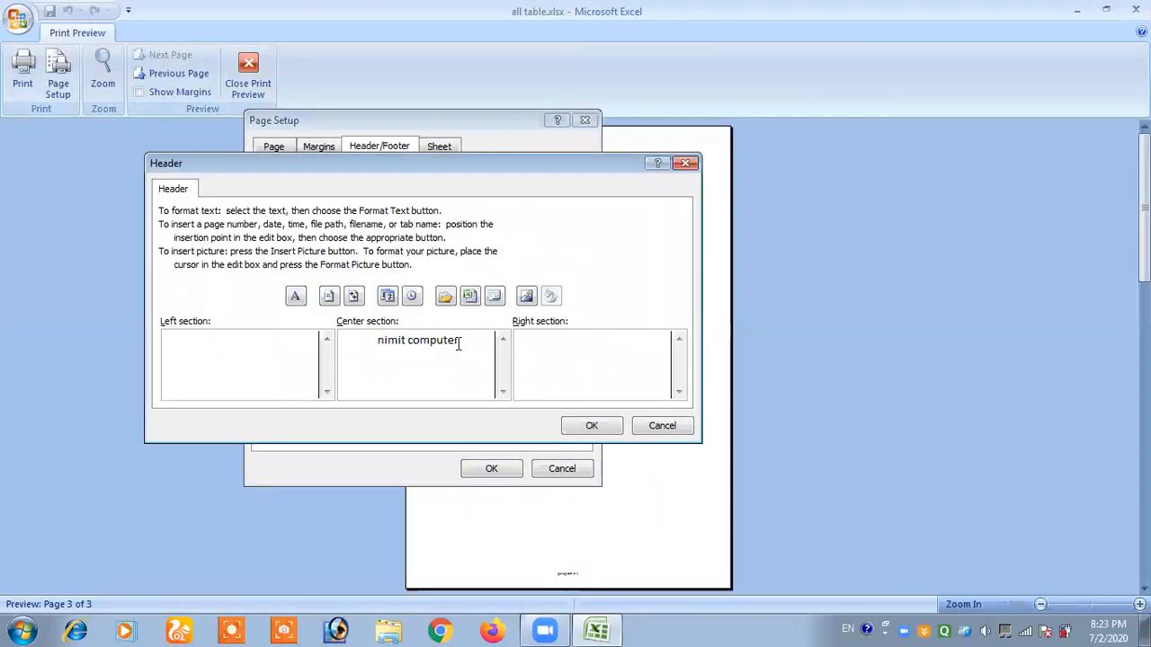
{"action": "key", "text": "BackSpace"}
{"action": "key", "text": "BackSpace"}
{"action": "key", "text": "BackSpace"}
{"action": "key", "text": "BackSpace"}
{"action": "key", "text": "BackSpace"}
{"action": "key", "text": "BackSpace"}
{"action": "key", "text": "BackSpace"}
{"action": "key", "text": "BackSpace"}
{"action": "key", "text": "BackSpace"}
{"action": "key", "text": "BackSpace"}
{"action": "key", "text": "BackSpace"}
{"action": "key", "text": "BackSpace"}
{"action": "key", "text": "BackSpace"}
{"action": "key", "text": "BackSpace"}
{"action": "left_click", "coordinate": [576, 428]}
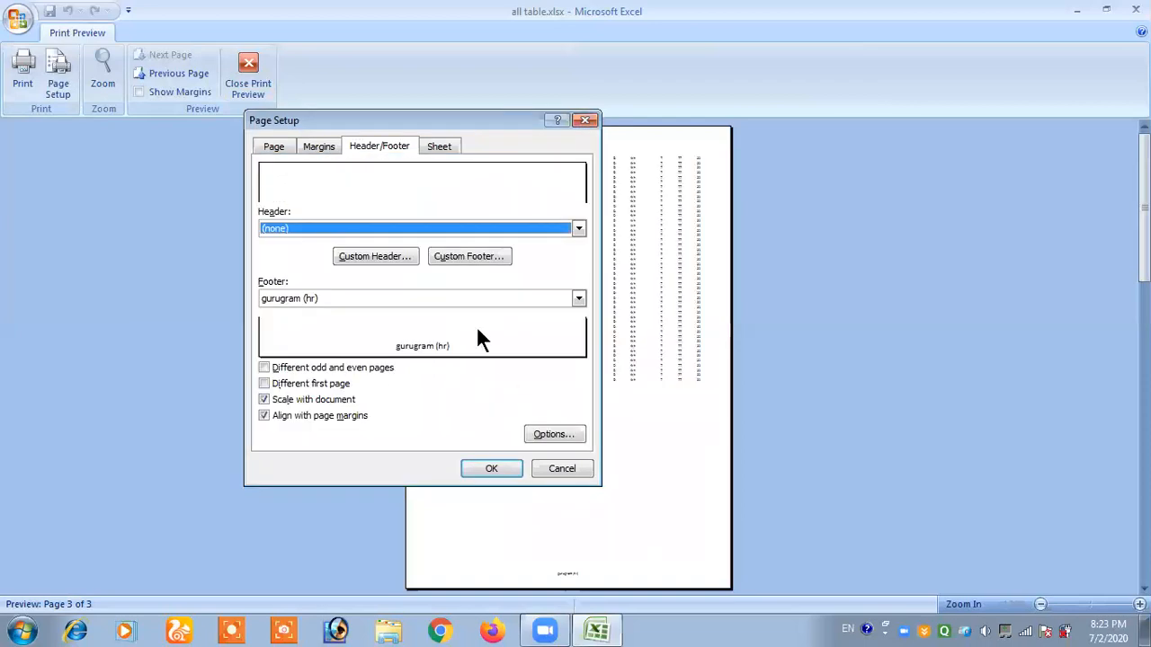
Delete the custom footer text from the center section of the page footer and apply the page setup
{"action": "left_click", "coordinate": [468, 255]}
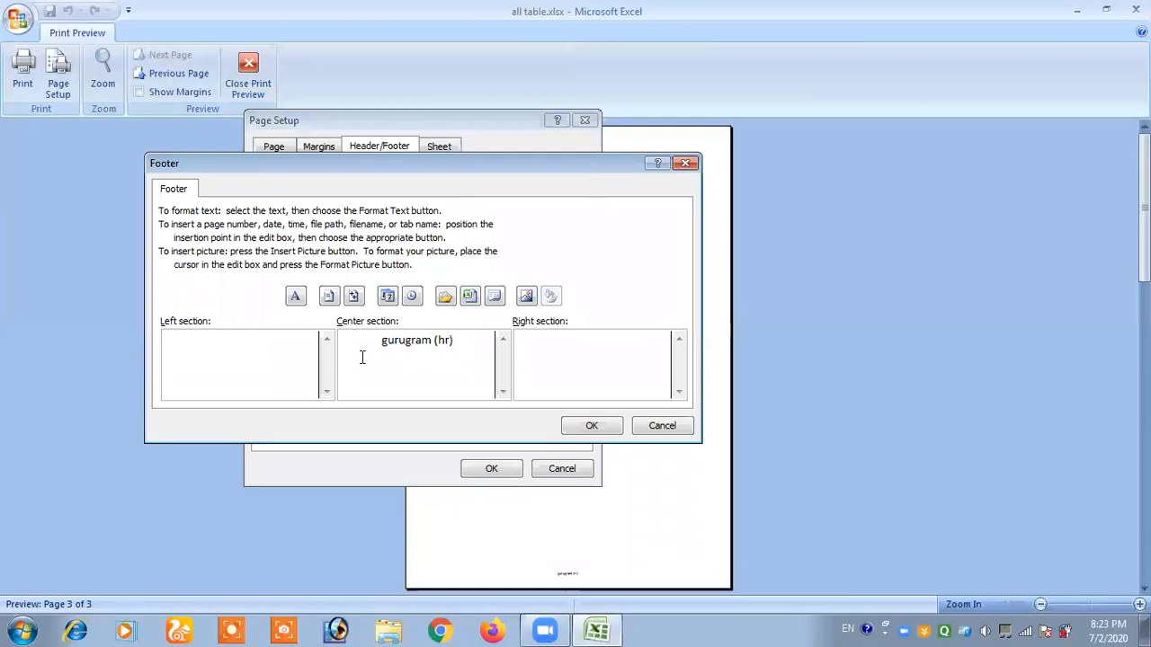
{"action": "left_click_drag", "start_coordinate": [360, 345], "coordinate": [473, 350]}
{"action": "key", "text": "Delete"}
{"action": "left_click", "coordinate": [589, 429]}
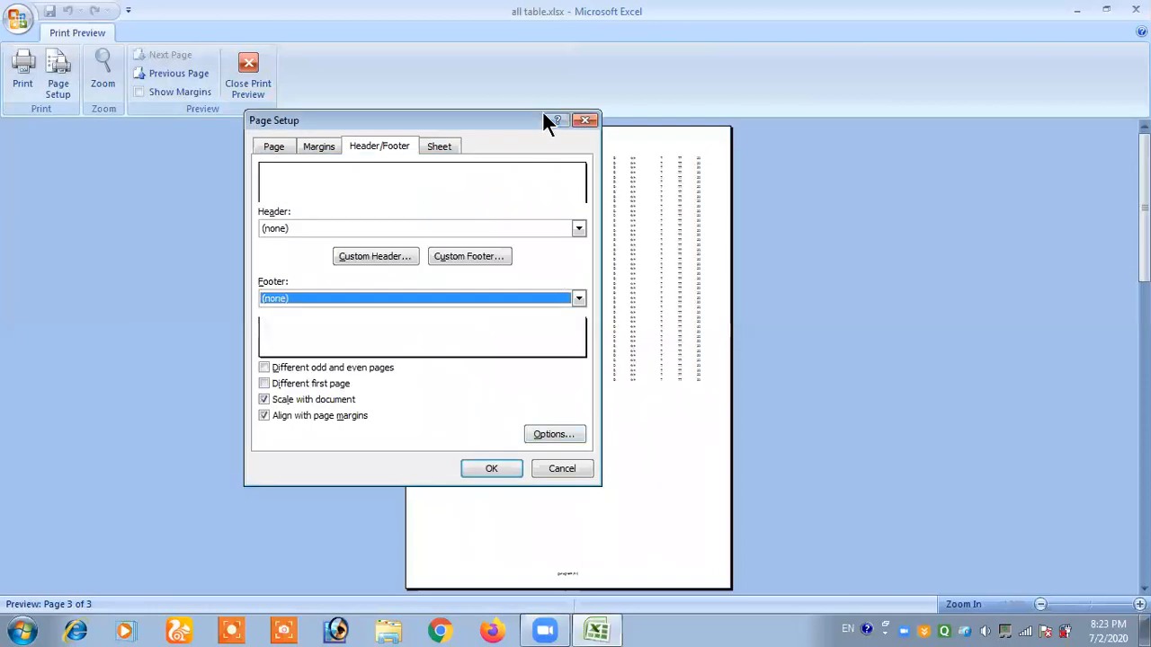
{"action": "left_click", "coordinate": [444, 149]}
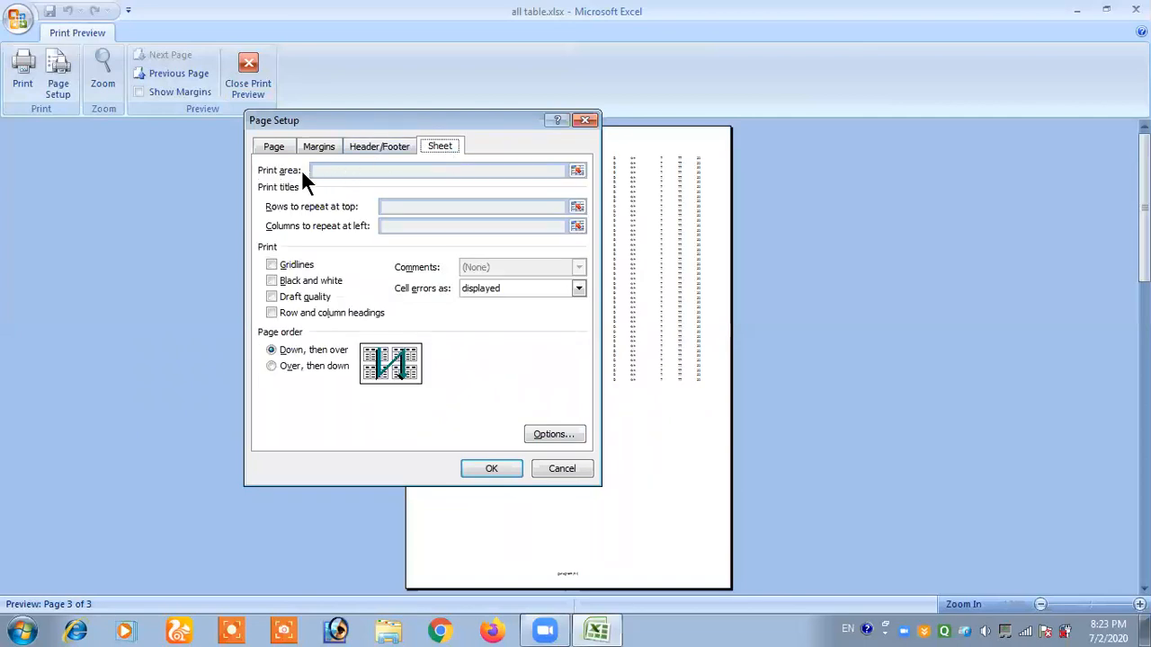
{"action": "left_click", "coordinate": [491, 469]}
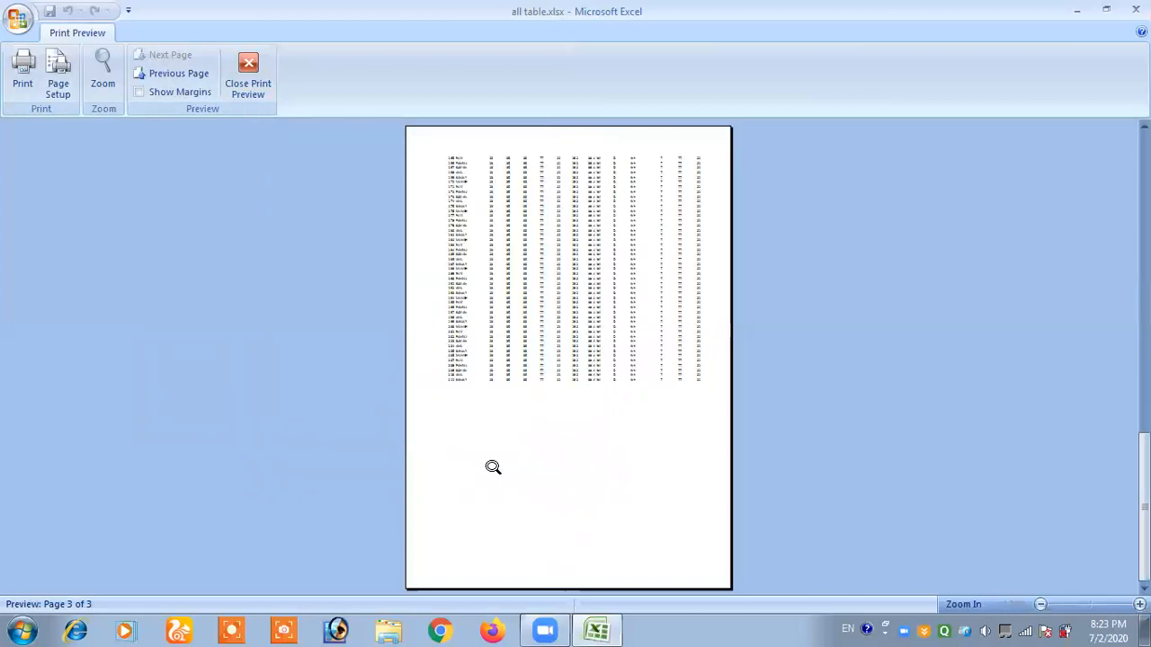
Review the worksheet's print area and print title settings, and check the first page in the print preview
{"action": "left_click", "coordinate": [252, 74]}
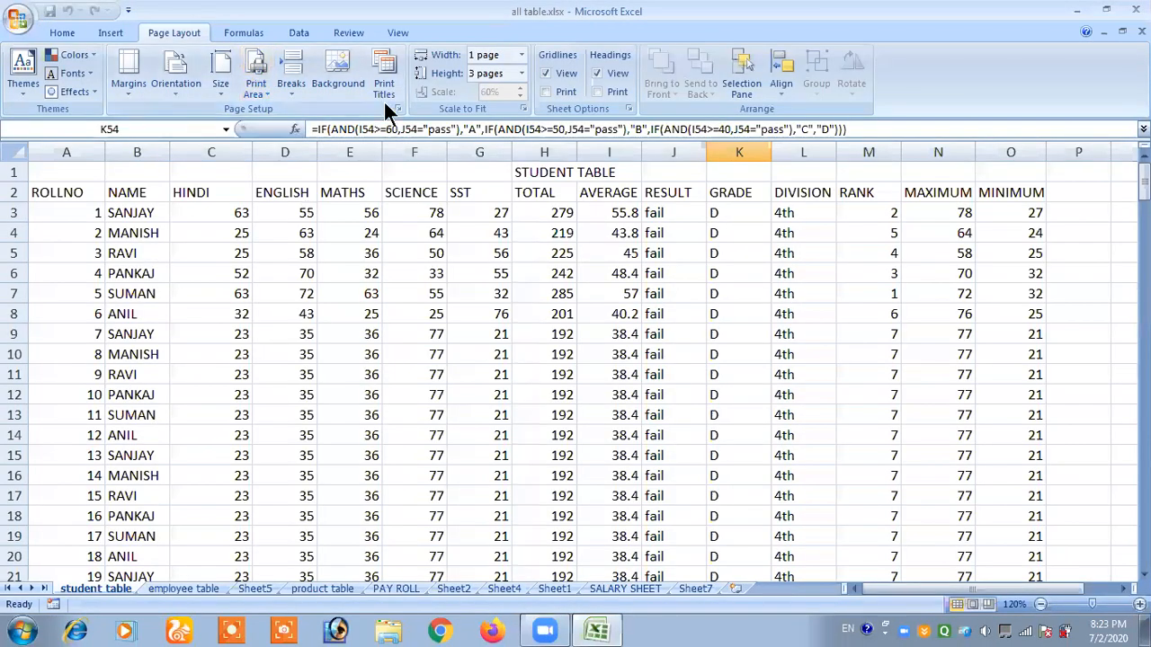
{"action": "left_click", "coordinate": [391, 78]}
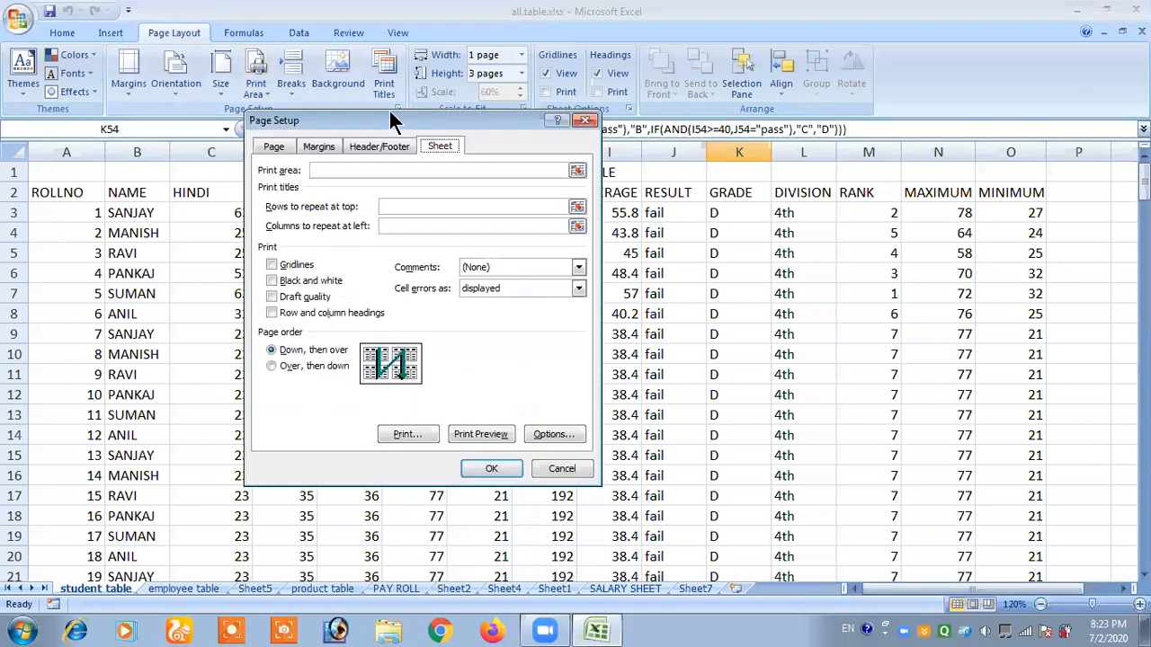
{"action": "left_click_drag", "start_coordinate": [471, 125], "coordinate": [578, 140]}
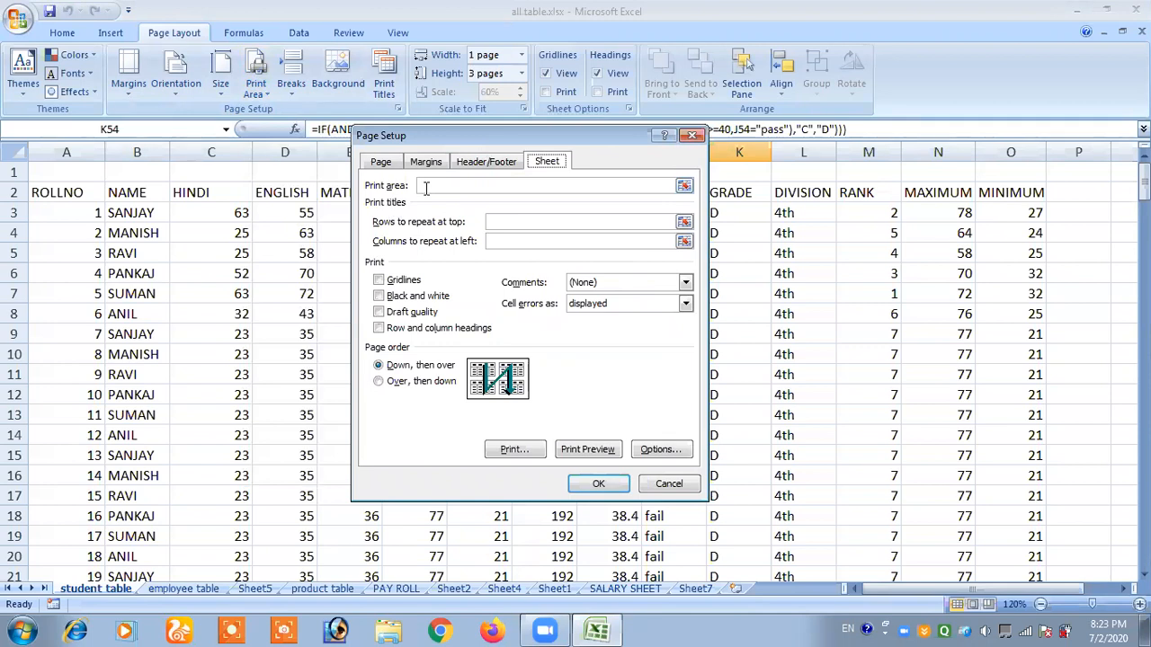
{"action": "left_click", "coordinate": [577, 450]}
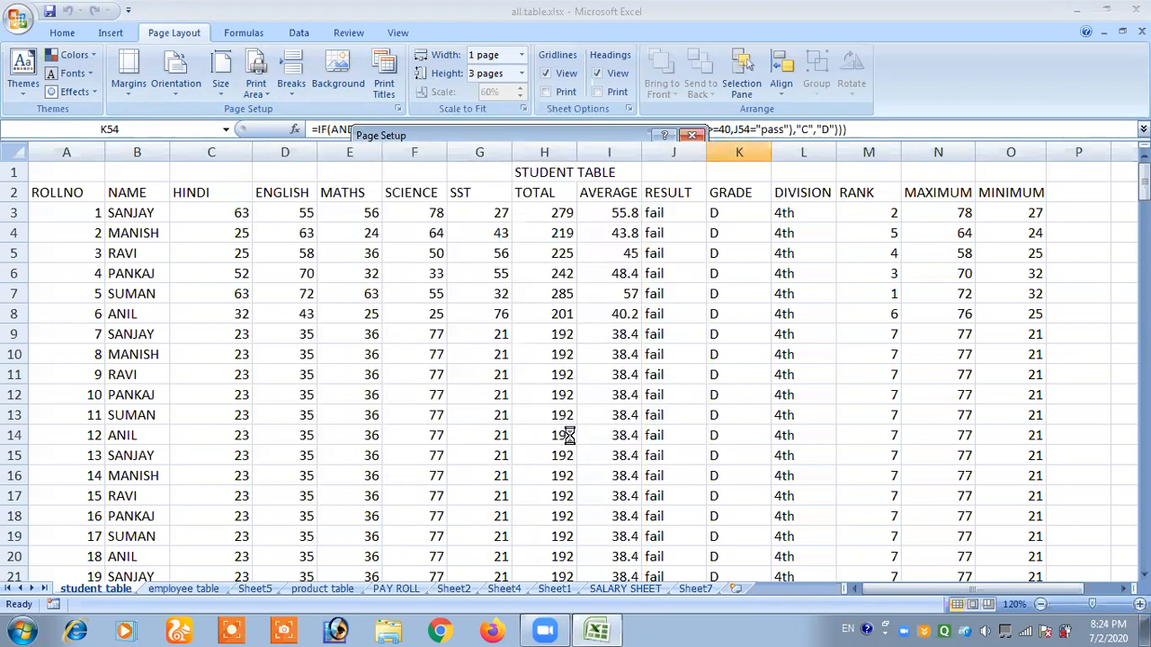
{"action": "left_click", "coordinate": [464, 155]}
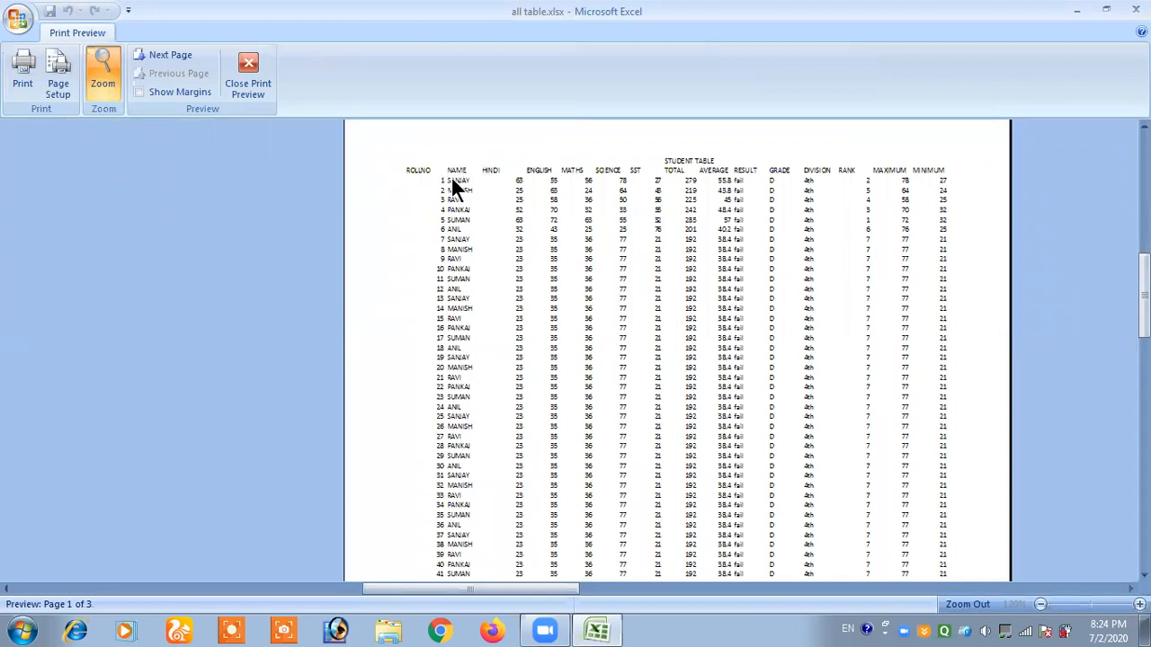
{"action": "left_click", "coordinate": [248, 73]}
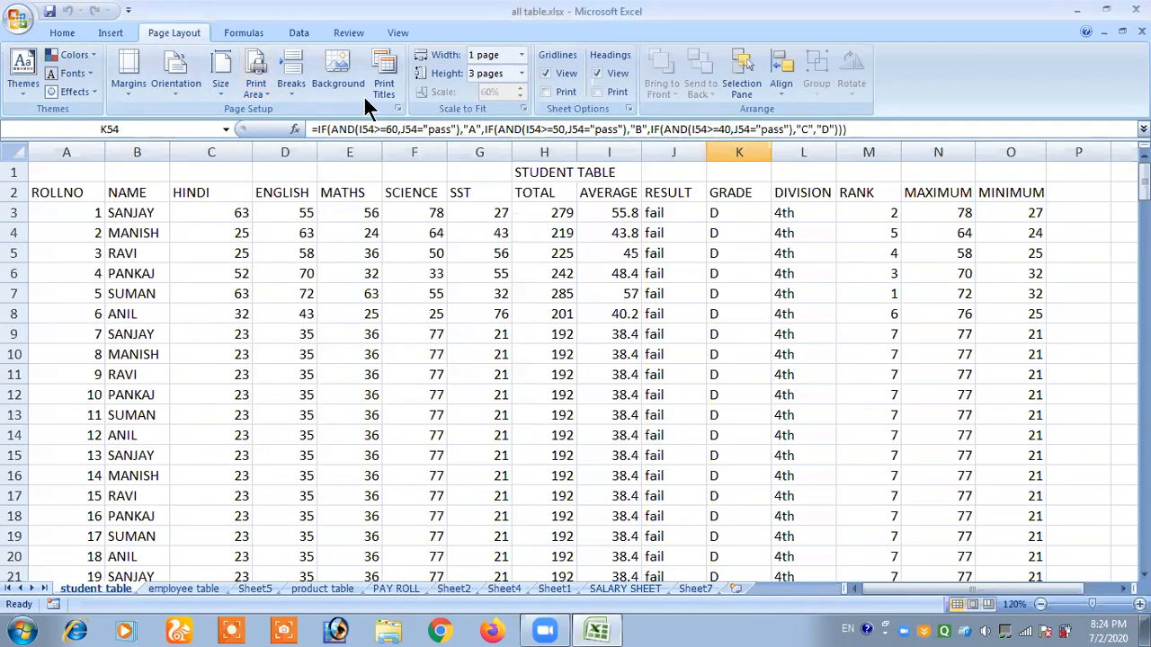
Set the print area to $A$2:$D$5 on the student table and check it in the print preview
{"action": "left_click", "coordinate": [384, 76]}
{"action": "left_click", "coordinate": [438, 186]}
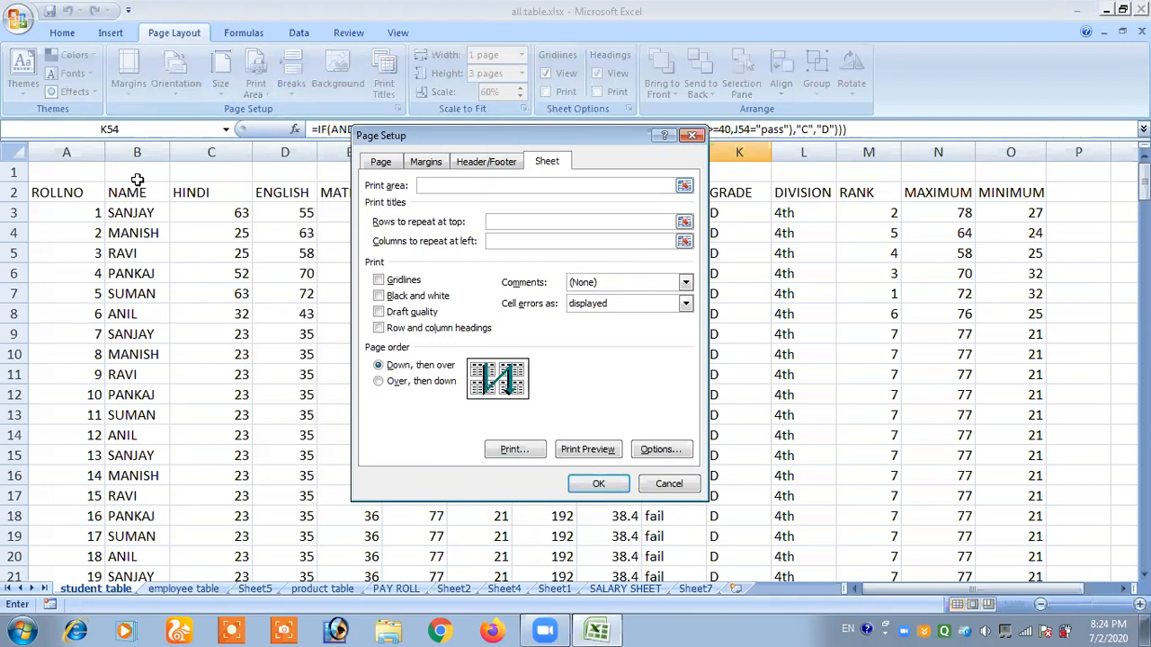
{"action": "left_click_drag", "start_coordinate": [87, 190], "coordinate": [308, 257]}
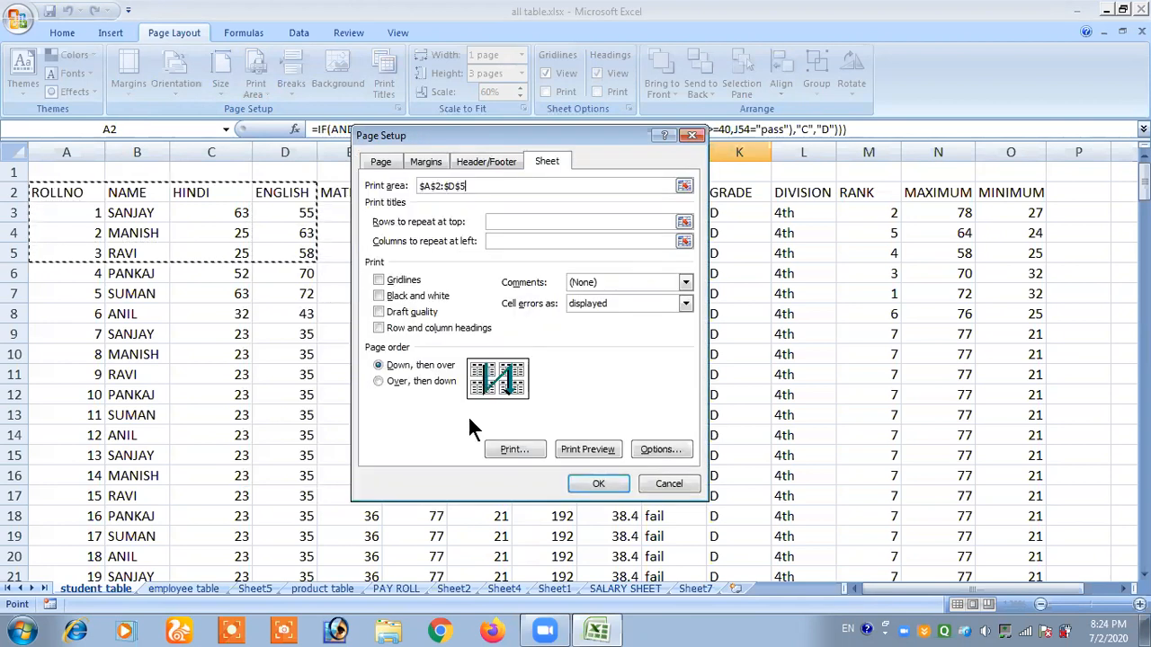
{"action": "left_click", "coordinate": [593, 447]}
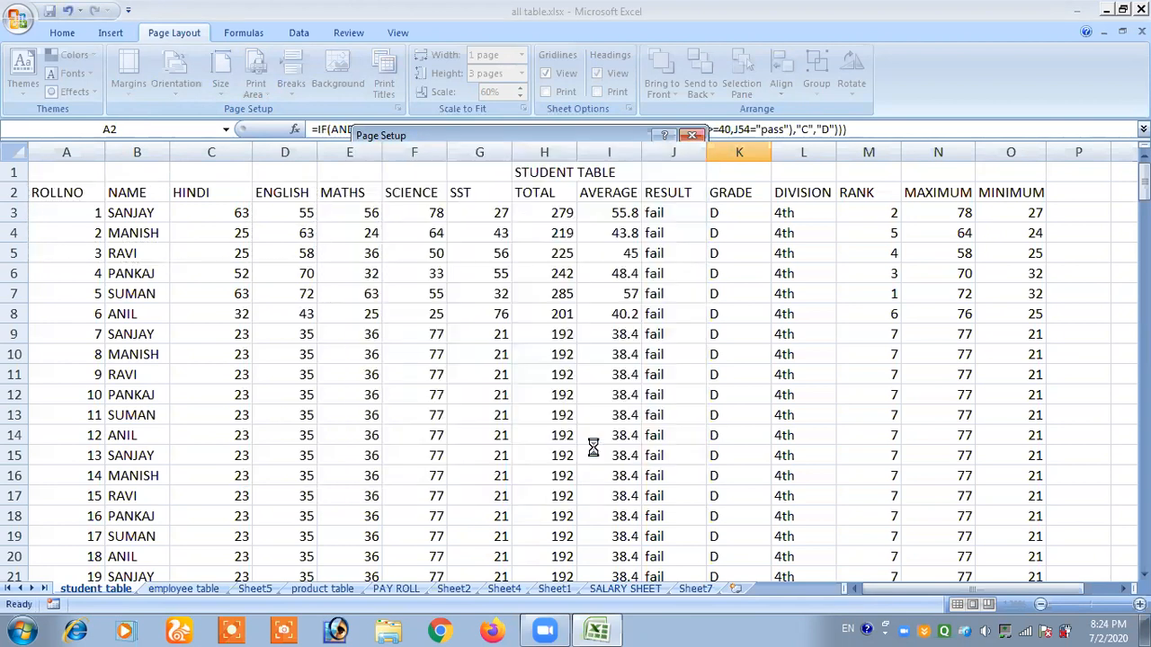
{"action": "left_click", "coordinate": [625, 194]}
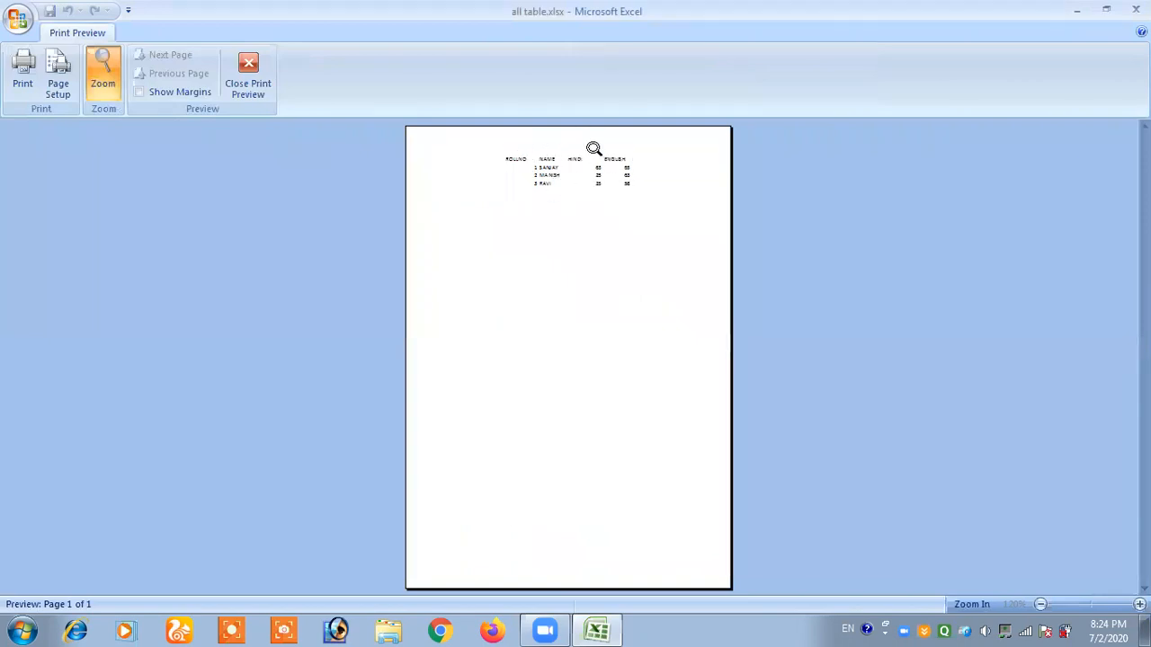
Try the page without horizontal centering, and restore the horizontal centering
{"action": "left_click", "coordinate": [65, 88]}
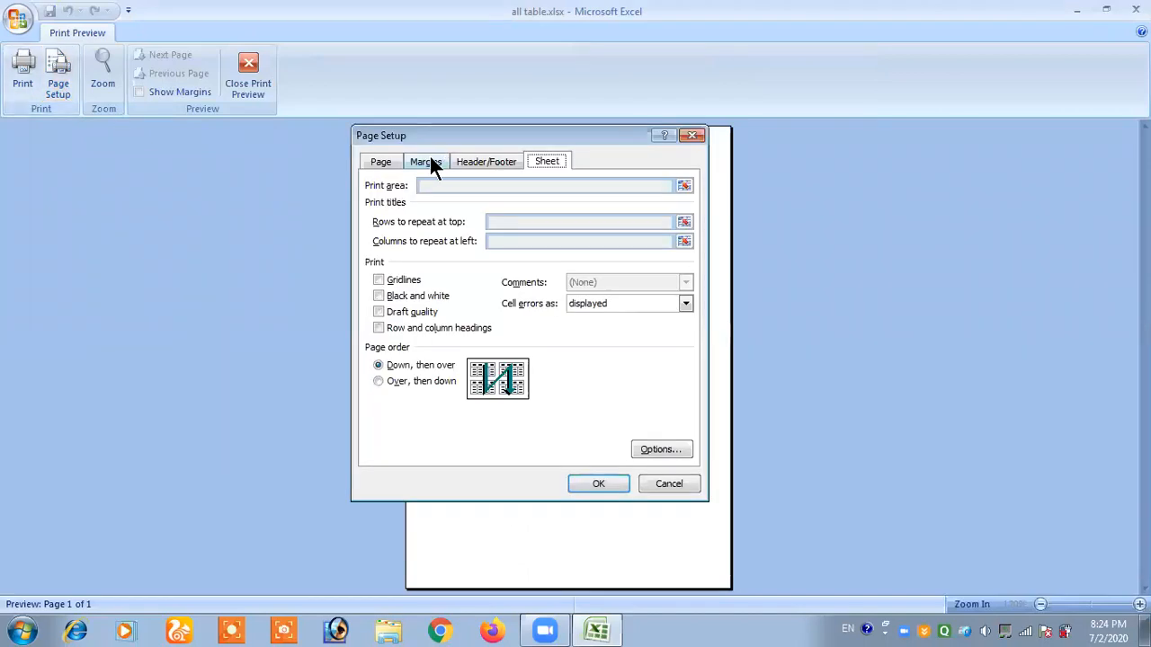
{"action": "left_click", "coordinate": [430, 158]}
{"action": "left_click_drag", "start_coordinate": [433, 139], "coordinate": [163, 78]}
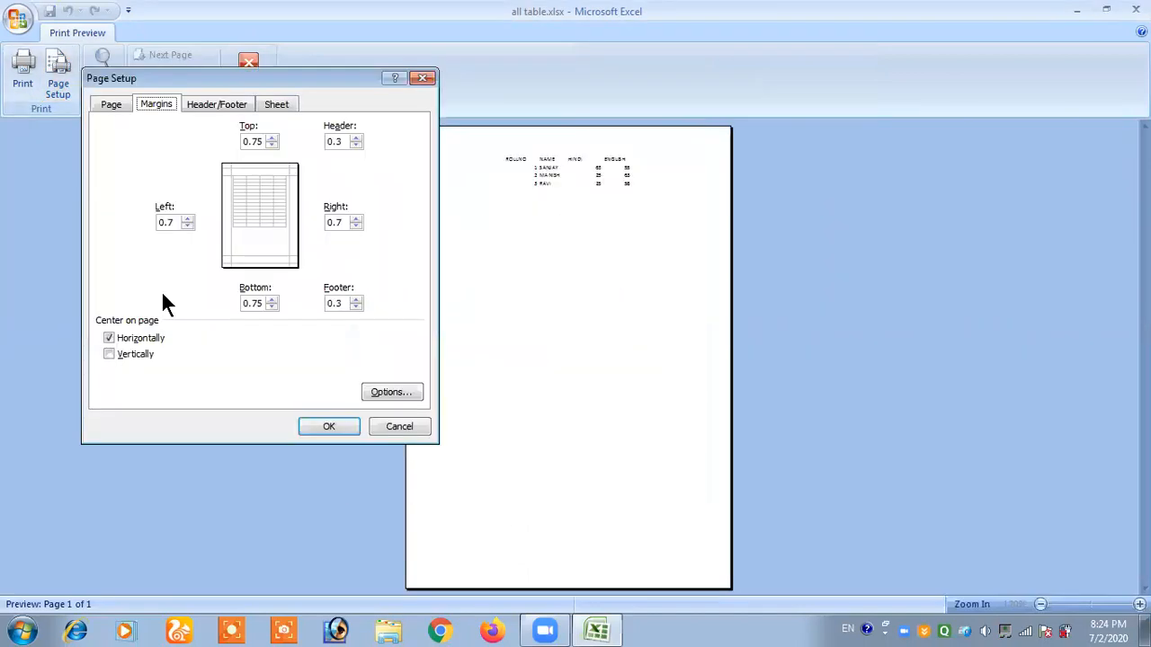
{"action": "left_click", "coordinate": [130, 338]}
{"action": "left_click", "coordinate": [318, 423]}
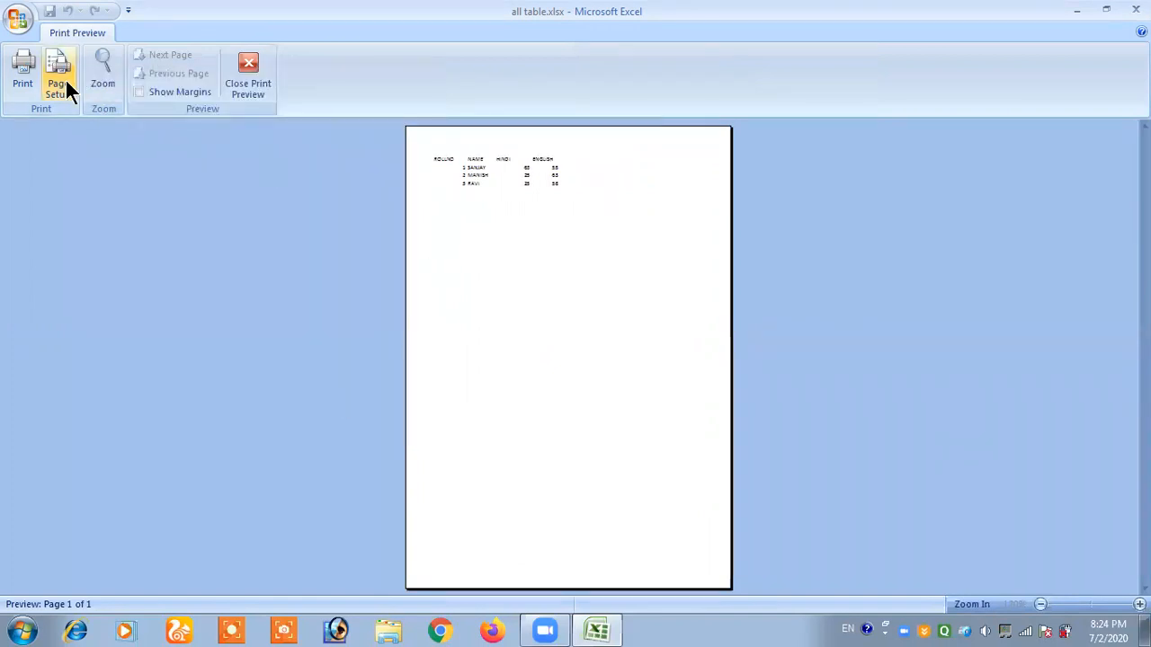
{"action": "left_click", "coordinate": [61, 82]}
{"action": "left_click", "coordinate": [136, 340]}
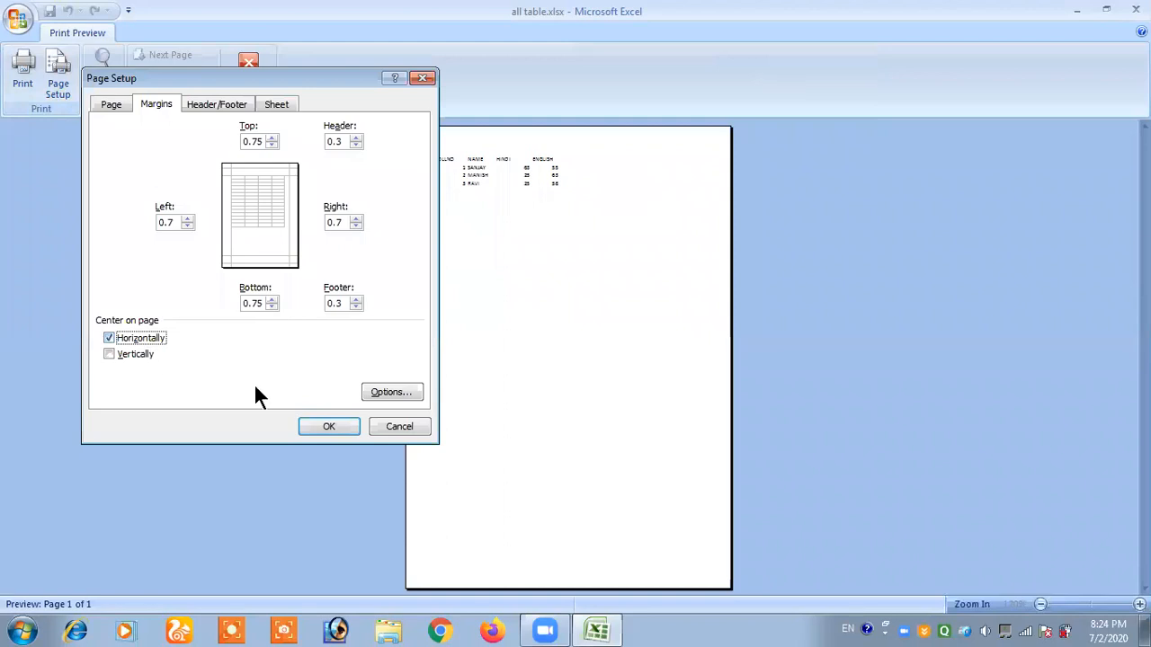
{"action": "left_click", "coordinate": [325, 426]}
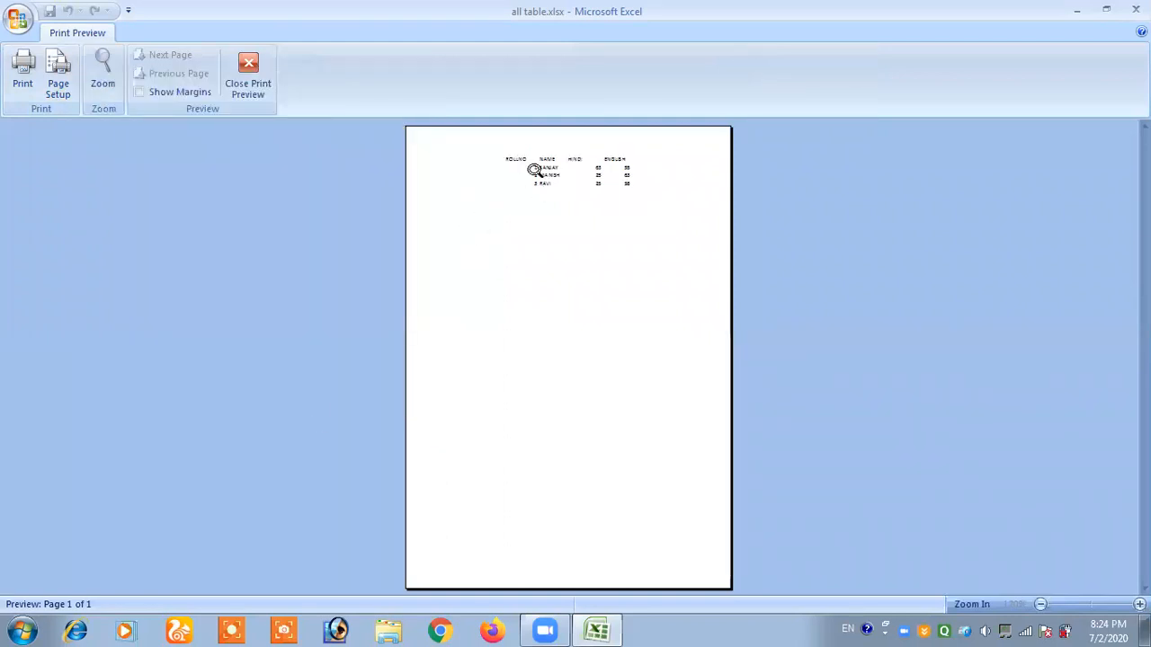
Center the printed range vertically on the page
{"action": "left_click", "coordinate": [61, 83]}
{"action": "left_click", "coordinate": [119, 351]}
{"action": "left_click", "coordinate": [316, 421]}
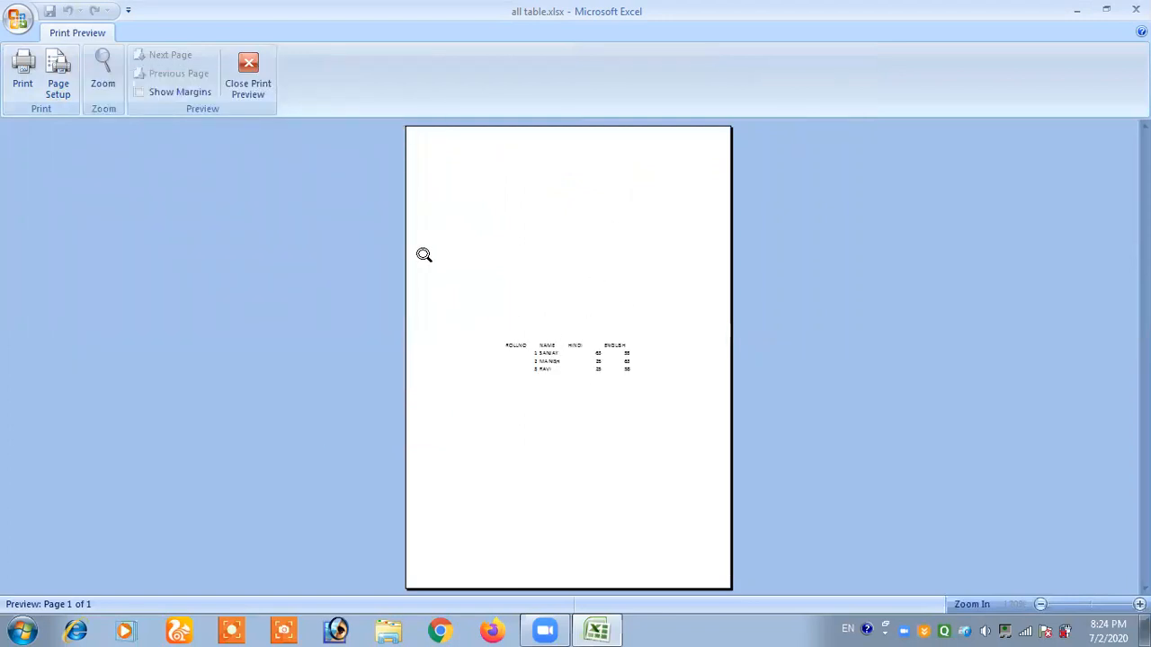
Add A9:D14 to the print area as a second range after A2:D5, and check both pages in the print preview
{"action": "left_click", "coordinate": [250, 90]}
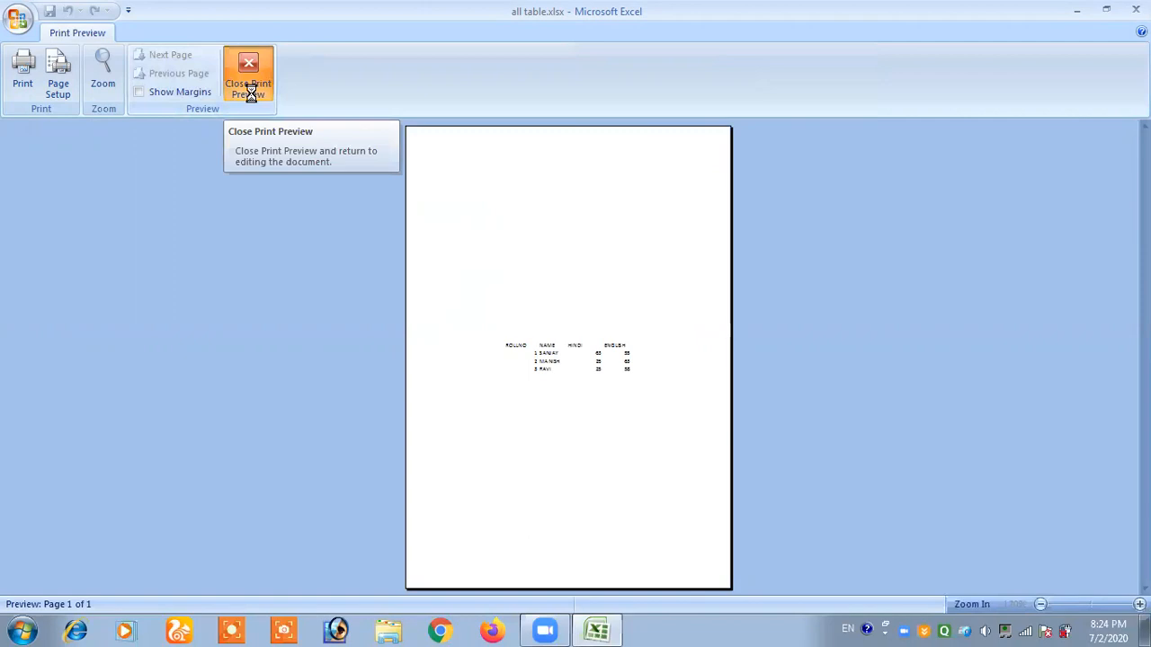
{"action": "left_click", "coordinate": [394, 74]}
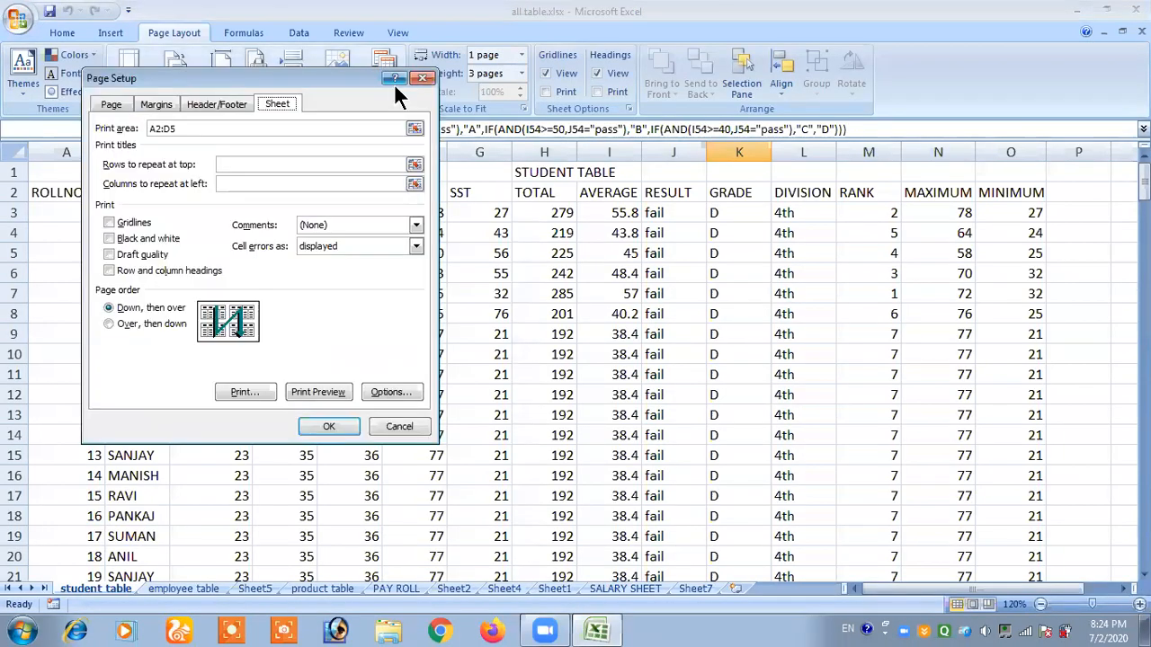
{"action": "left_click_drag", "start_coordinate": [310, 77], "coordinate": [510, 157]}
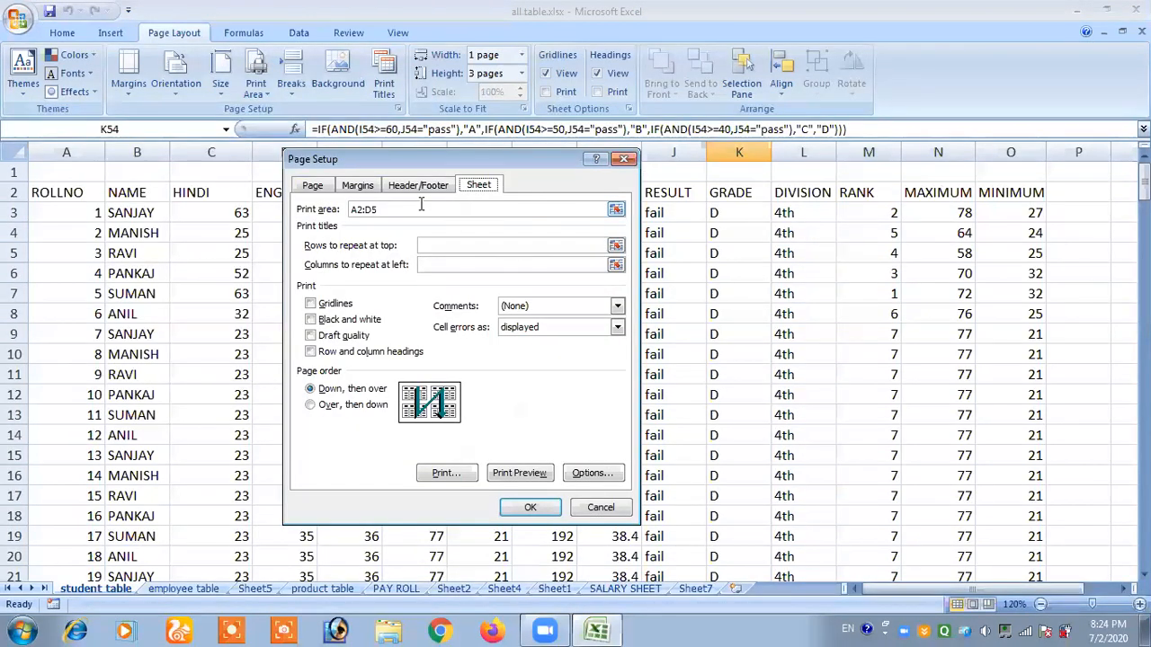
{"action": "left_click", "coordinate": [515, 463]}
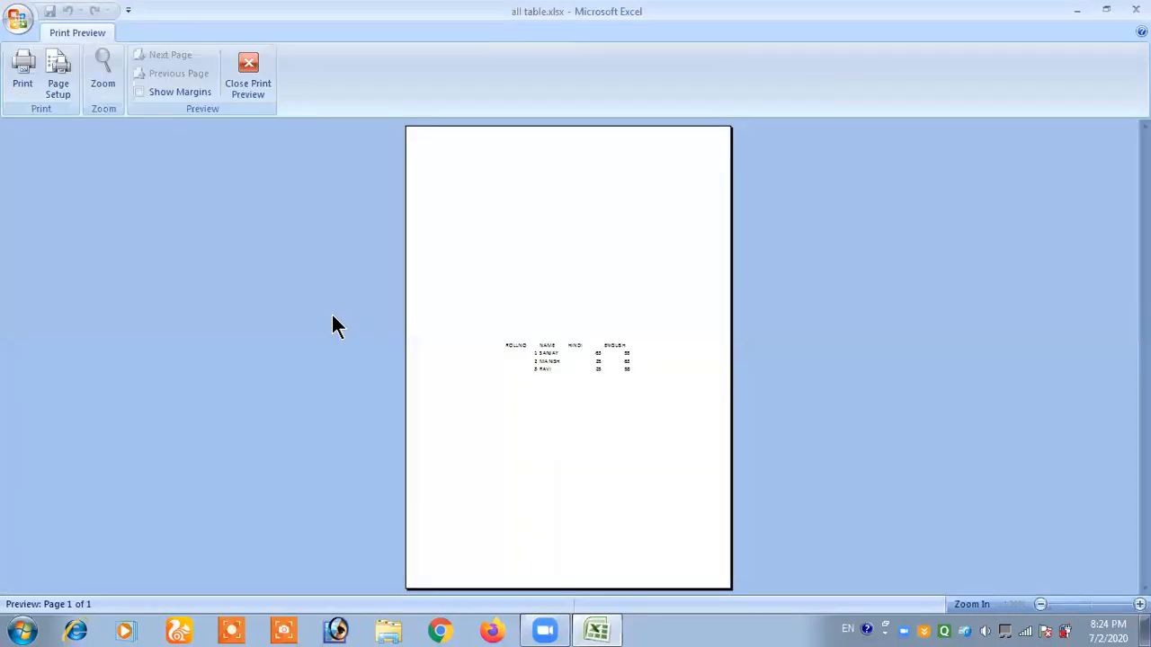
{"action": "left_click", "coordinate": [240, 88]}
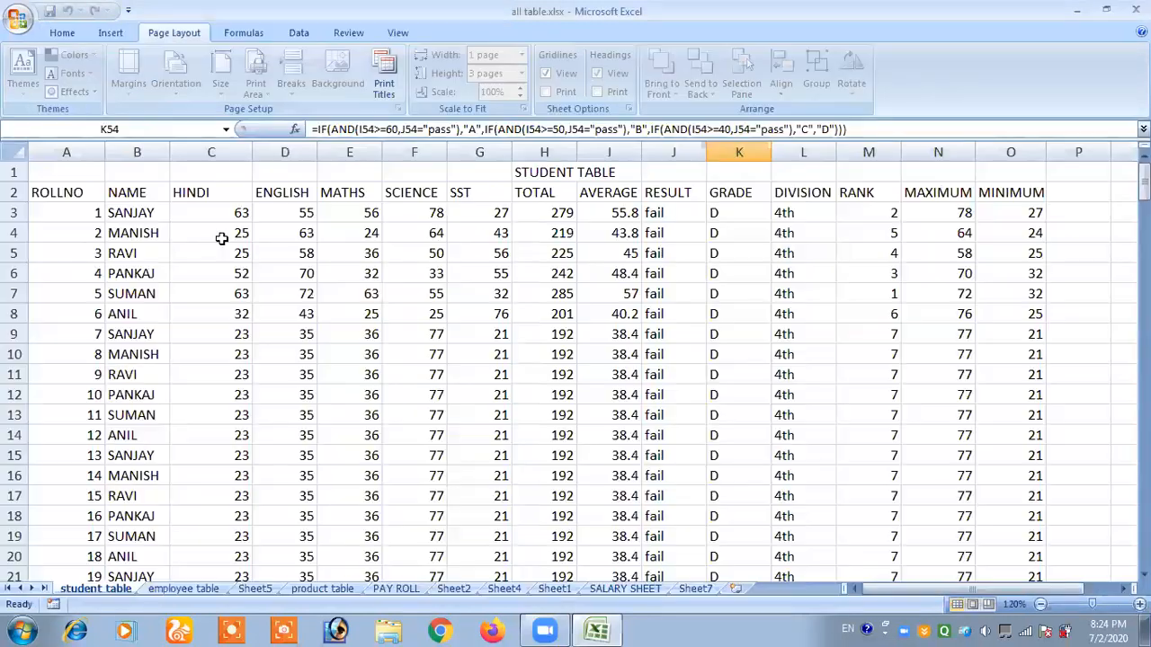
{"action": "left_click", "coordinate": [376, 90]}
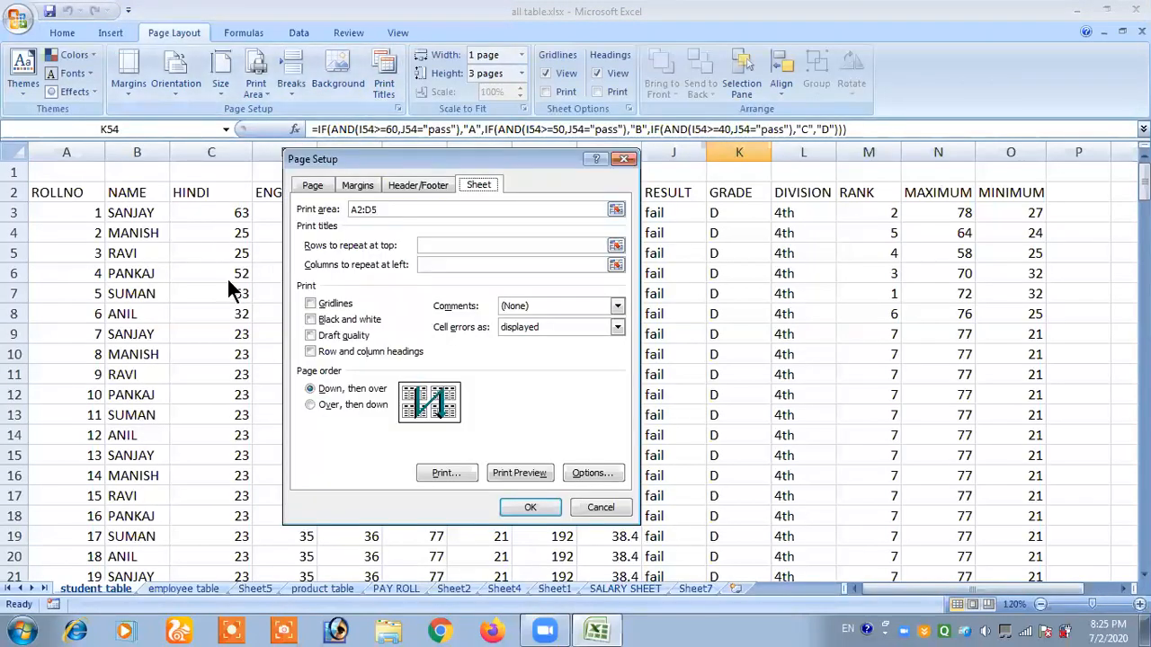
{"action": "left_click", "coordinate": [394, 210]}
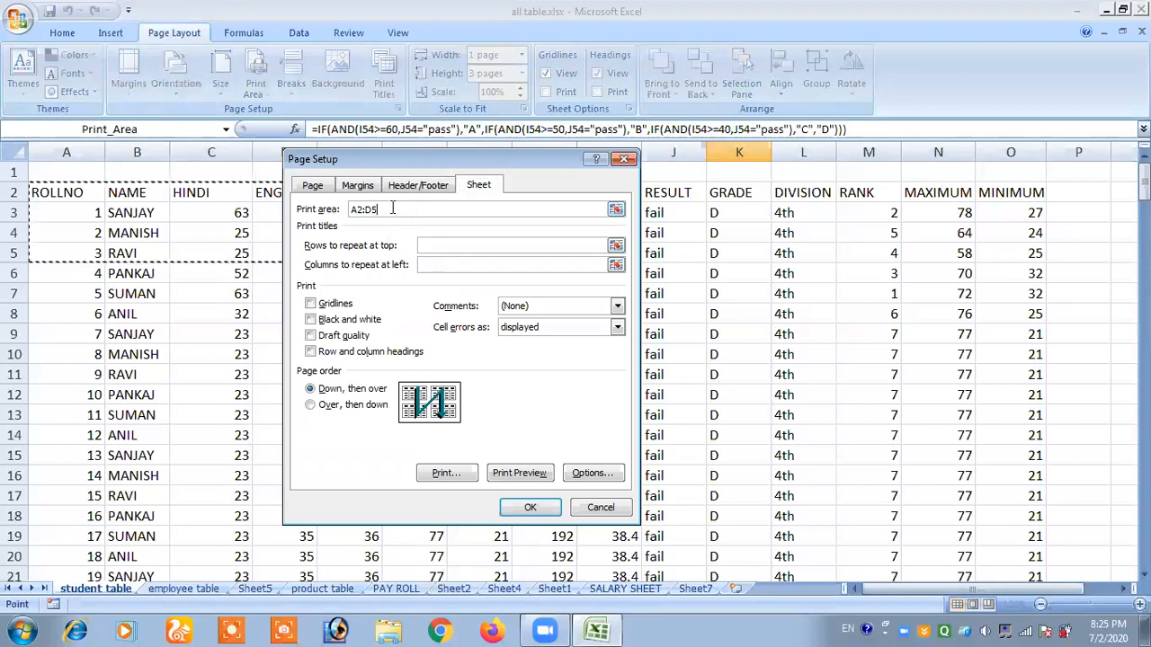
{"action": "type", "text": ","}
{"action": "left_click_drag", "start_coordinate": [72, 333], "coordinate": [278, 433]}
{"action": "left_click", "coordinate": [518, 470]}
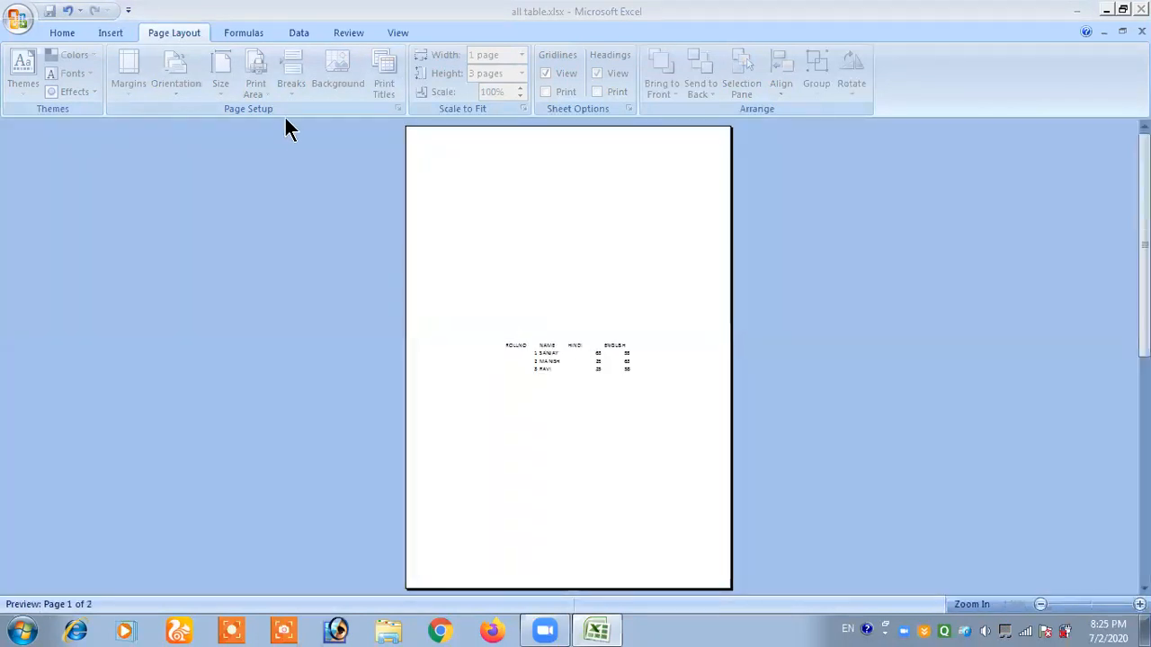
{"action": "left_click", "coordinate": [180, 54]}
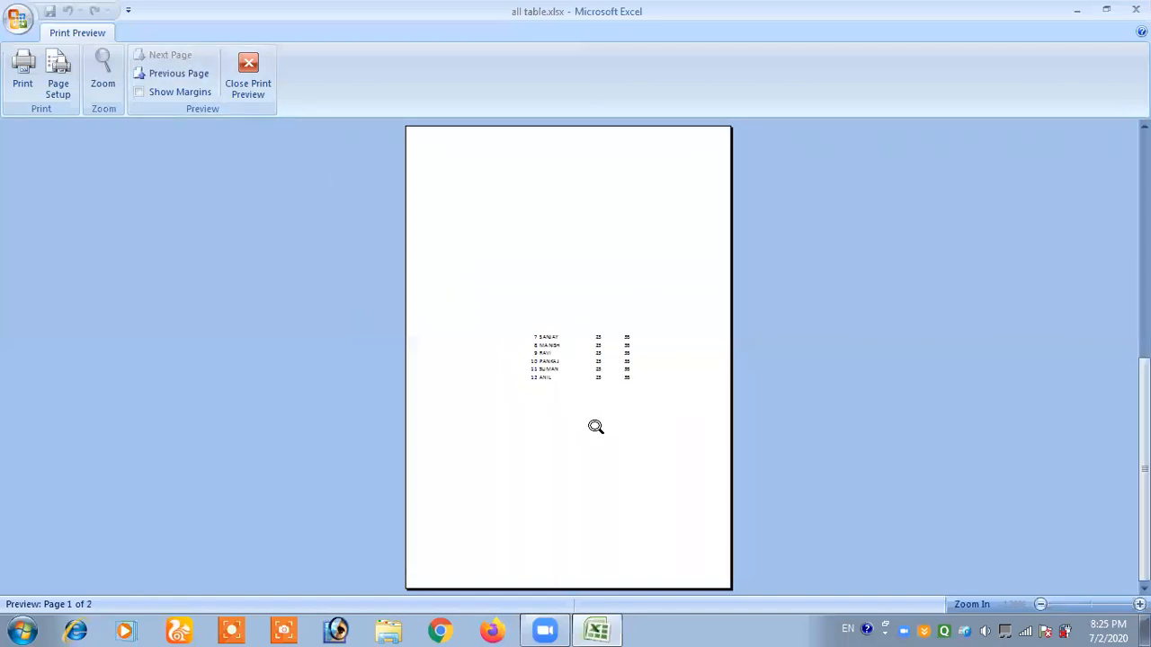
{"action": "left_click", "coordinate": [257, 81]}
Clear the print area and check the first two pages of the full student table in the print preview
{"action": "left_click", "coordinate": [384, 83]}
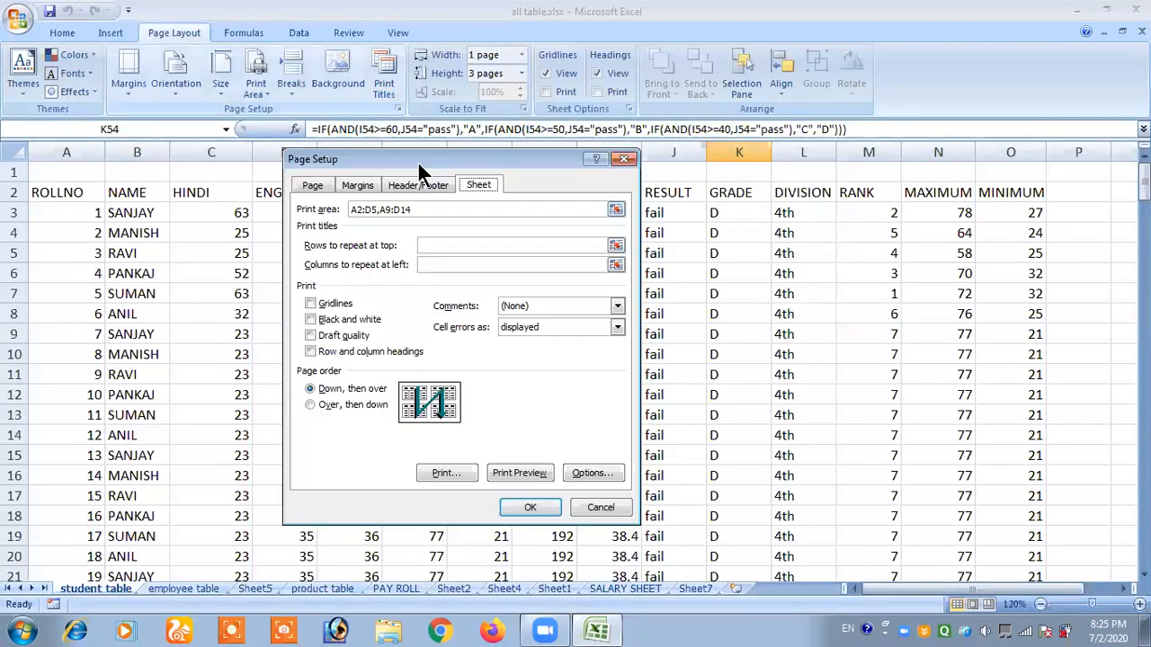
{"action": "left_click", "coordinate": [429, 209]}
{"action": "key", "text": "Delete"}
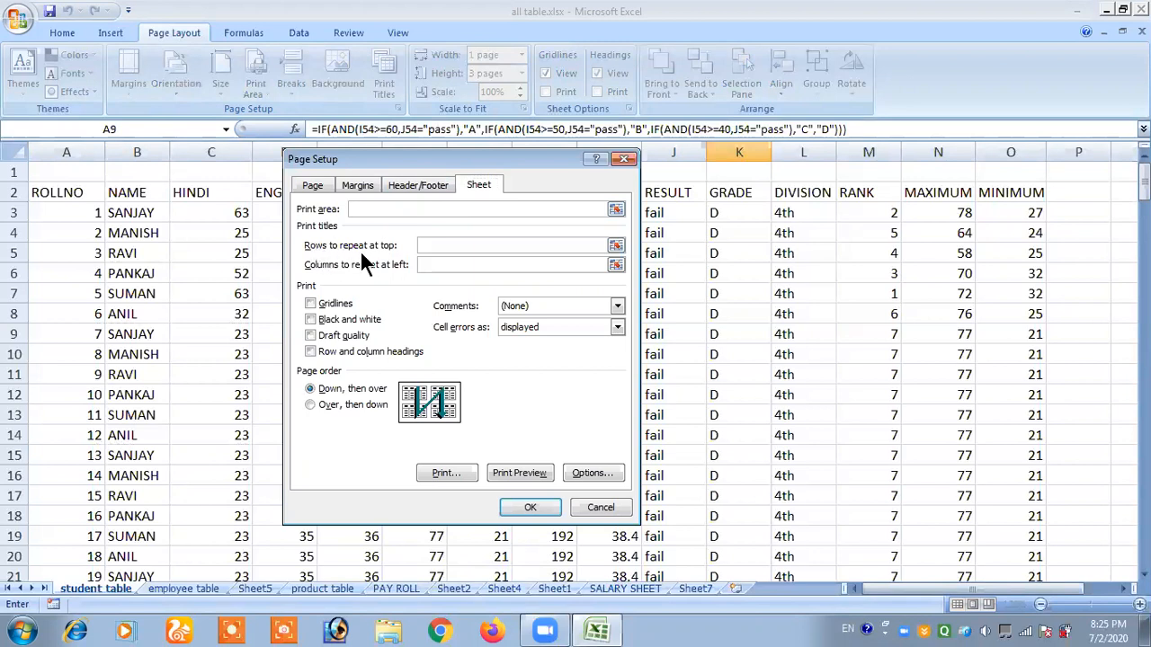
{"action": "left_click", "coordinate": [530, 507]}
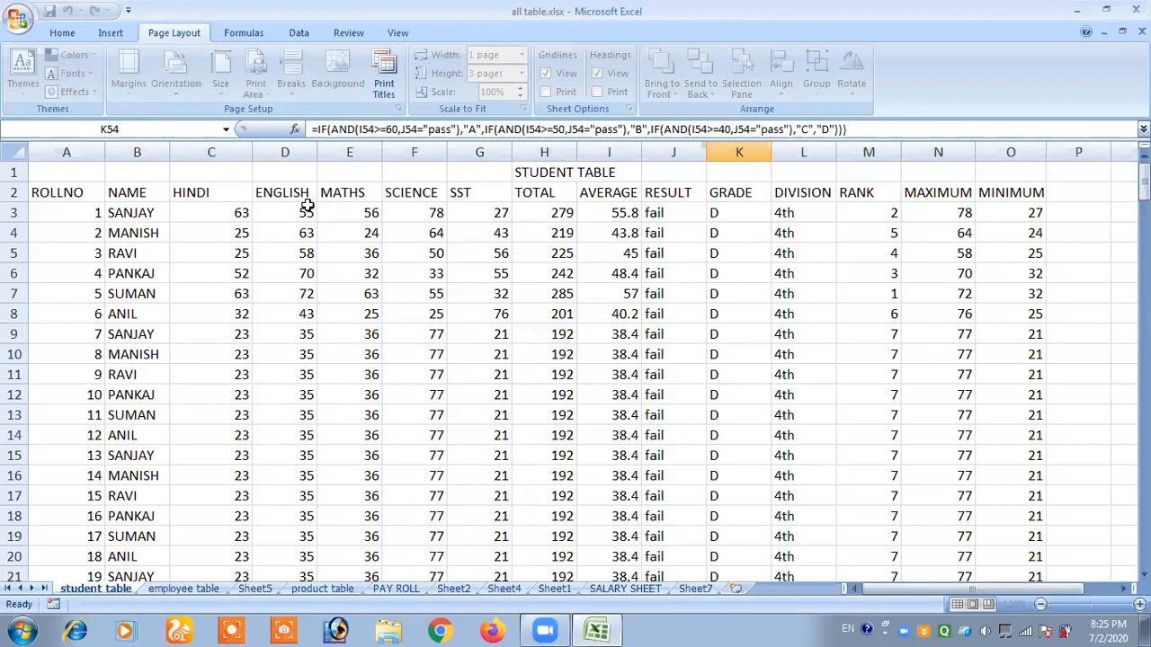
{"action": "key", "text": "ctrl+F2"}
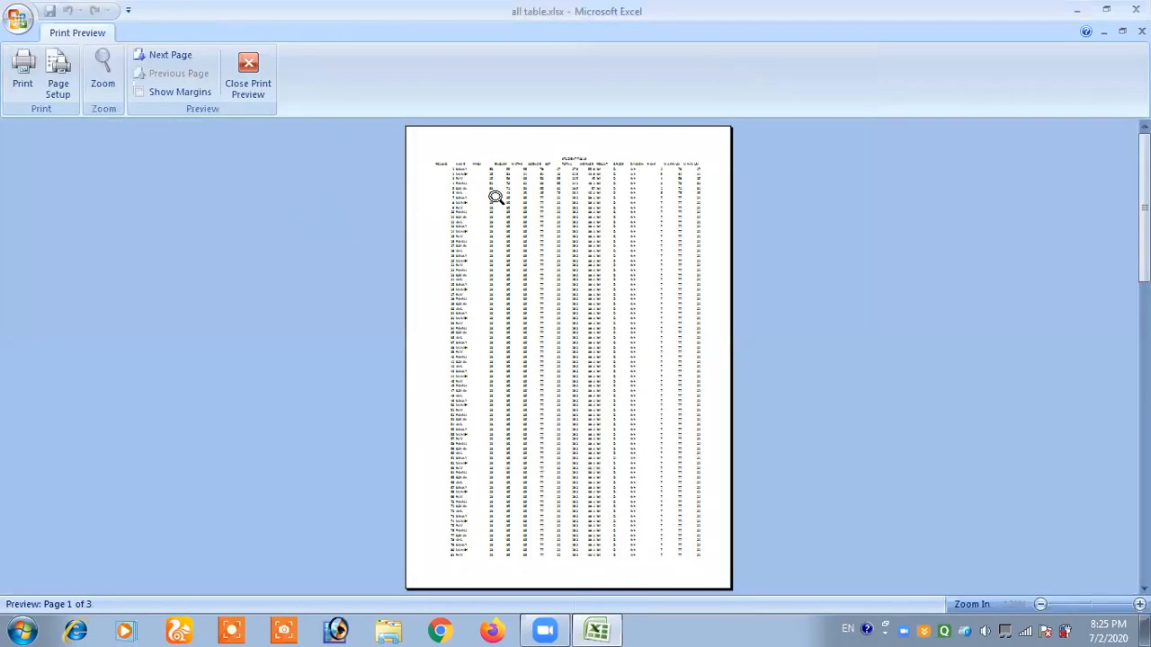
{"action": "left_click", "coordinate": [549, 157]}
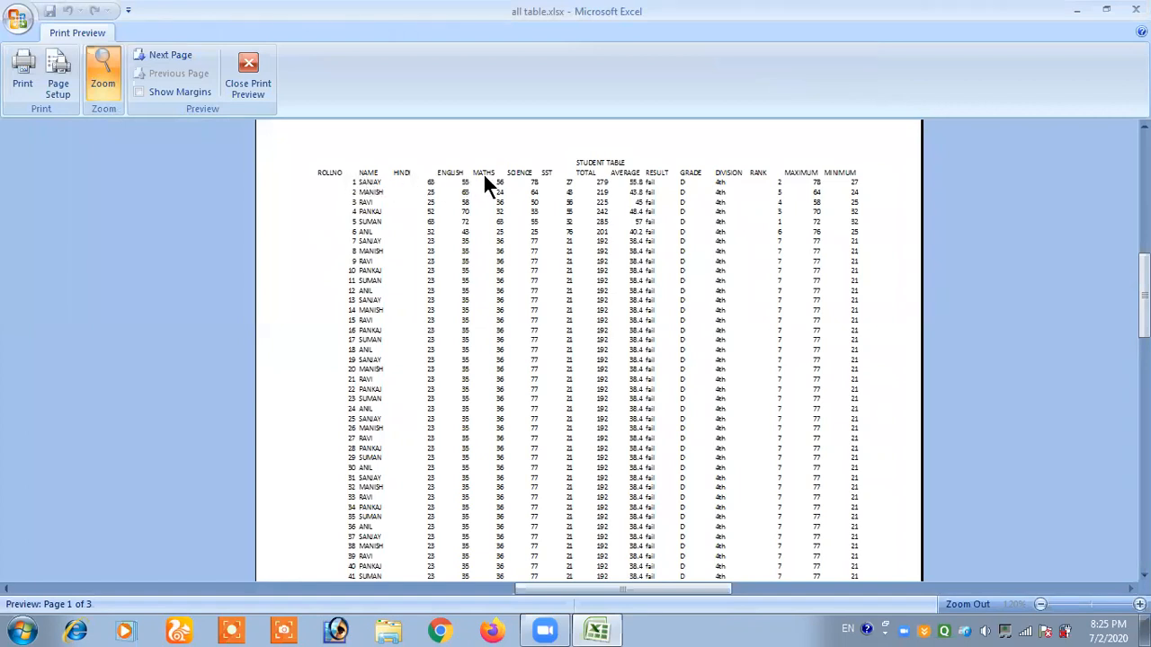
{"action": "left_click", "coordinate": [168, 55]}
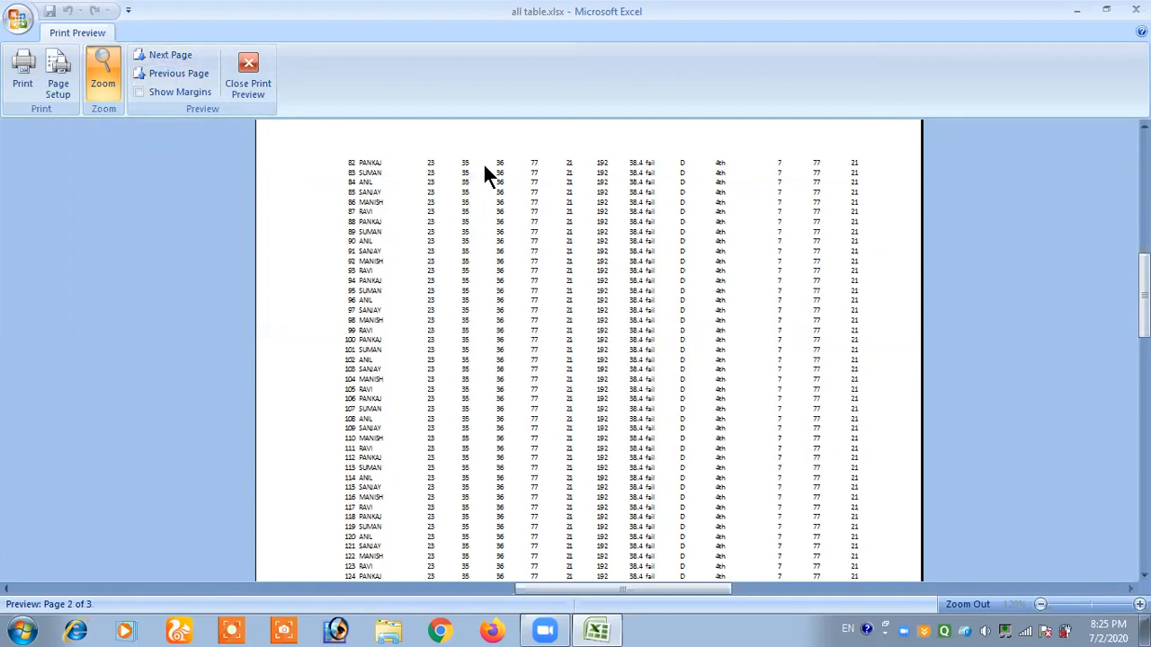
{"action": "left_click", "coordinate": [191, 75]}
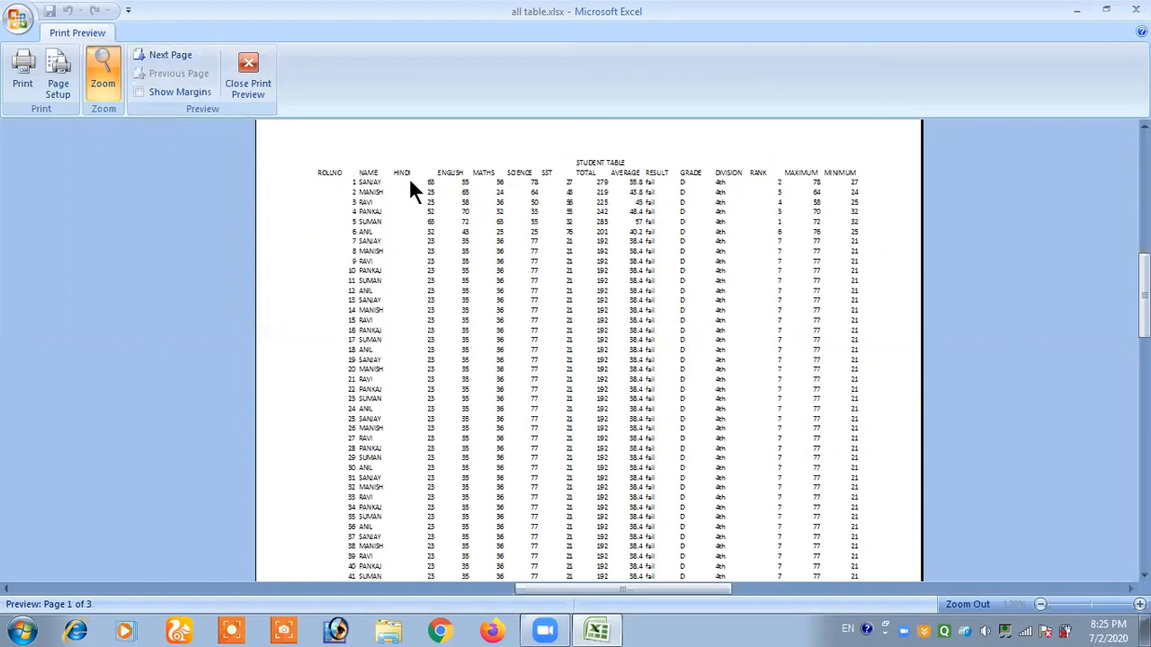
{"action": "left_click", "coordinate": [251, 83]}
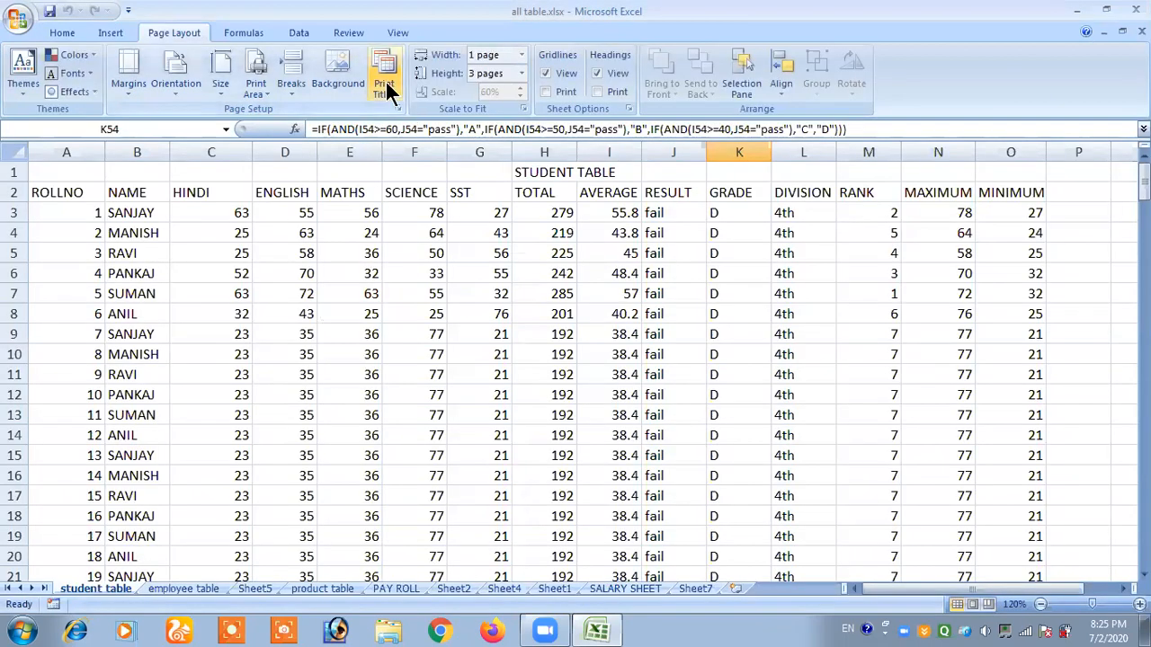
Fill the header row from ROLLNO to MINIMUM with yellow
{"action": "left_click_drag", "start_coordinate": [58, 193], "coordinate": [1014, 187]}
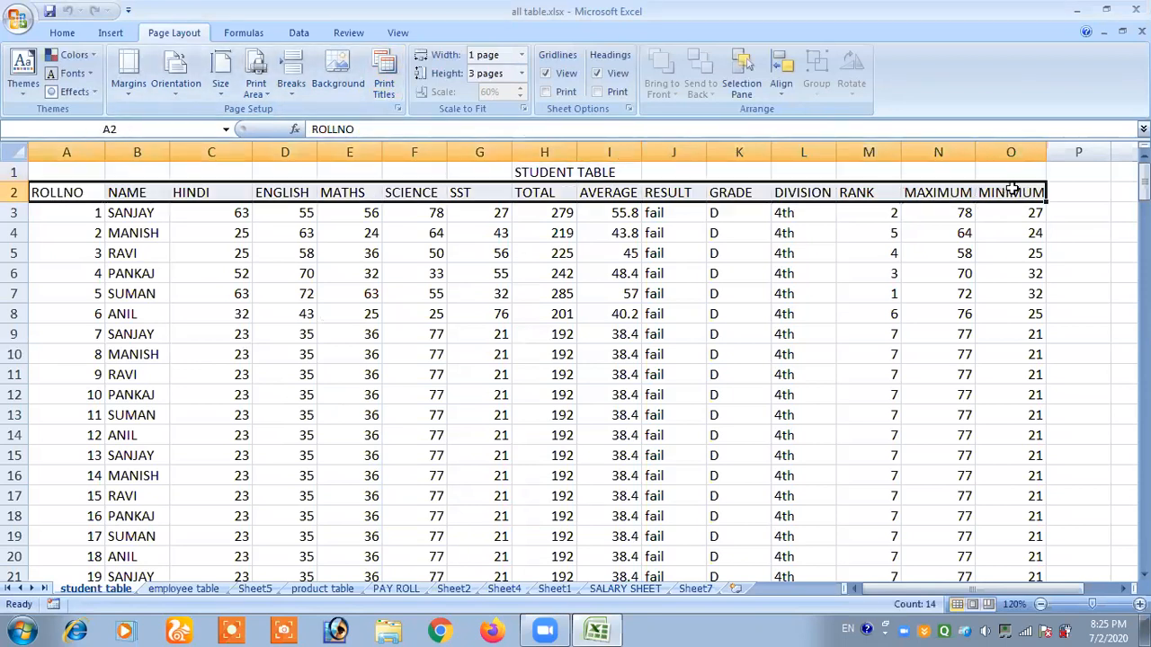
{"action": "left_click", "coordinate": [61, 33]}
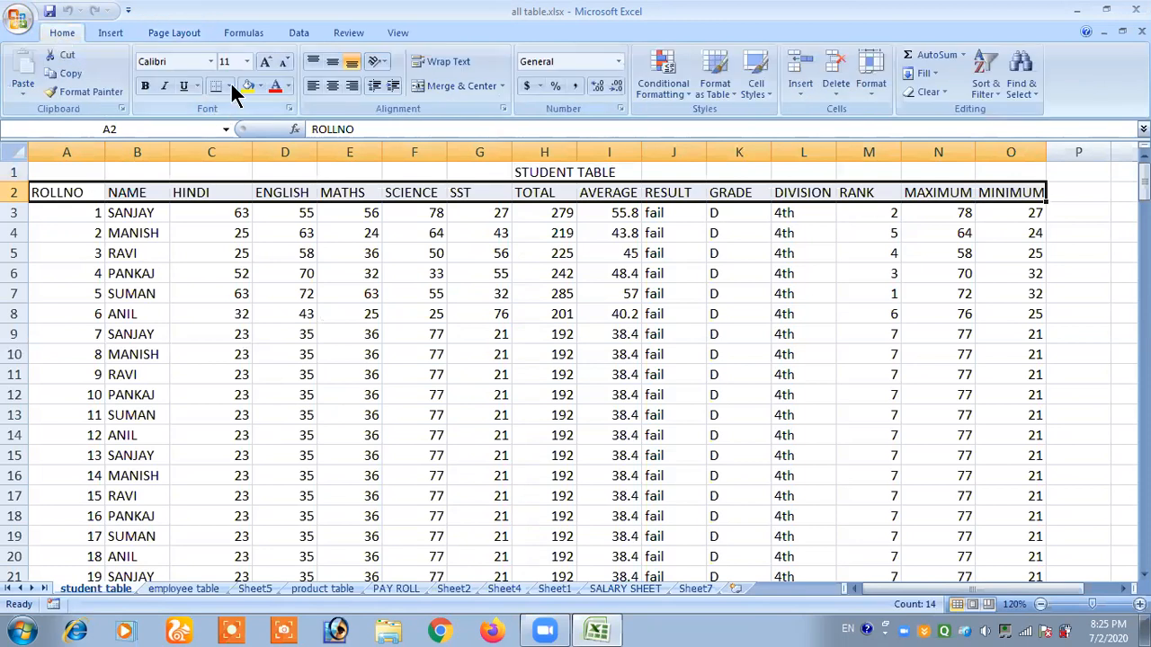
{"action": "left_click", "coordinate": [245, 85]}
{"action": "left_click", "coordinate": [241, 233]}
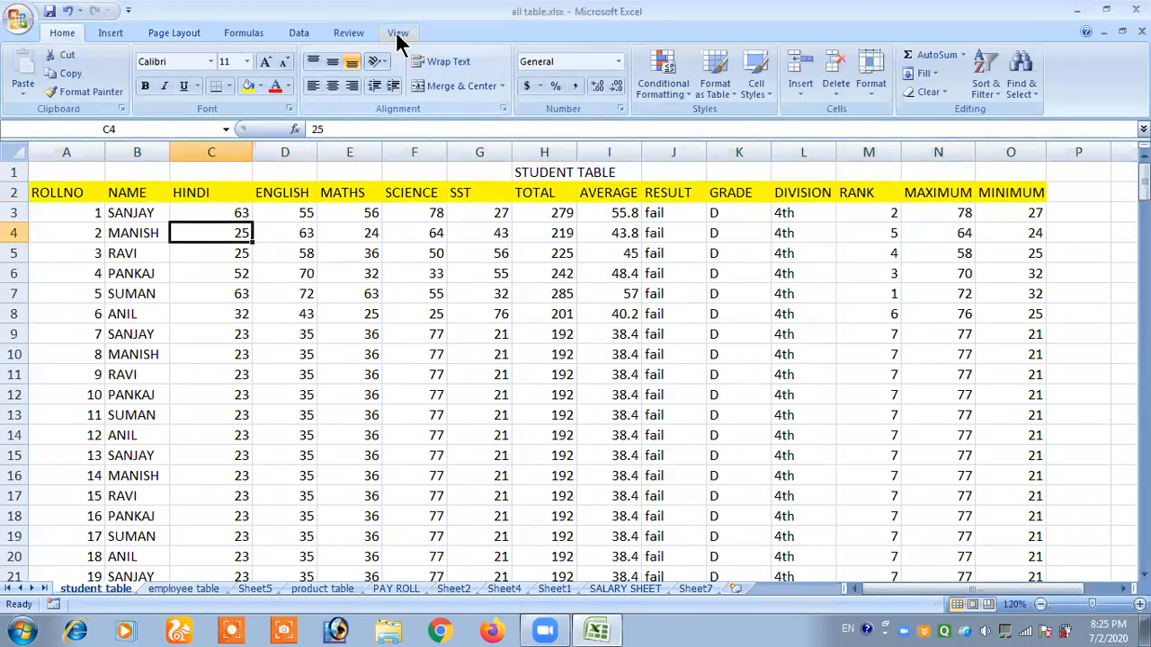
Set rows $1:$2 to repeat at the top of every printed page and check all pages in the print preview
{"action": "left_click", "coordinate": [191, 30]}
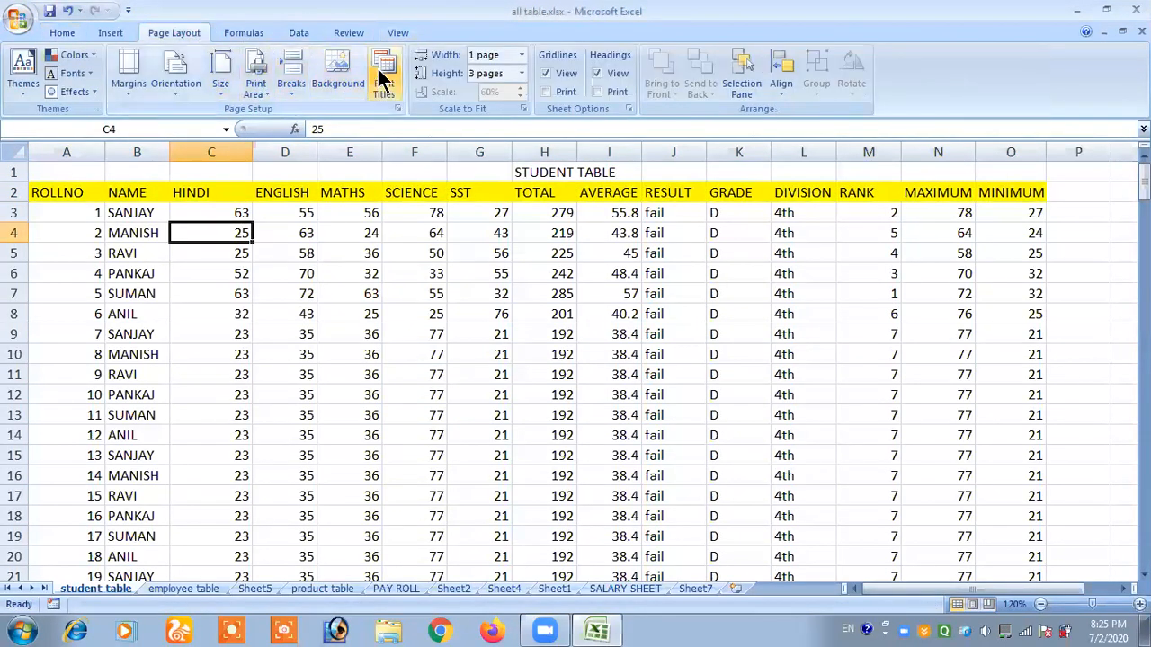
{"action": "left_click", "coordinate": [382, 79]}
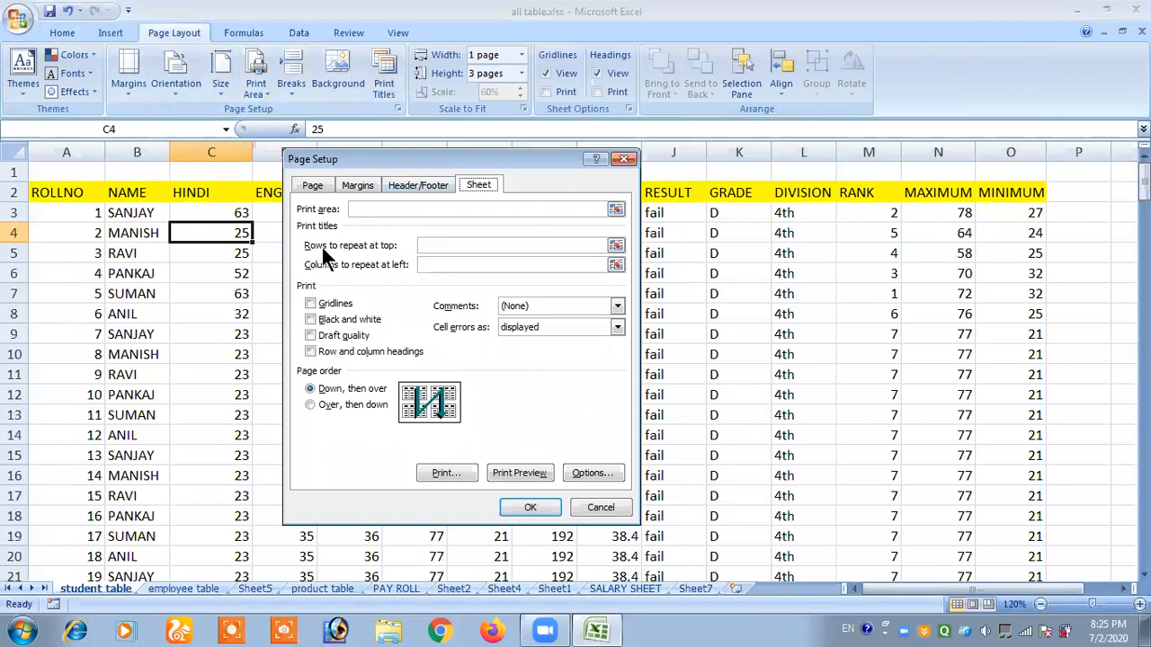
{"action": "left_click", "coordinate": [450, 244]}
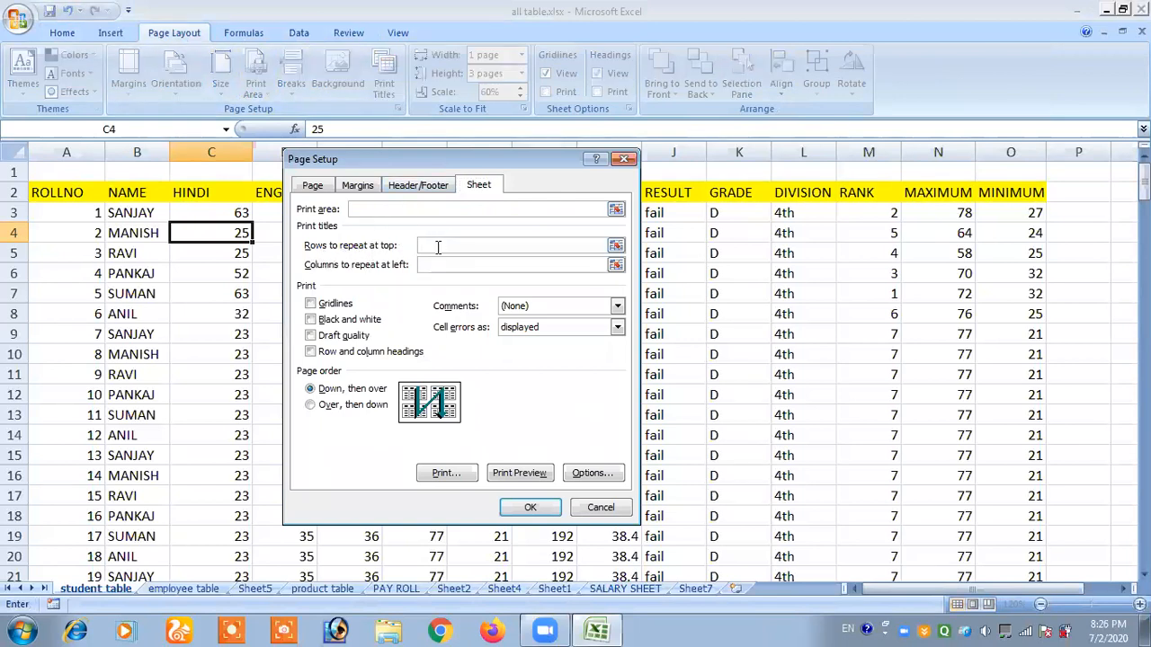
{"action": "left_click", "coordinate": [81, 193]}
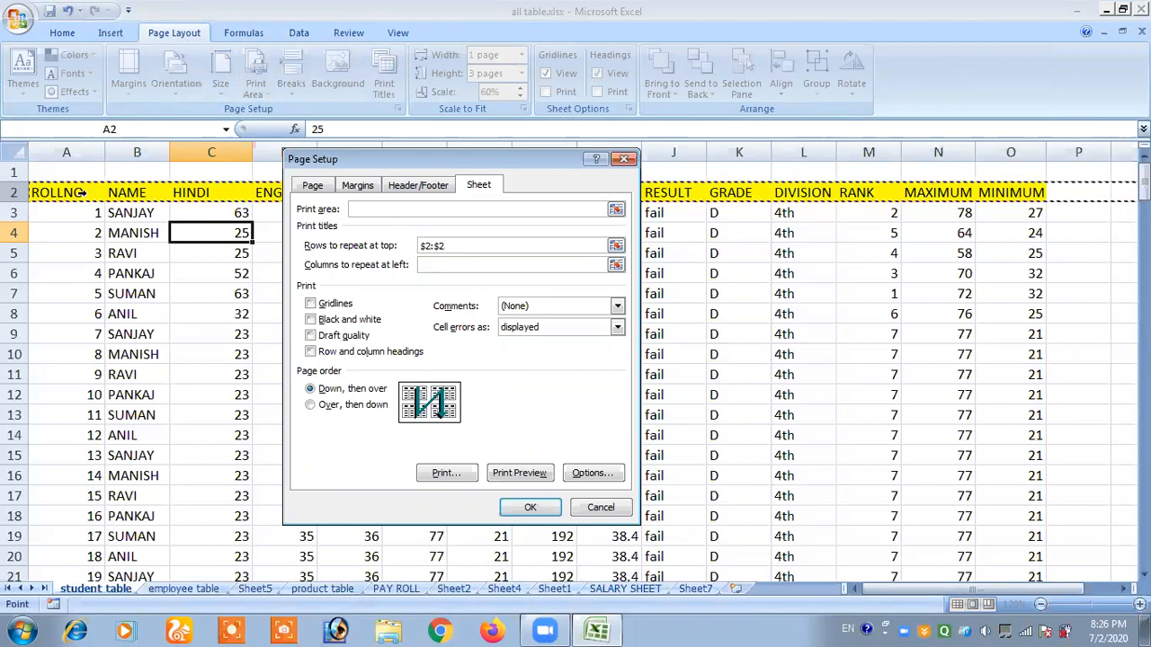
{"action": "left_click_drag", "start_coordinate": [81, 172], "coordinate": [81, 192]}
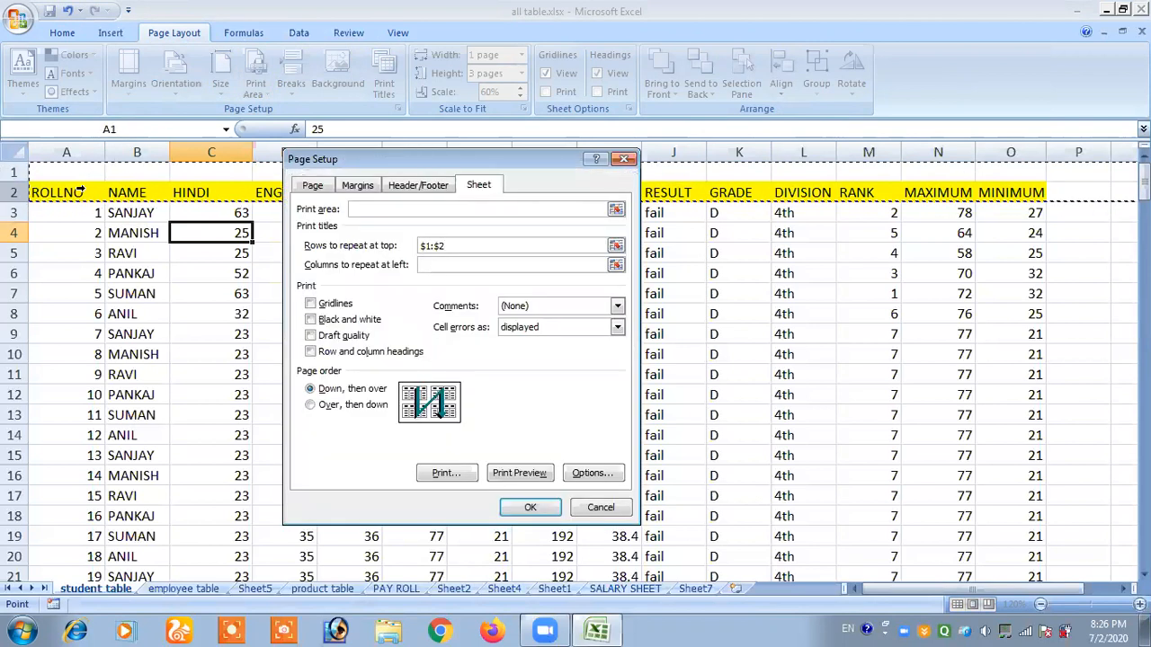
{"action": "left_click", "coordinate": [529, 472]}
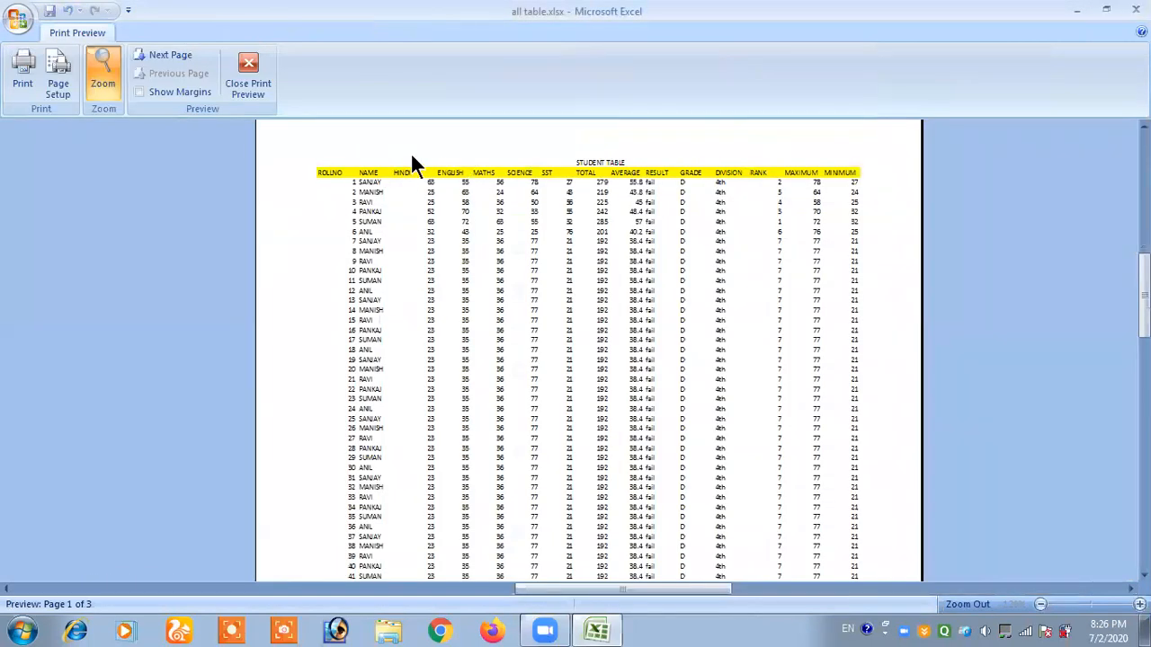
{"action": "left_click", "coordinate": [177, 54]}
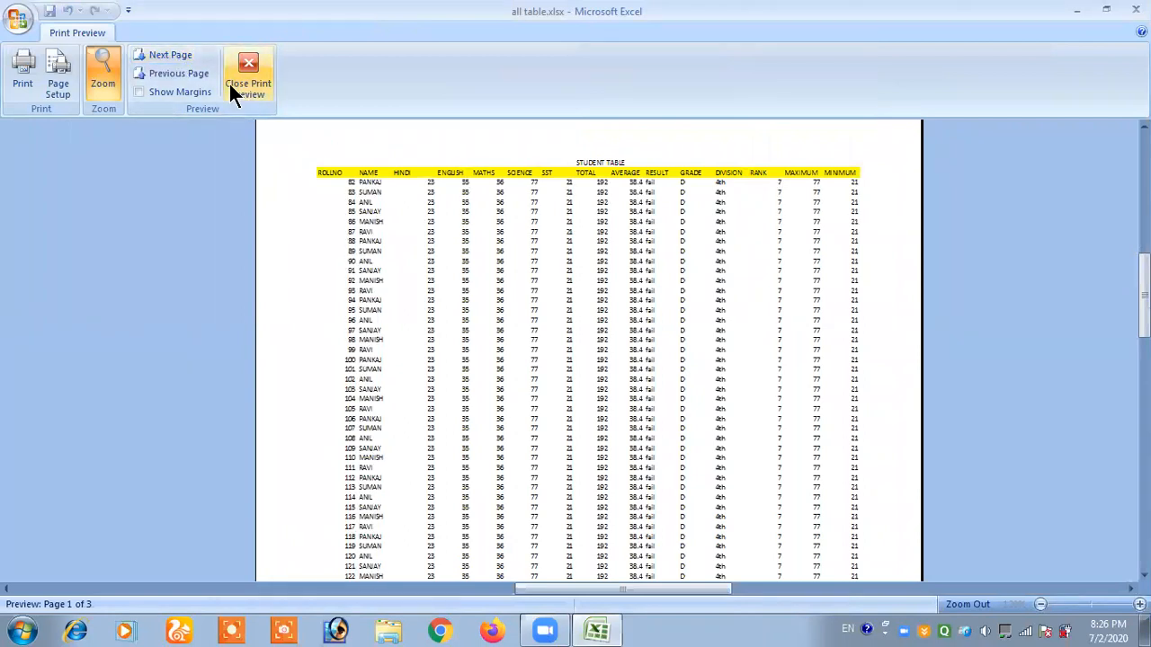
{"action": "left_click", "coordinate": [175, 54]}
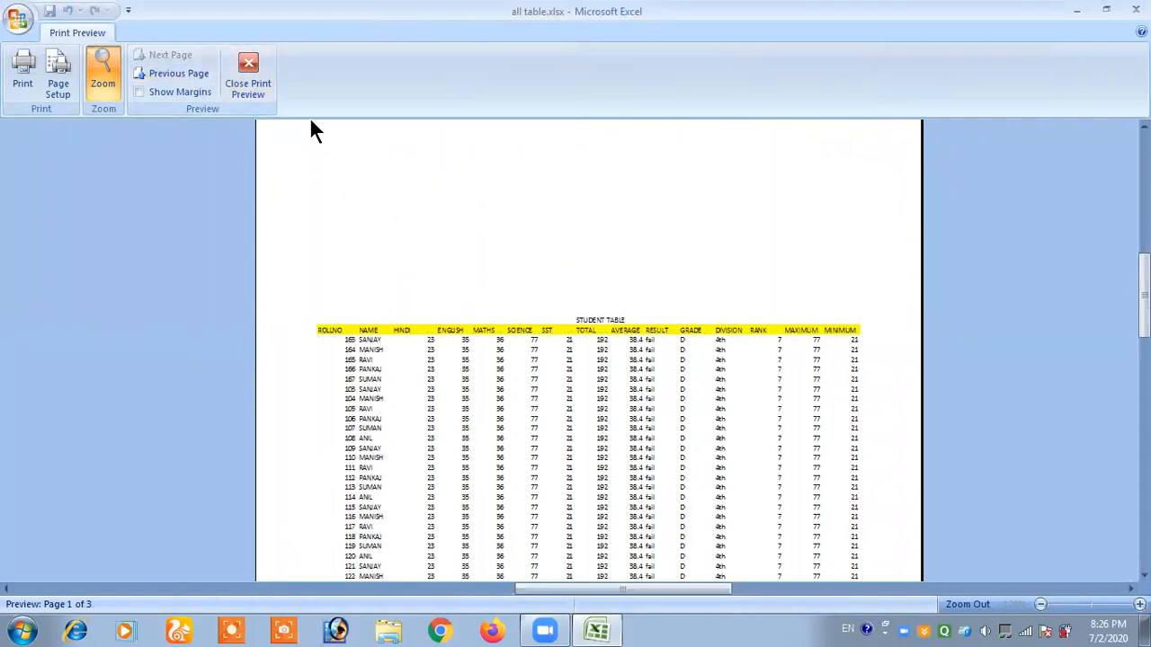
{"action": "left_click", "coordinate": [248, 72]}
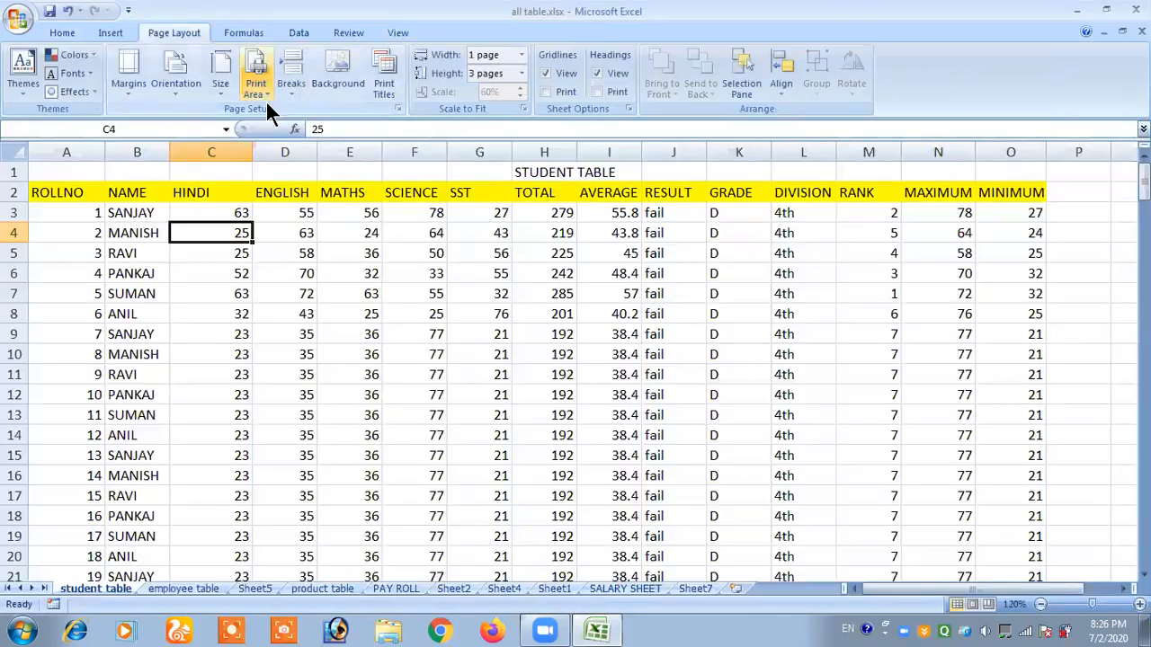
Review the worksheet's print title settings and leave them without making changes
{"action": "left_click", "coordinate": [379, 88]}
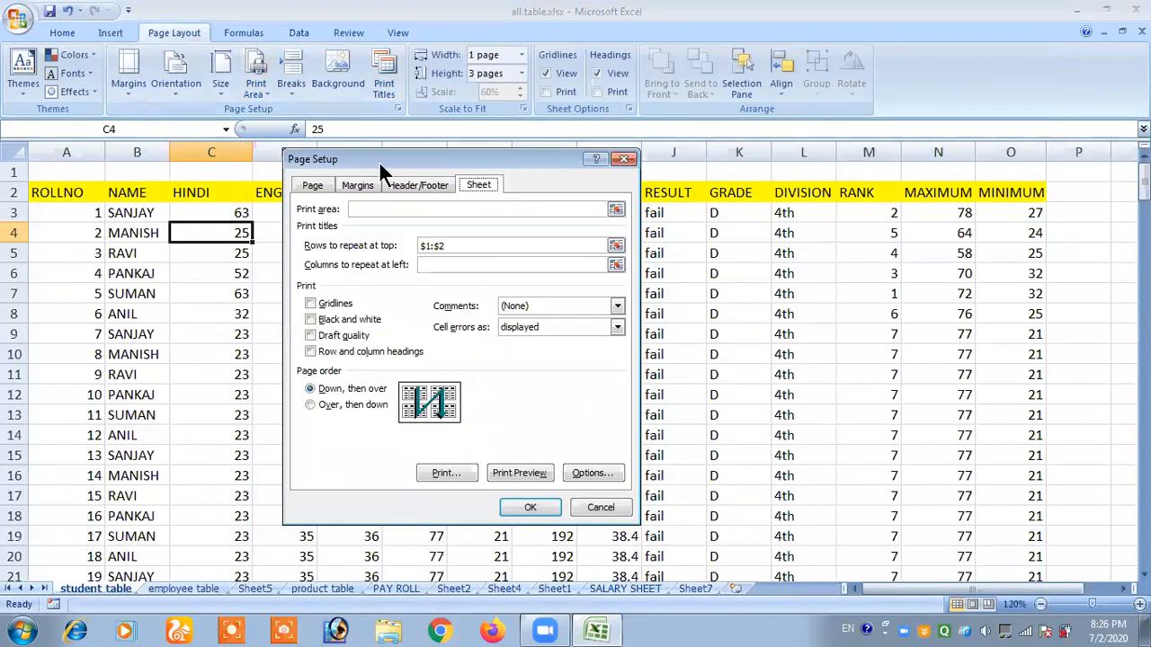
{"action": "left_click_drag", "start_coordinate": [378, 161], "coordinate": [437, 113]}
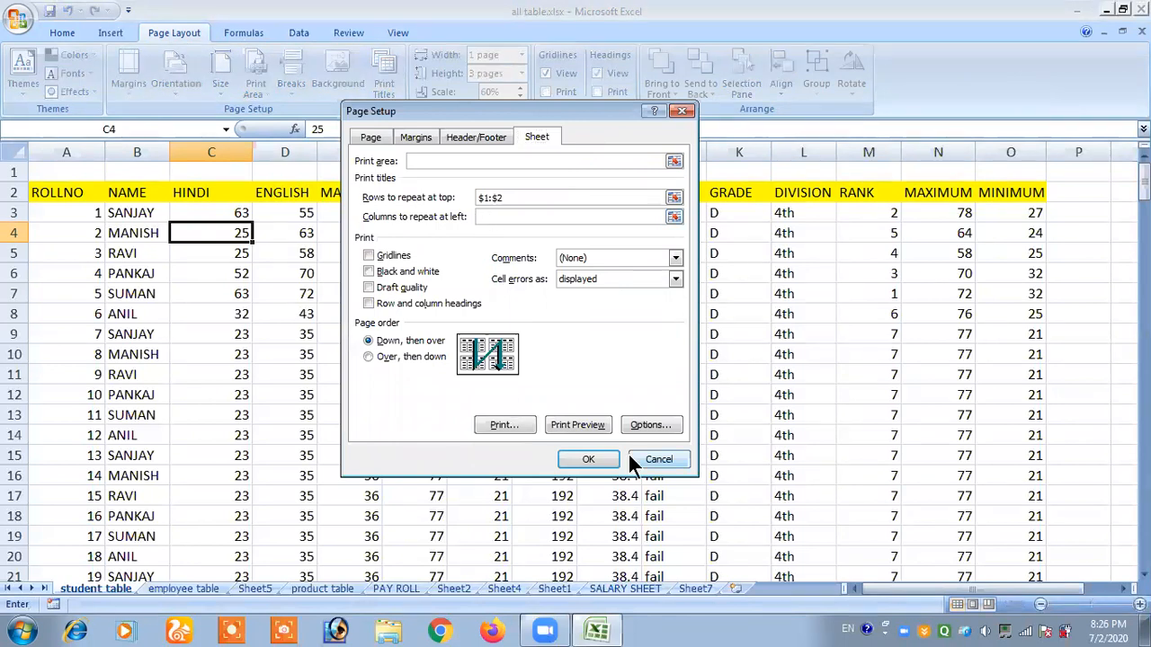
{"action": "left_click", "coordinate": [651, 461]}
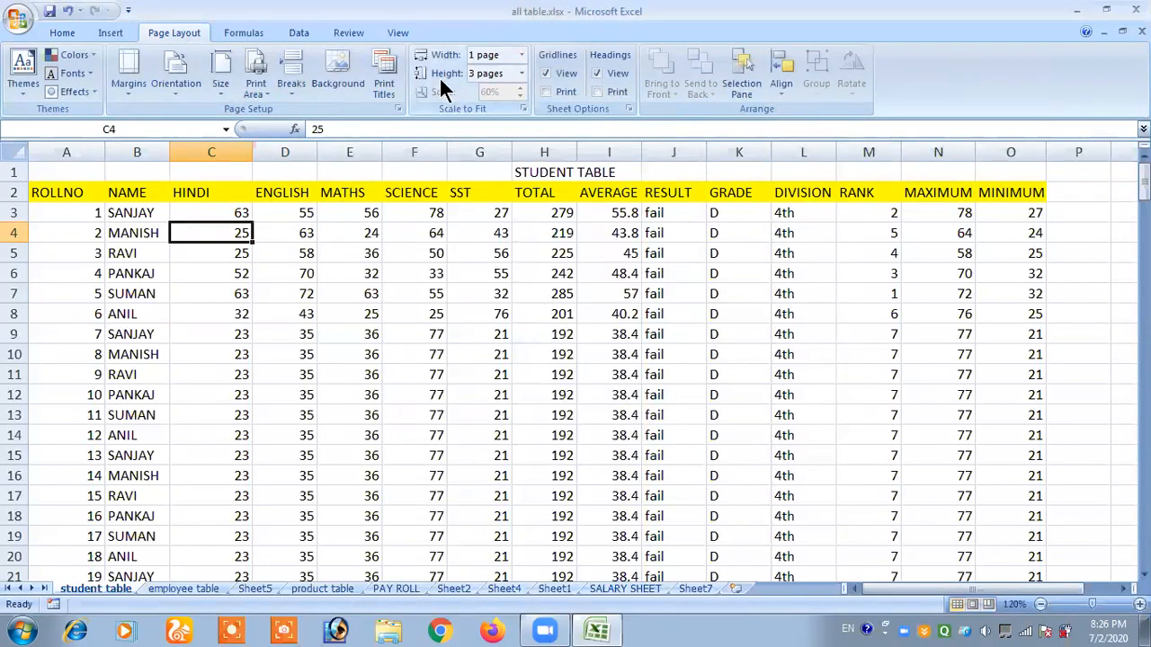
Set both the width and the height of the print scaling to Automatic
{"action": "left_click", "coordinate": [518, 54]}
{"action": "left_click", "coordinate": [511, 70]}
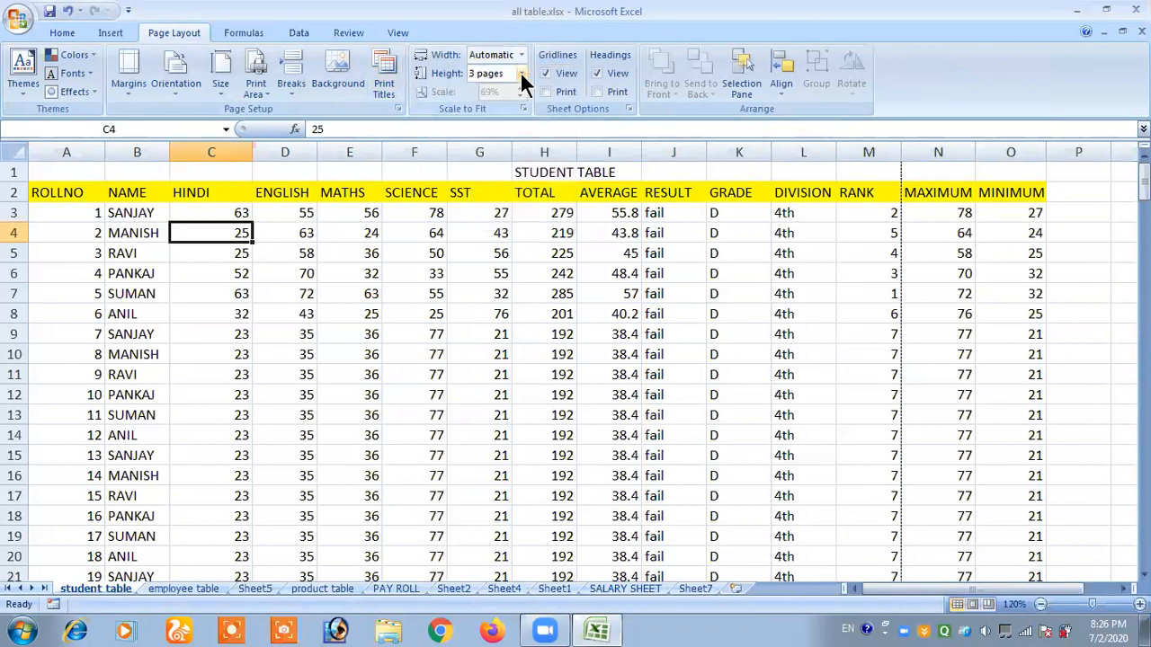
{"action": "left_click", "coordinate": [520, 73]}
{"action": "left_click", "coordinate": [501, 93]}
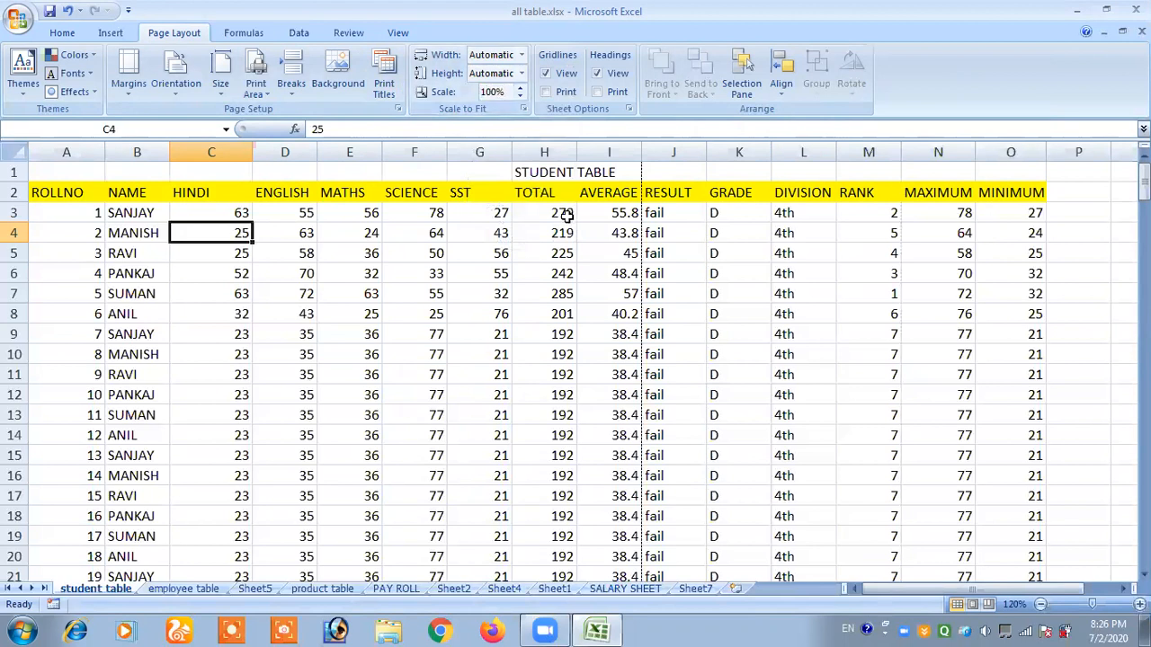
Compare the columns on either side of the page break between AVERAGE and RESULT
{"action": "left_click_drag", "start_coordinate": [52, 170], "coordinate": [611, 264]}
{"action": "left_click_drag", "start_coordinate": [658, 175], "coordinate": [1003, 289]}
{"action": "left_click", "coordinate": [1004, 290]}
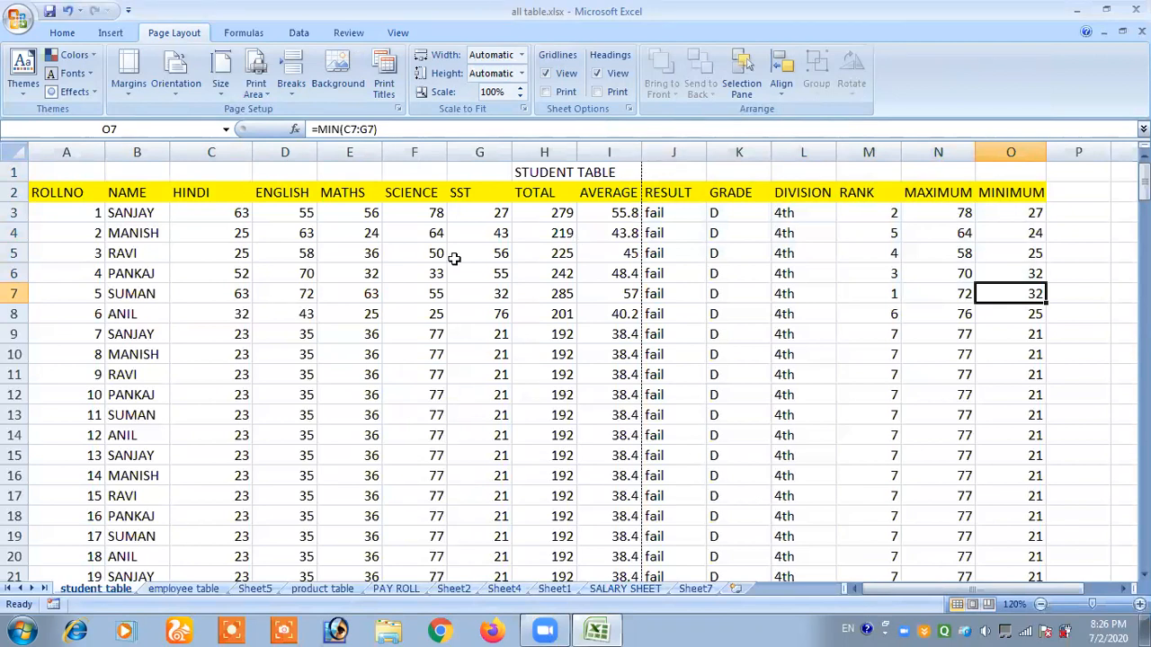
Examine the header row on the print preview page that starts with the RESULT column
{"action": "key", "text": "ctrl+F2"}
{"action": "left_click", "coordinate": [563, 180]}
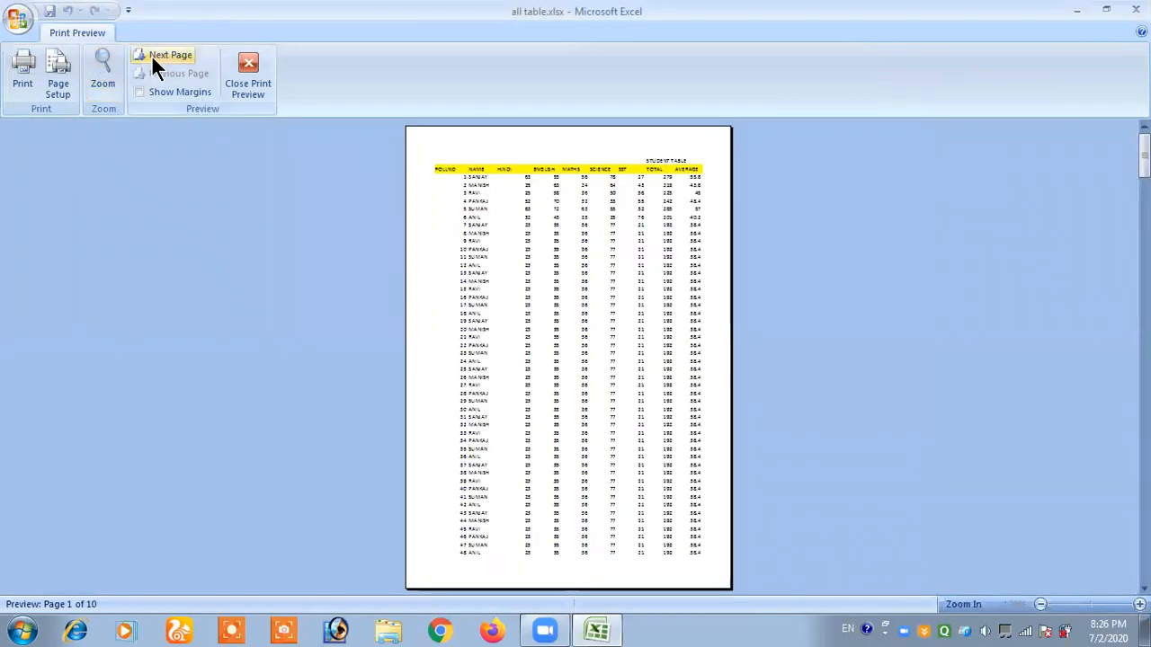
{"action": "left_click", "coordinate": [153, 55]}
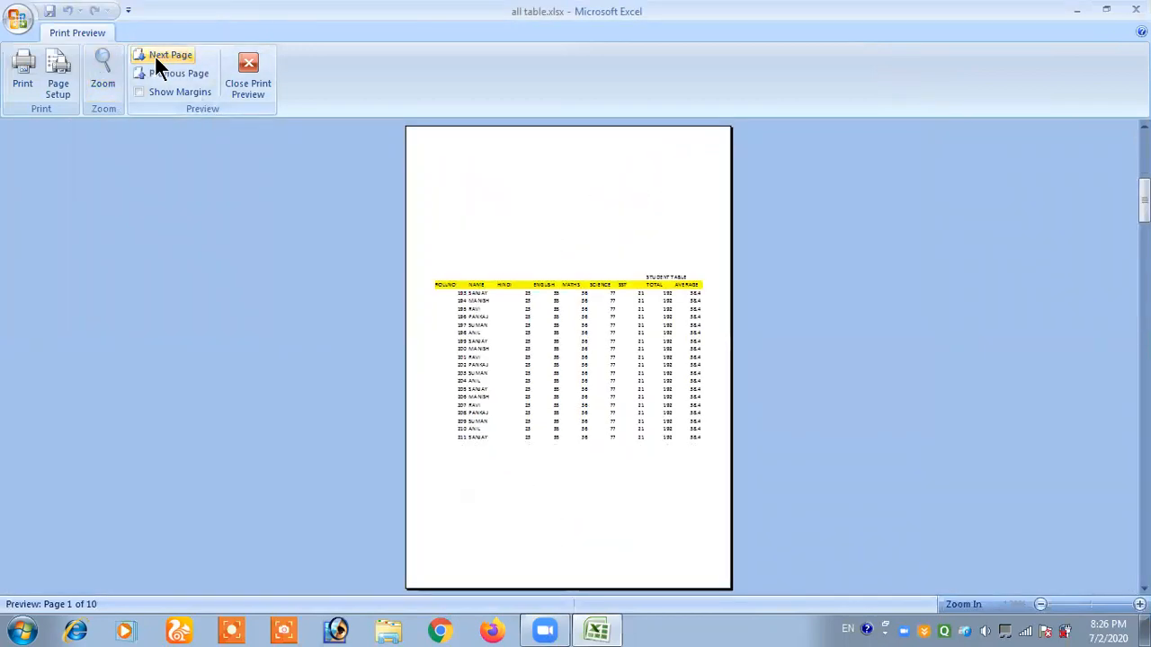
{"action": "left_click", "coordinate": [154, 55]}
{"action": "left_click", "coordinate": [465, 141]}
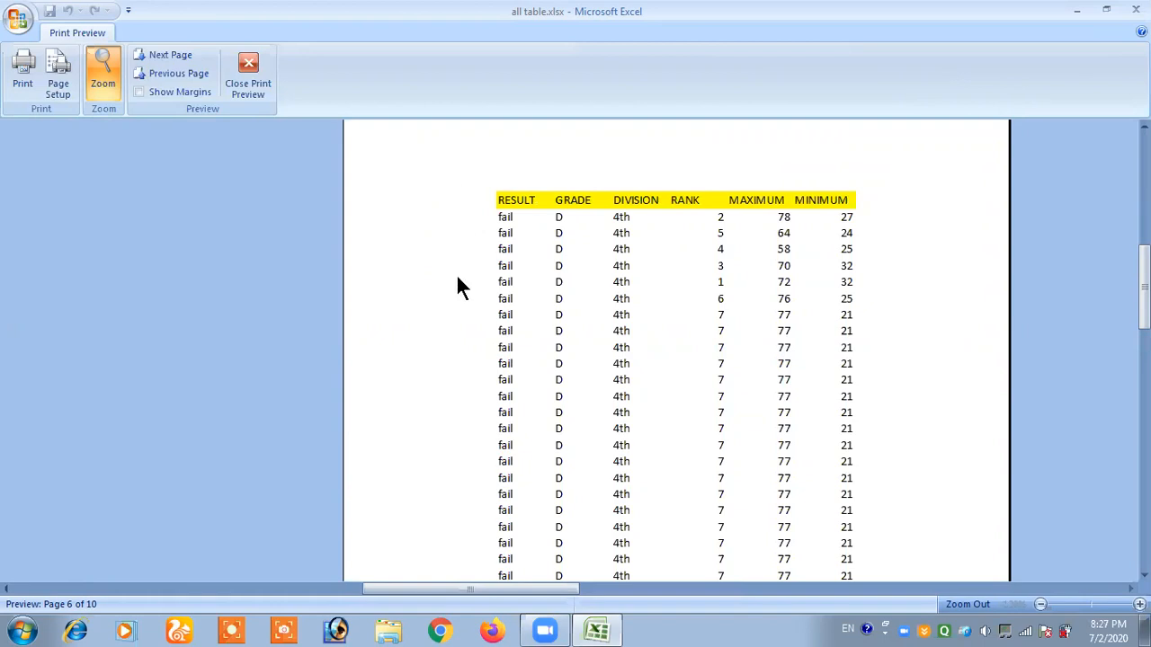
{"action": "left_click", "coordinate": [255, 81]}
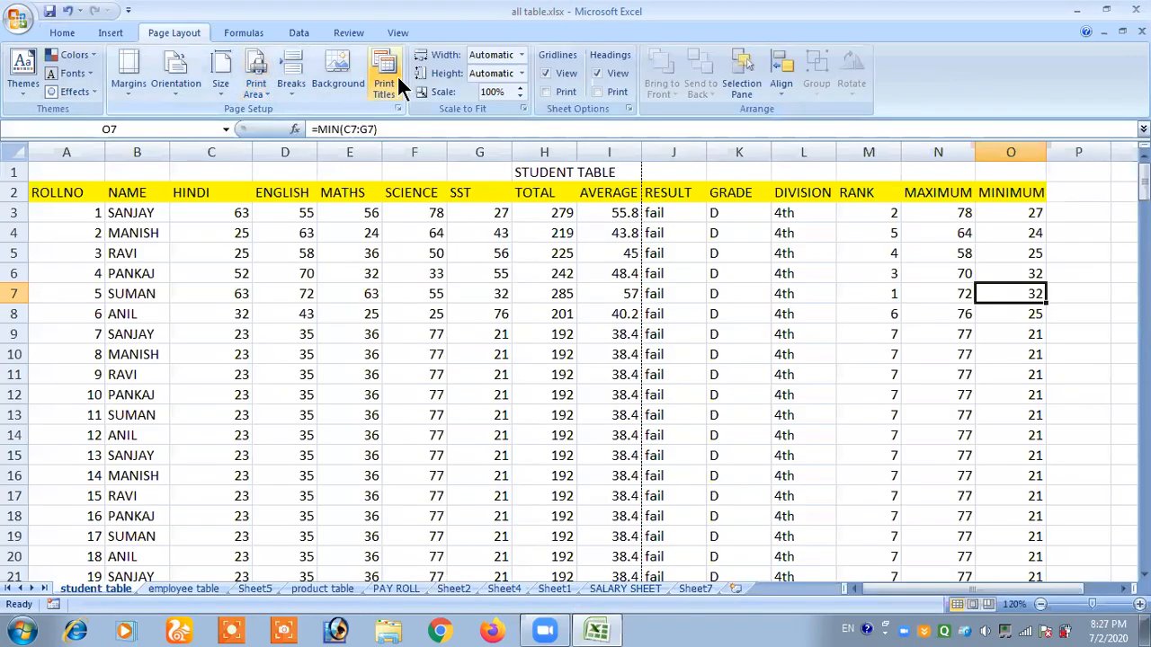
Set the NAME column, $B:$B, to repeat at the left of every printed page and preview the printout
{"action": "left_click", "coordinate": [396, 74]}
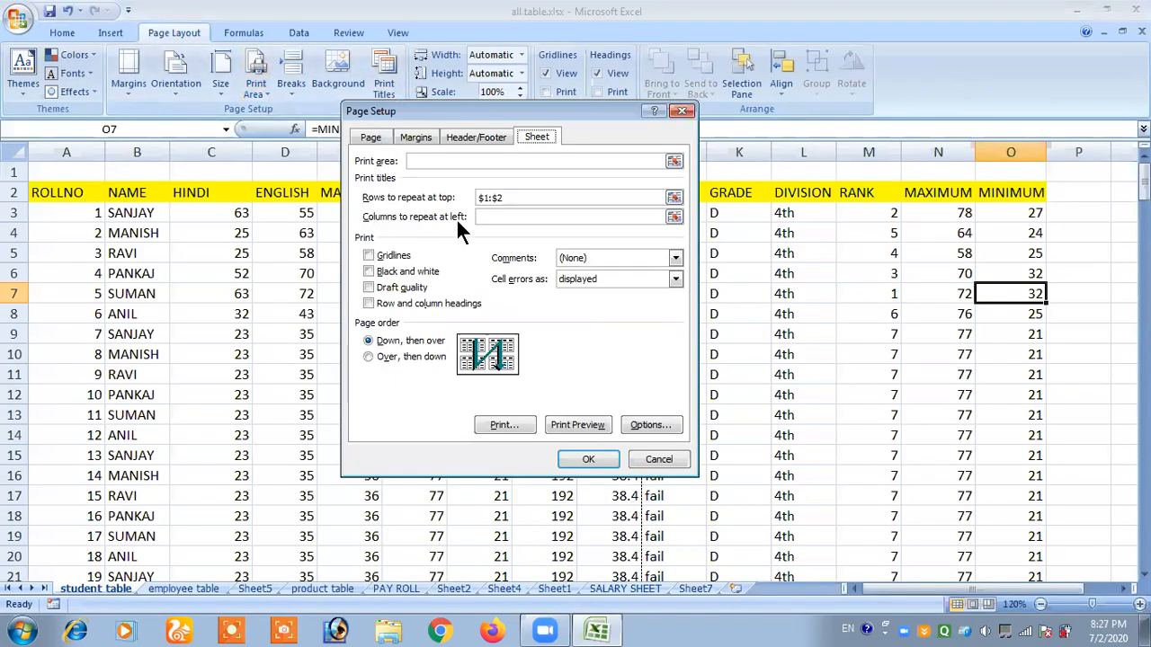
{"action": "left_click", "coordinate": [494, 216]}
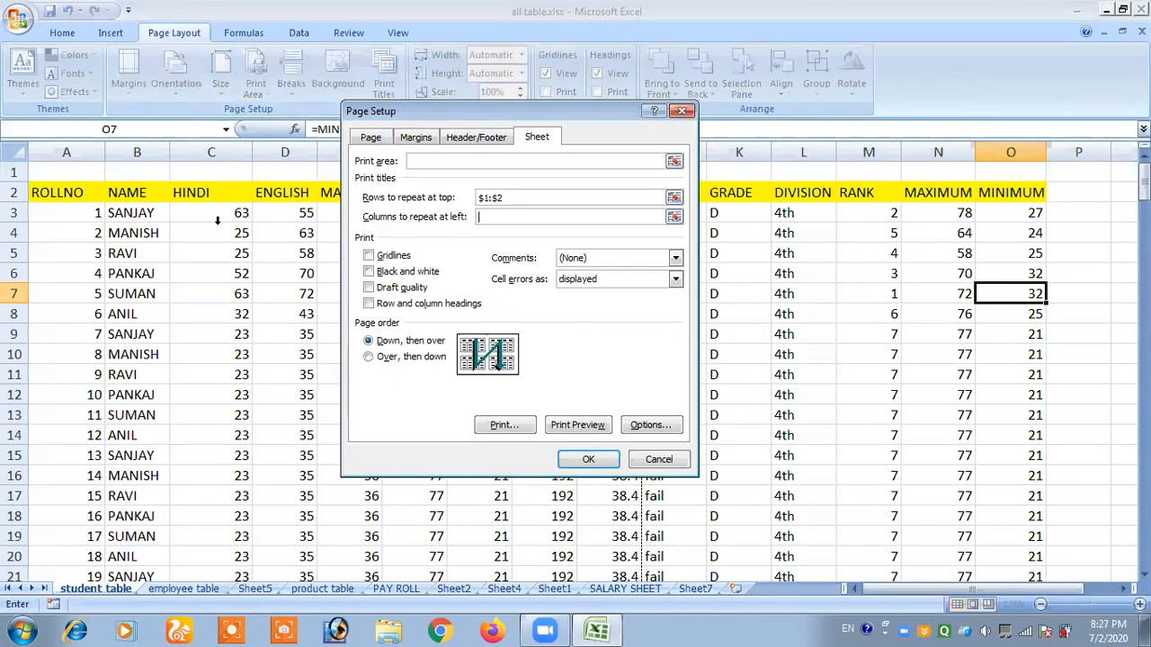
{"action": "left_click", "coordinate": [135, 192]}
{"action": "left_click", "coordinate": [143, 189]}
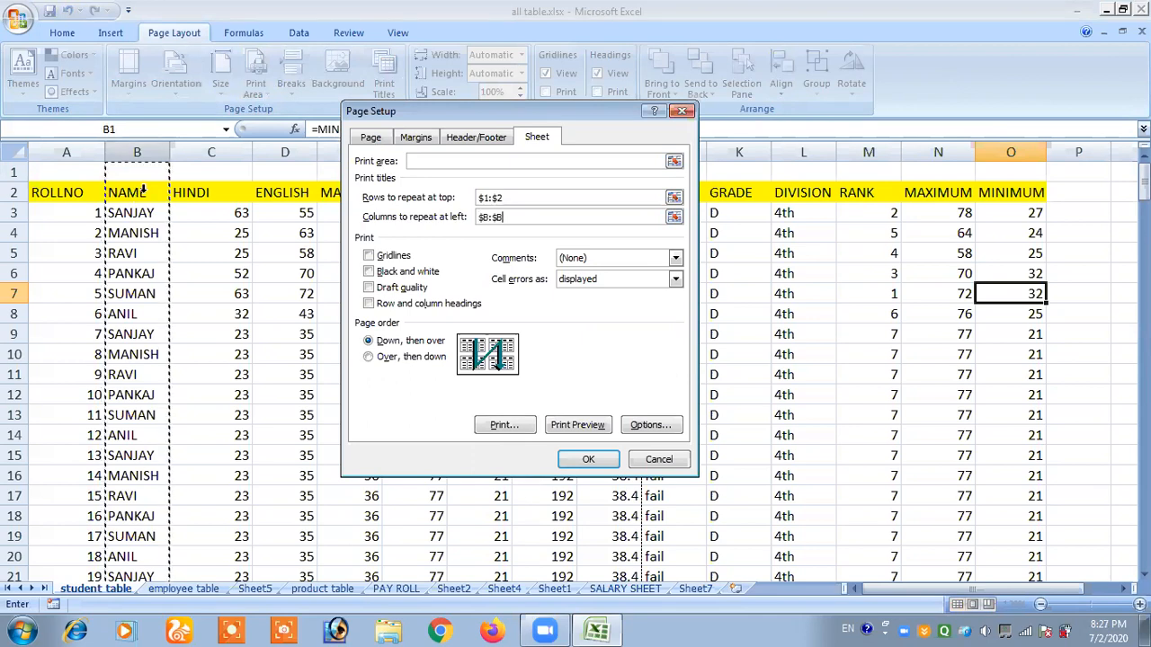
{"action": "left_click_drag", "start_coordinate": [93, 182], "coordinate": [129, 182]}
{"action": "left_click", "coordinate": [137, 186]}
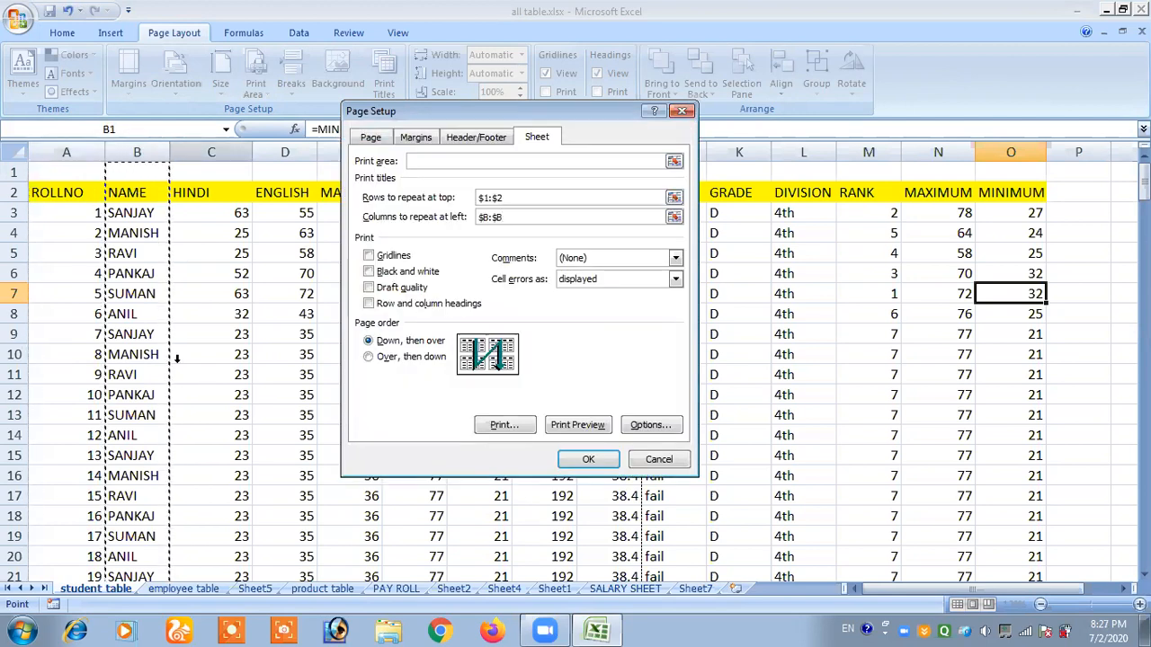
{"action": "left_click", "coordinate": [563, 423]}
Page through the print preview to check for the repeated NAME column beside RESULT, and close the preview
{"action": "left_click", "coordinate": [485, 200]}
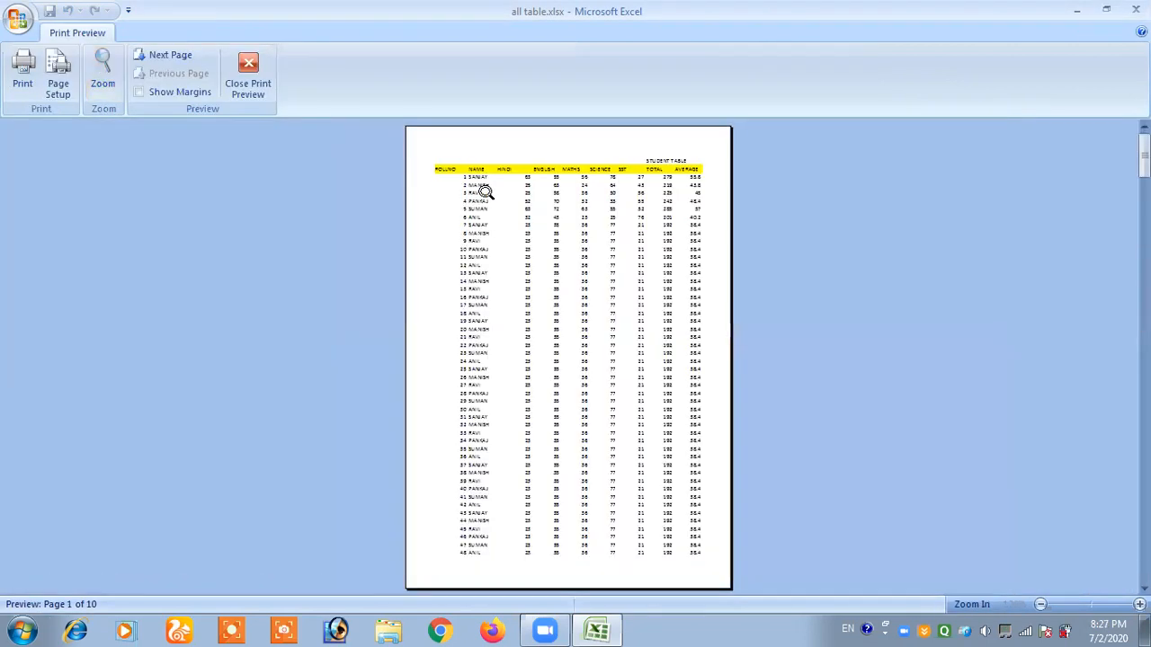
{"action": "left_click", "coordinate": [483, 190]}
{"action": "left_click", "coordinate": [170, 55]}
{"action": "left_click", "coordinate": [170, 55]}
{"action": "left_click", "coordinate": [170, 54]}
{"action": "left_click", "coordinate": [170, 55]}
{"action": "left_click", "coordinate": [180, 55]}
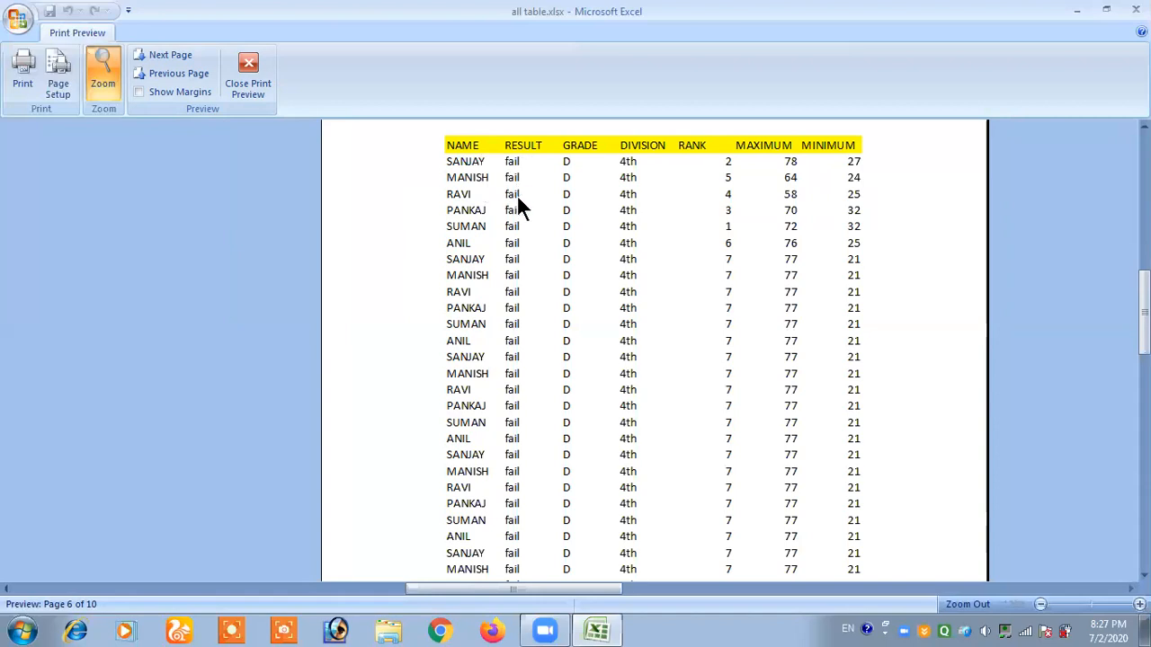
{"action": "left_click", "coordinate": [250, 85]}
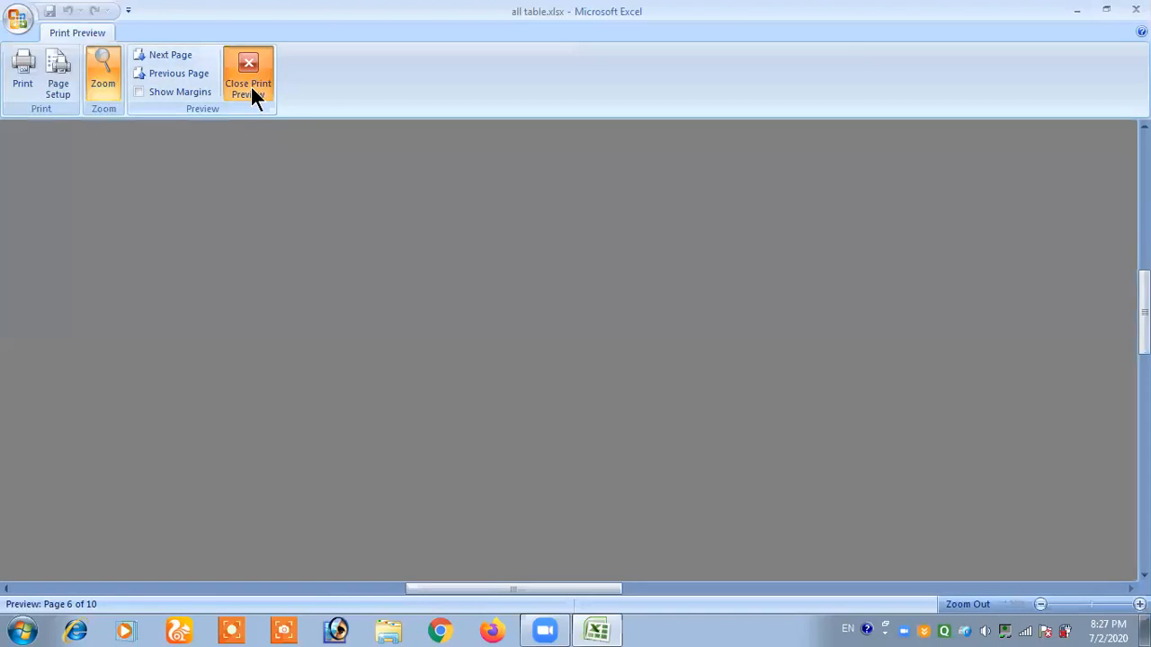
Clear both the repeated rows and the repeated columns from the print titles and check the first page in the print preview
{"action": "left_click", "coordinate": [385, 88]}
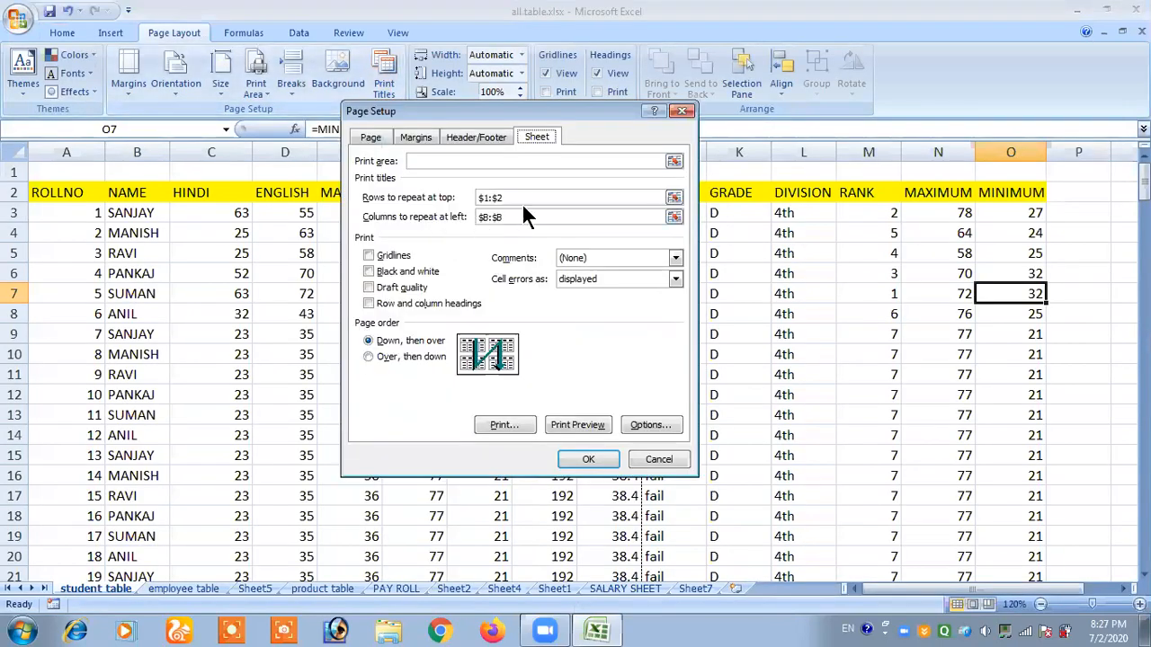
{"action": "left_click_drag", "start_coordinate": [504, 198], "coordinate": [441, 218]}
{"action": "key", "text": "BackSpace"}
{"action": "key", "text": "BackSpace"}
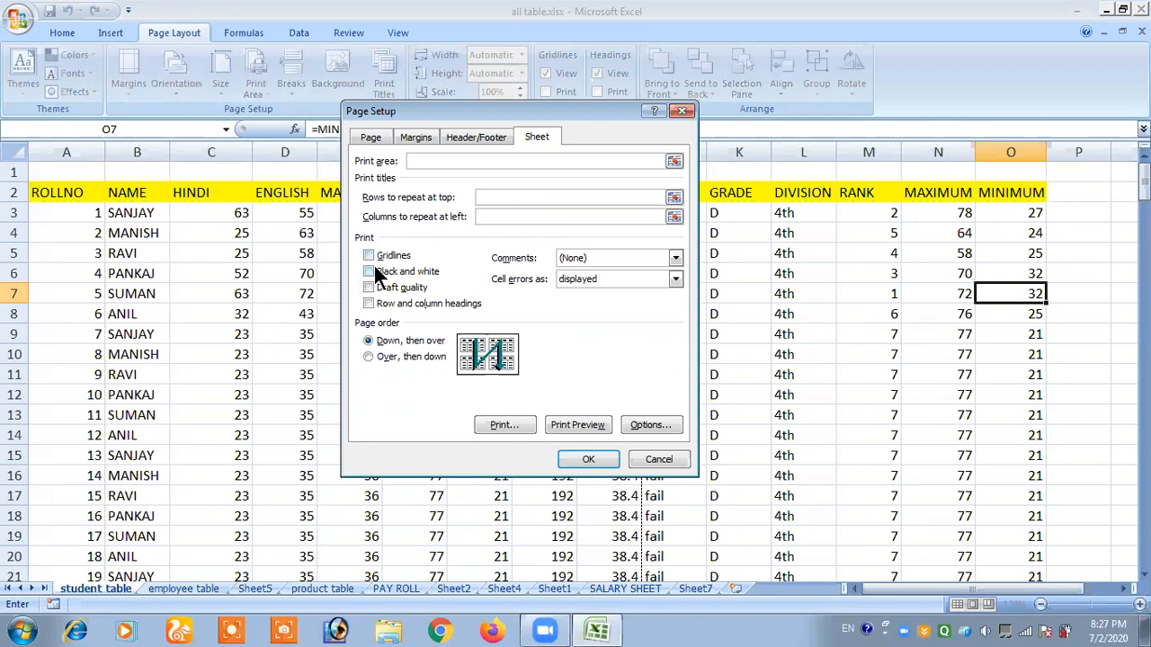
{"action": "left_click", "coordinate": [567, 423]}
{"action": "left_click", "coordinate": [506, 216]}
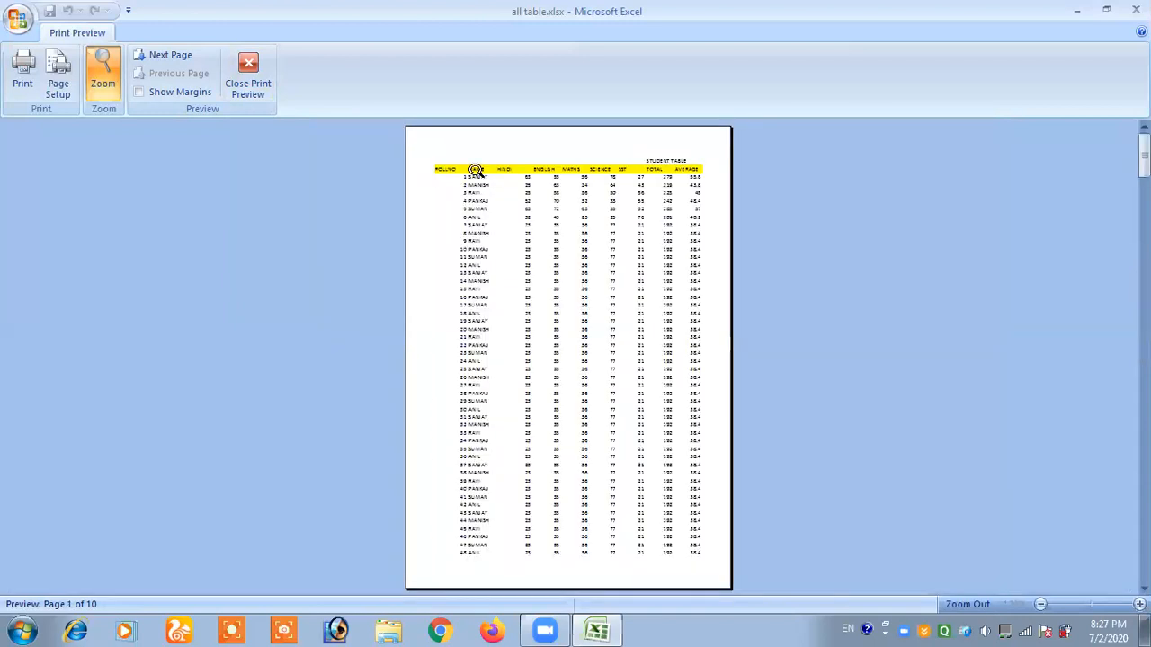
{"action": "left_click", "coordinate": [443, 151]}
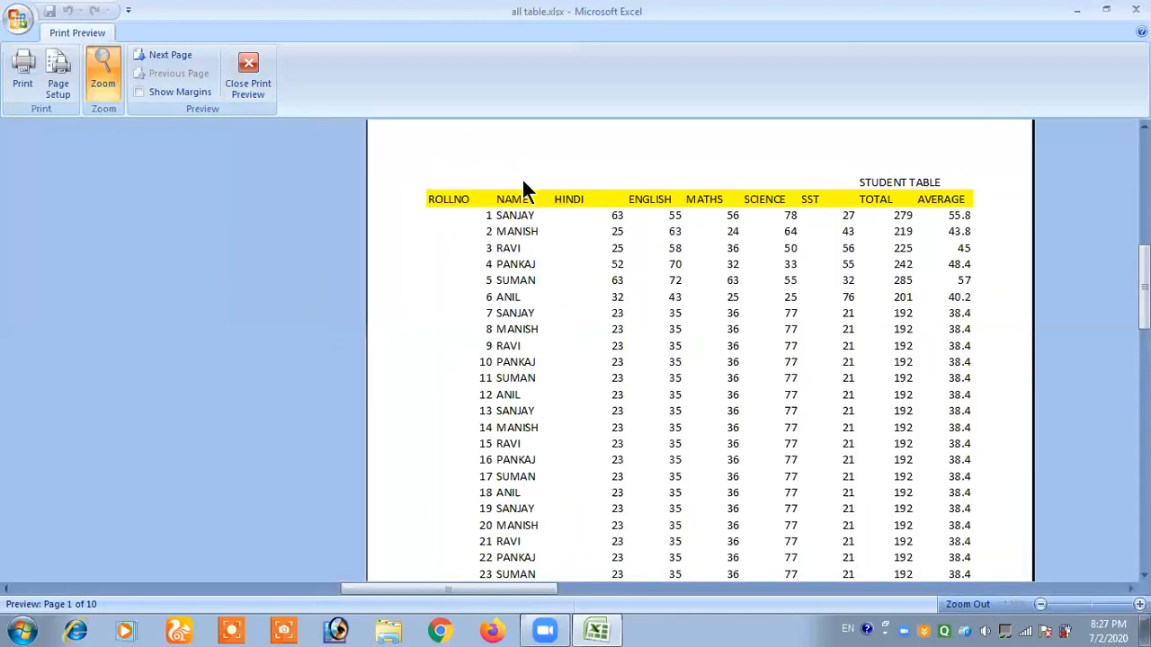
{"action": "left_click", "coordinate": [522, 177]}
{"action": "left_click", "coordinate": [476, 140]}
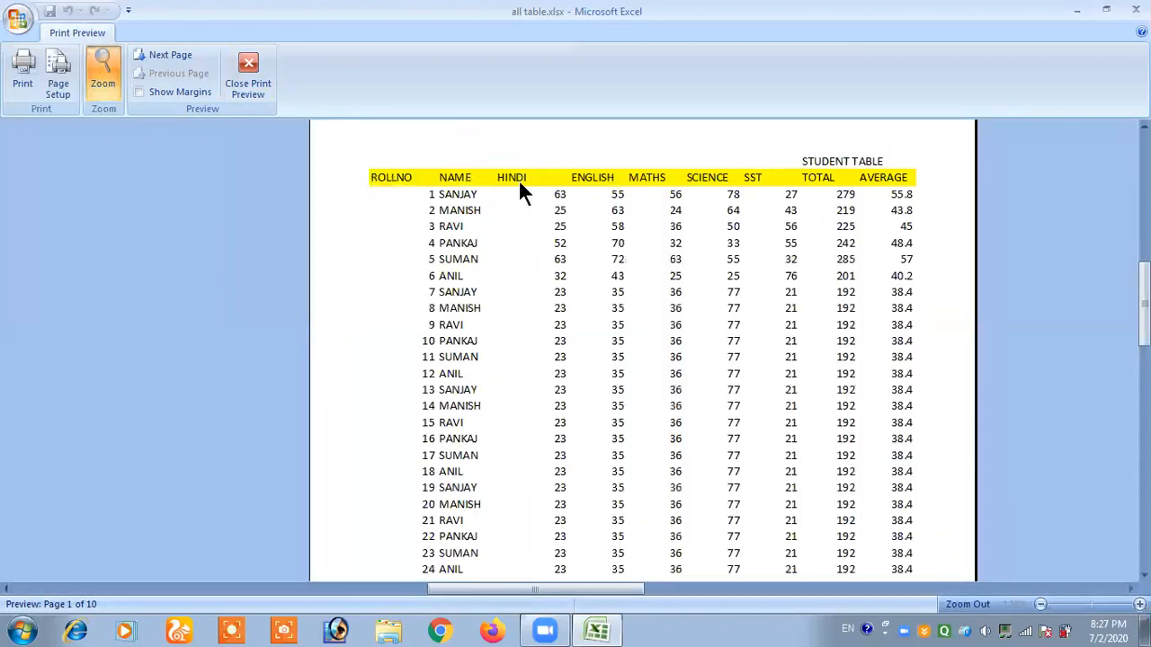
{"action": "left_click", "coordinate": [248, 72]}
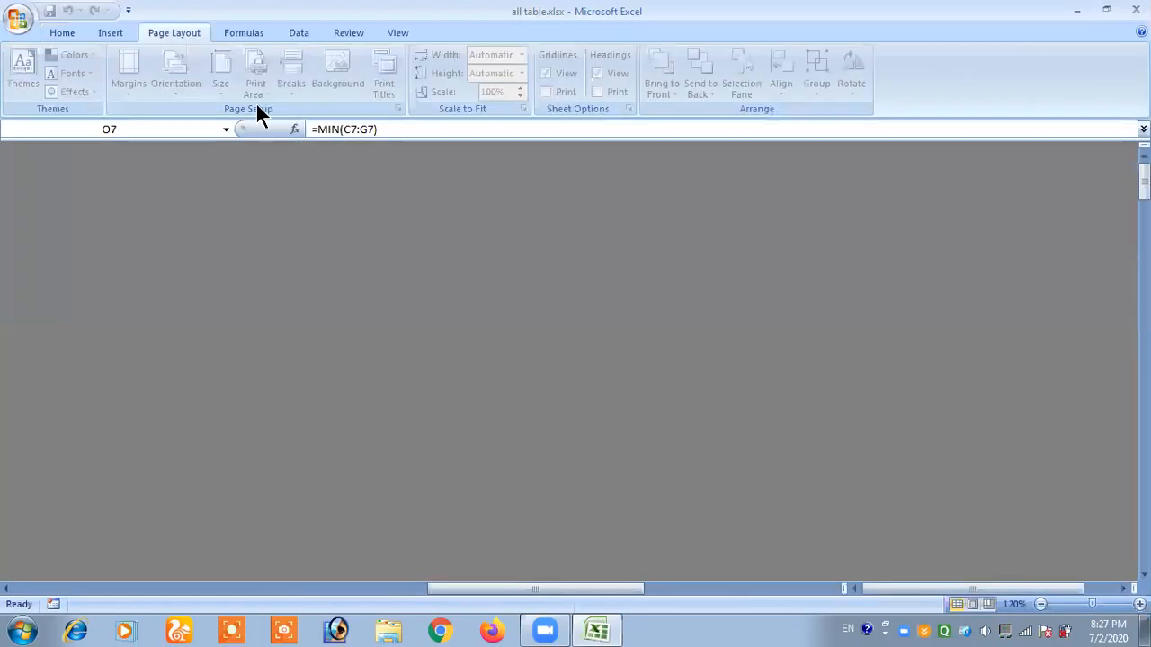
Turn on printing of gridlines for the student table and preview the result
{"action": "left_click", "coordinate": [384, 88]}
{"action": "left_click", "coordinate": [369, 255]}
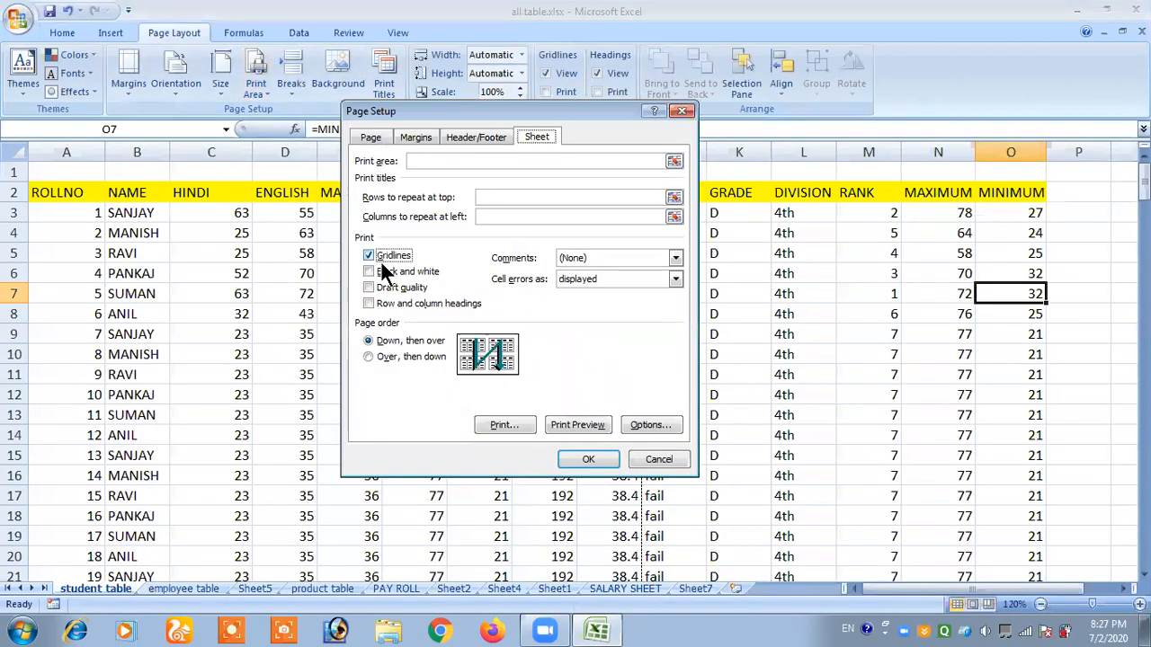
{"action": "left_click", "coordinate": [581, 430]}
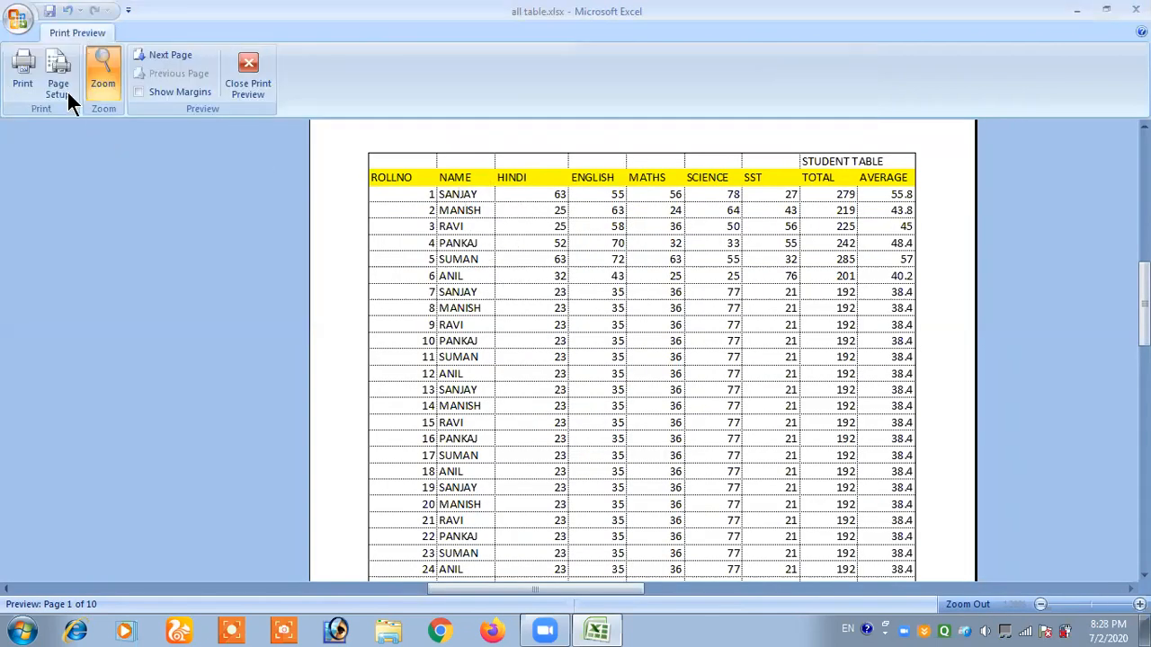
Set the sheet to print in black and white
{"action": "left_click", "coordinate": [58, 82]}
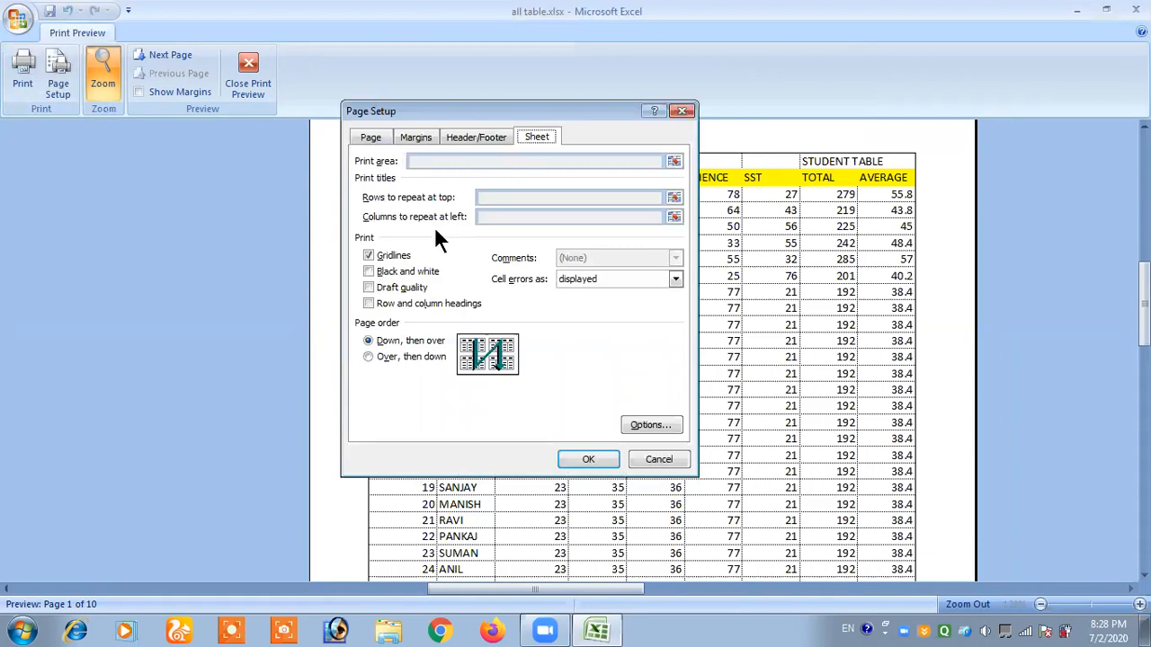
{"action": "left_click", "coordinate": [382, 273]}
{"action": "left_click", "coordinate": [588, 458]}
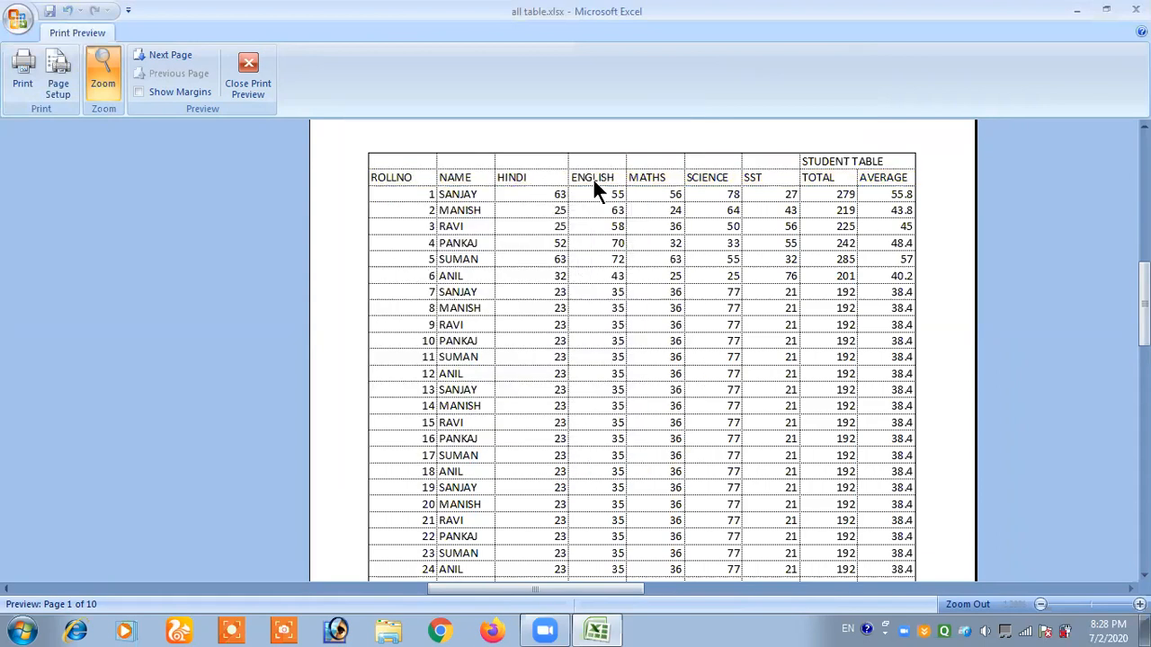
{"action": "left_click", "coordinate": [56, 81]}
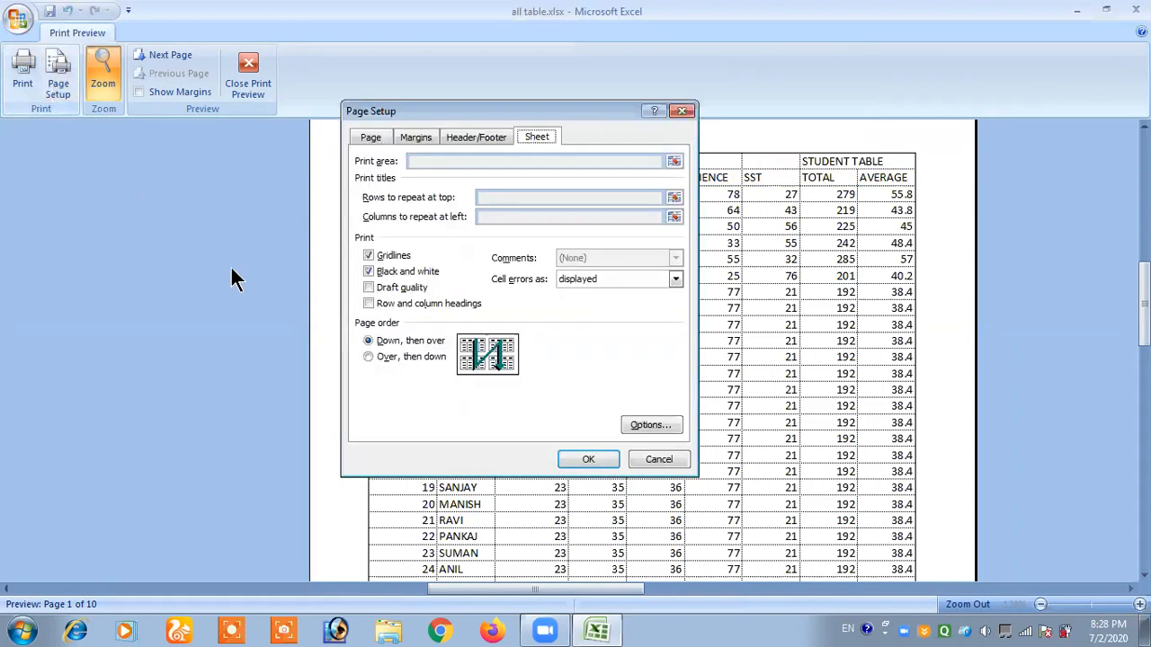
{"action": "left_click", "coordinate": [368, 288]}
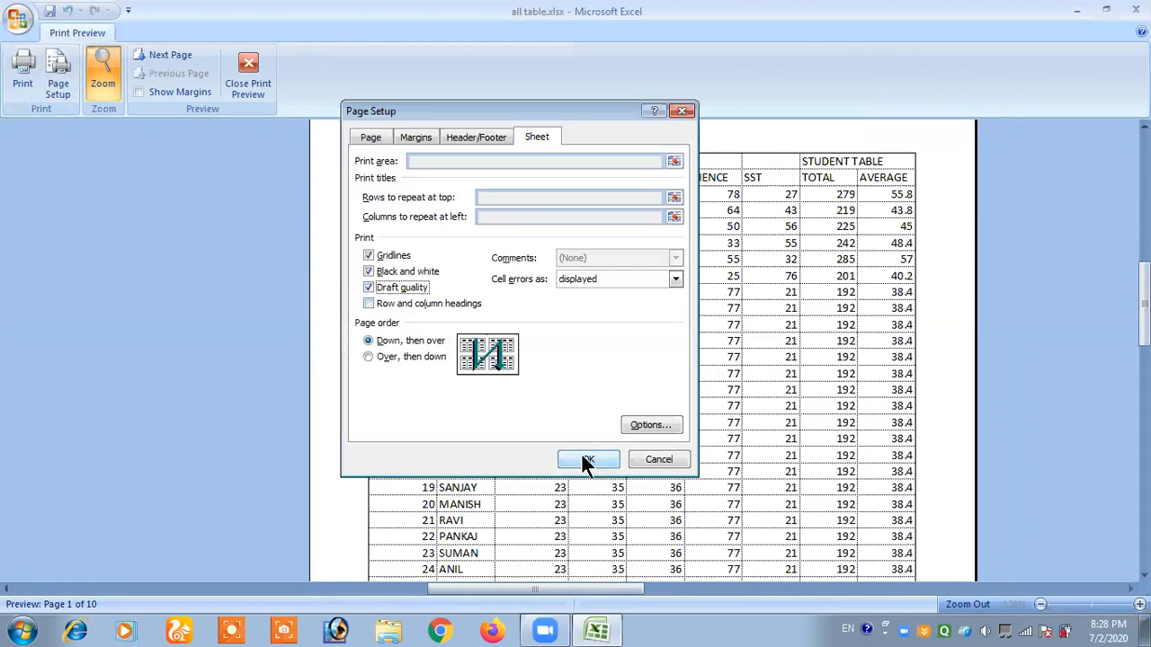
{"action": "left_click", "coordinate": [645, 462]}
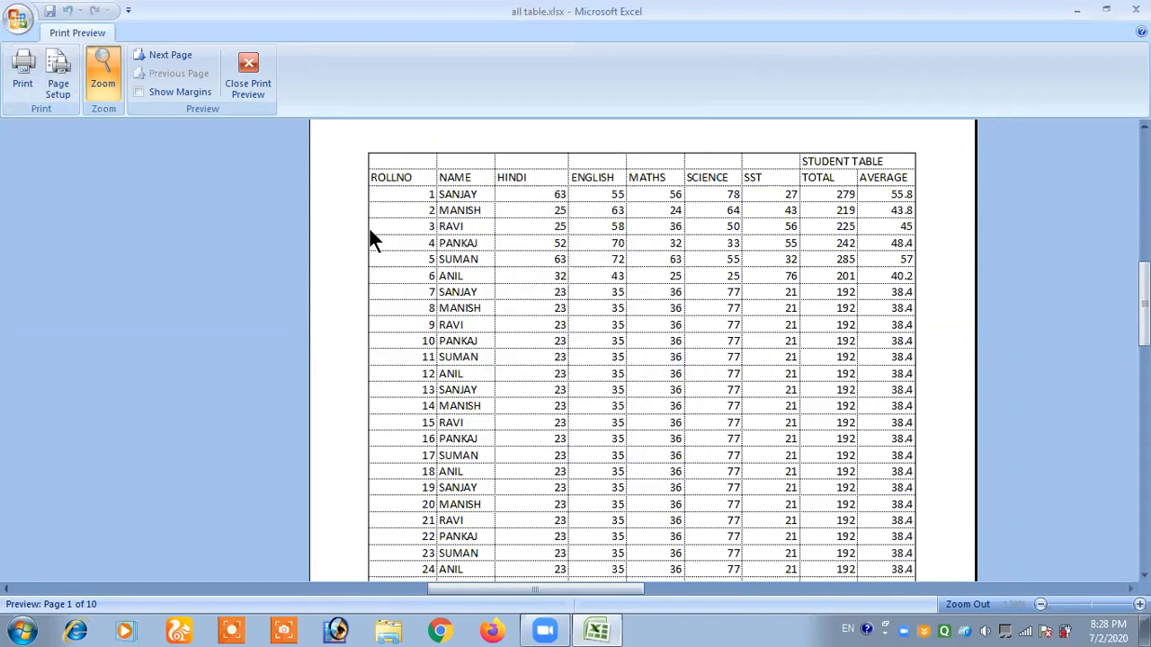
Draw a rectangle about 1.43" high and 2.21" wide over the marks, and shrink it to cover roughly C7 to E10
{"action": "left_click", "coordinate": [255, 62]}
{"action": "left_click", "coordinate": [161, 231]}
{"action": "left_click", "coordinate": [114, 33]}
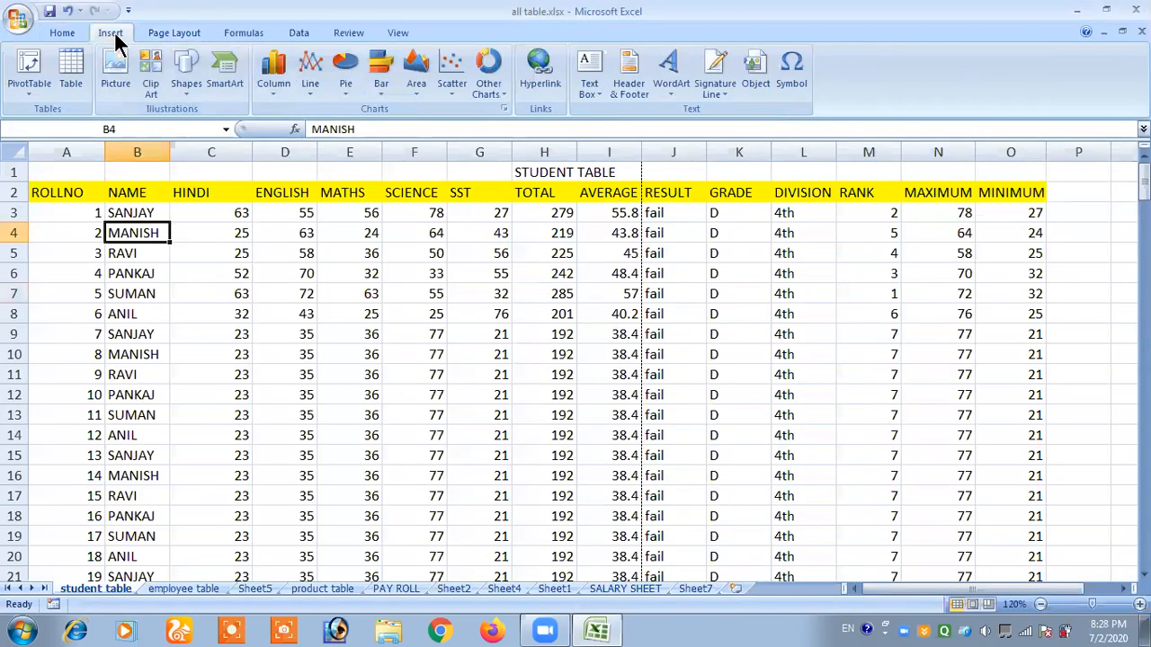
{"action": "left_click", "coordinate": [186, 73]}
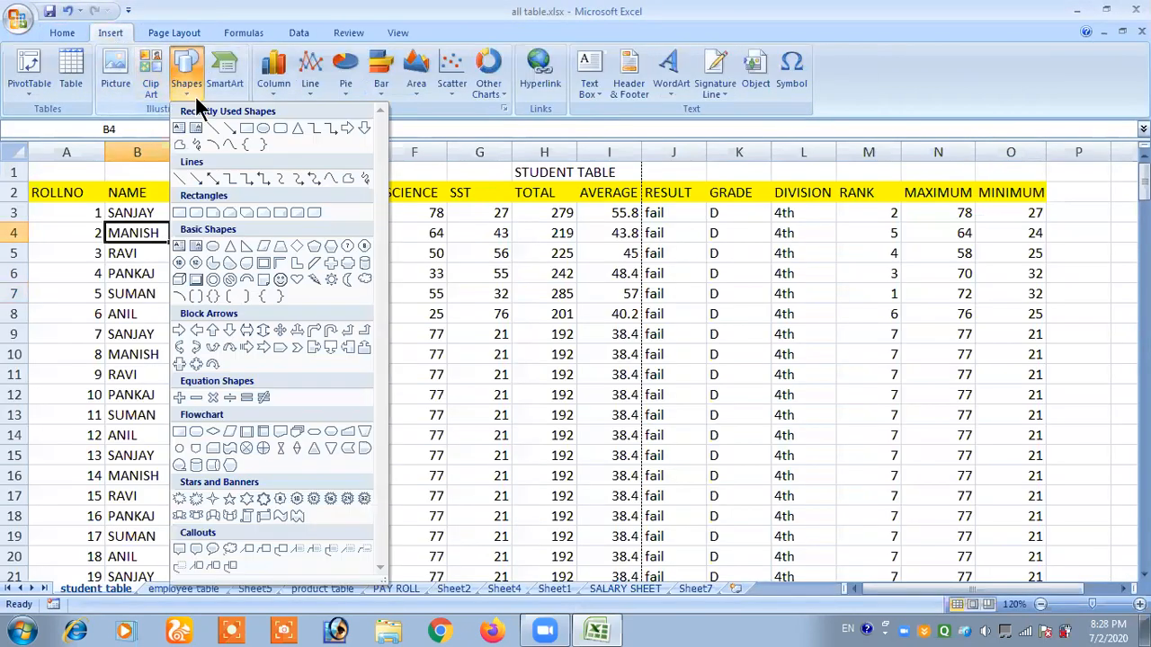
{"action": "left_click", "coordinate": [242, 126]}
{"action": "left_click_drag", "start_coordinate": [201, 222], "coordinate": [414, 360]}
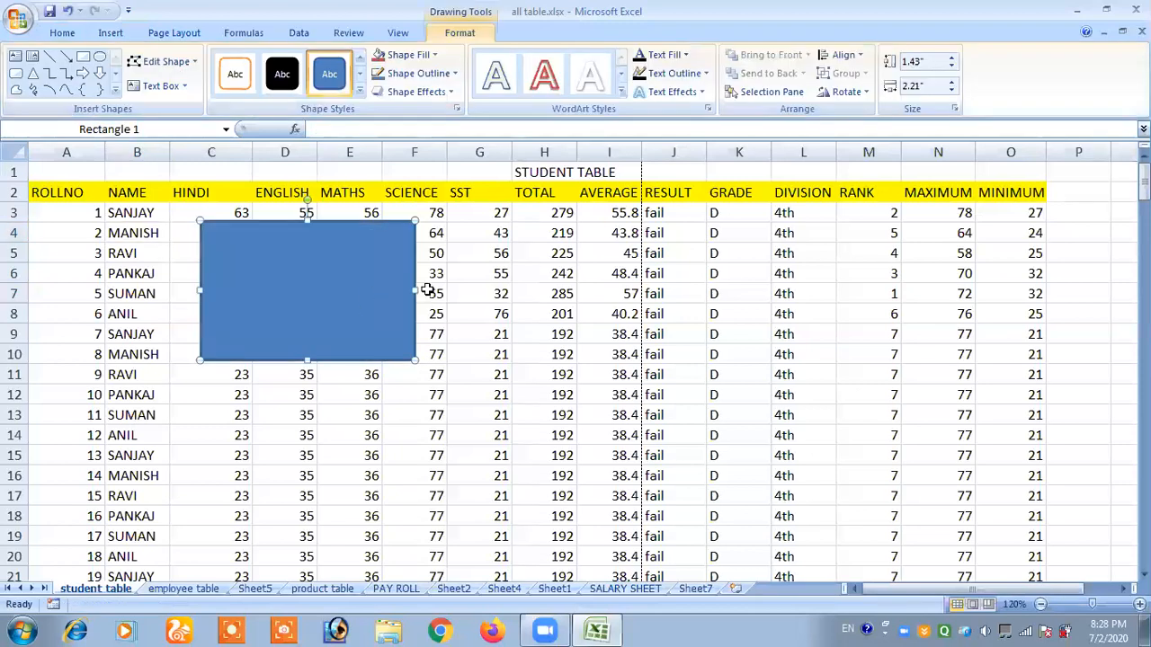
{"action": "left_click_drag", "start_coordinate": [415, 222], "coordinate": [351, 282]}
{"action": "left_click", "coordinate": [423, 273]}
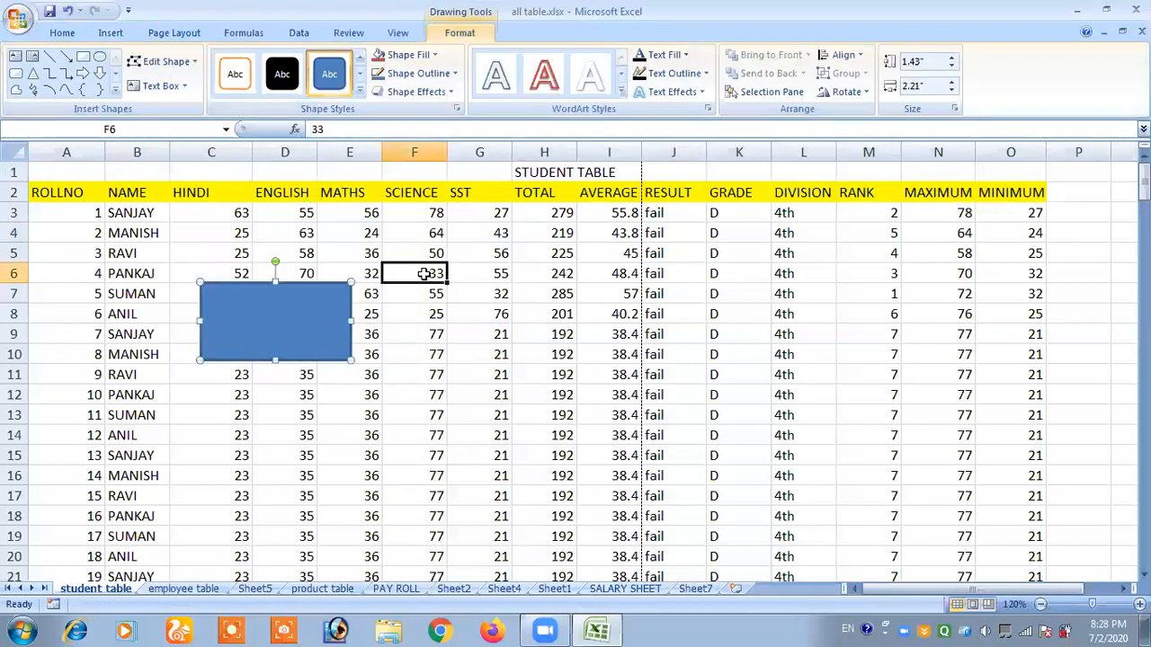
Check the rectangle in the print preview and turn off black and white printing
{"action": "left_click", "coordinate": [190, 34]}
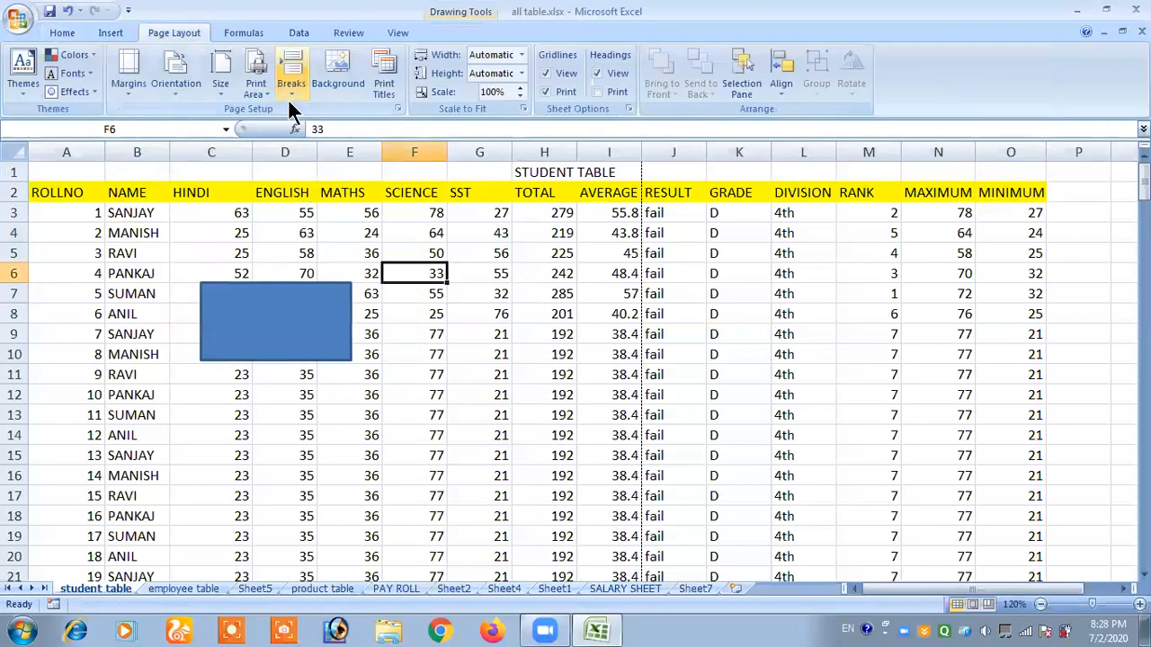
{"action": "left_click", "coordinate": [383, 79]}
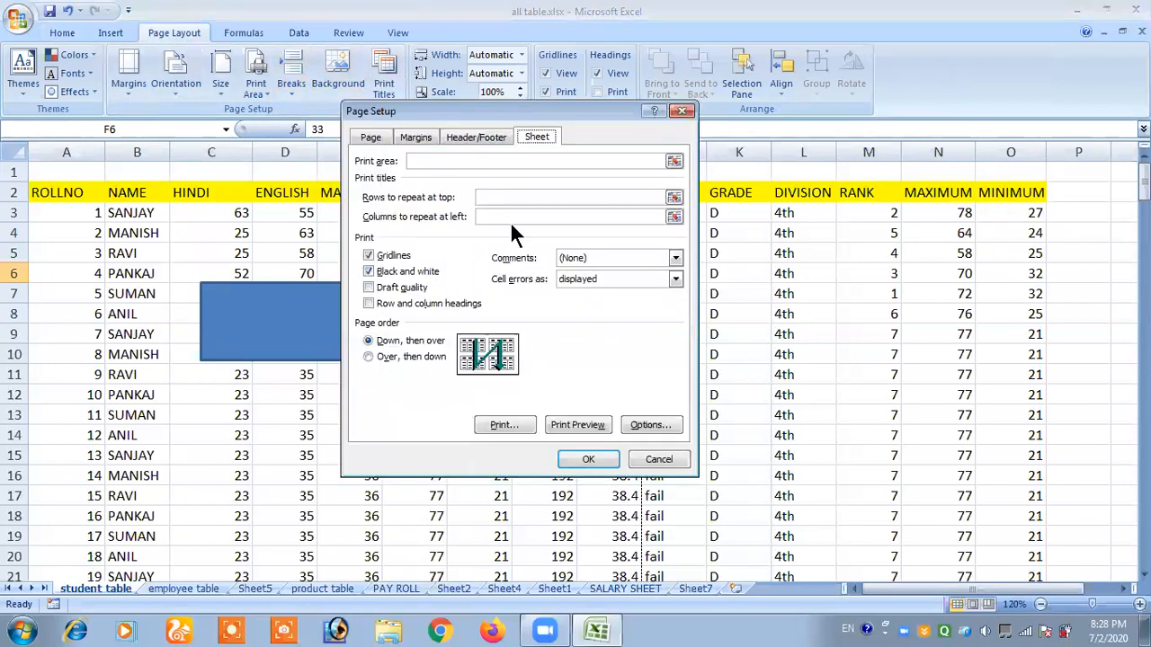
{"action": "left_click", "coordinate": [579, 426]}
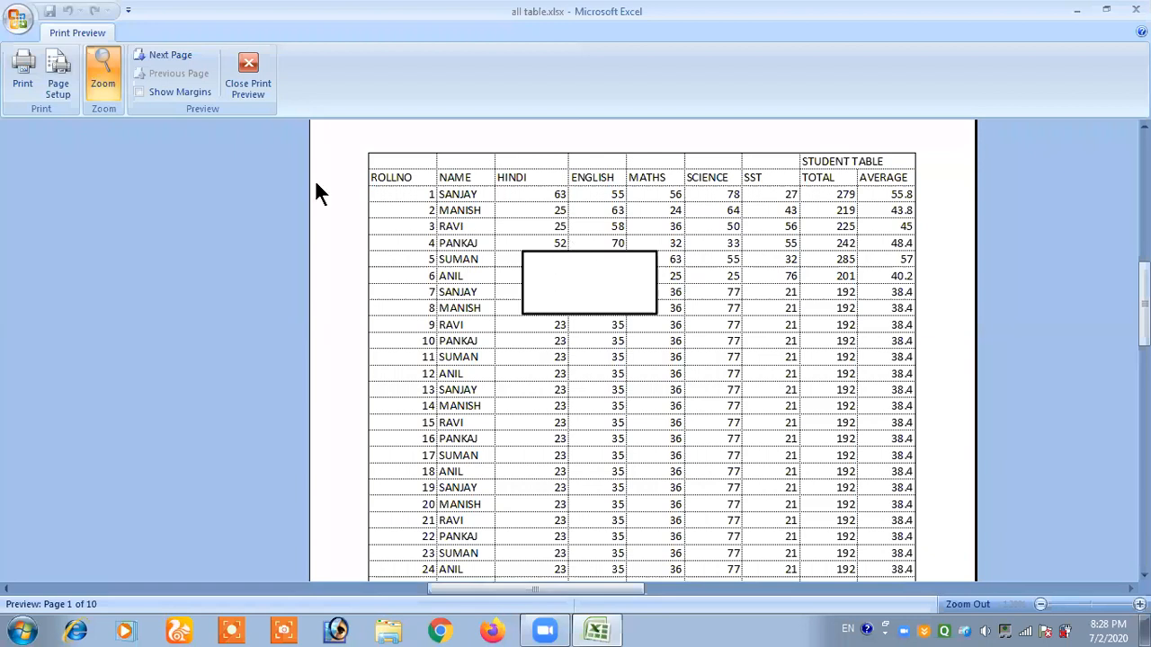
{"action": "left_click", "coordinate": [57, 77]}
{"action": "left_click", "coordinate": [385, 267]}
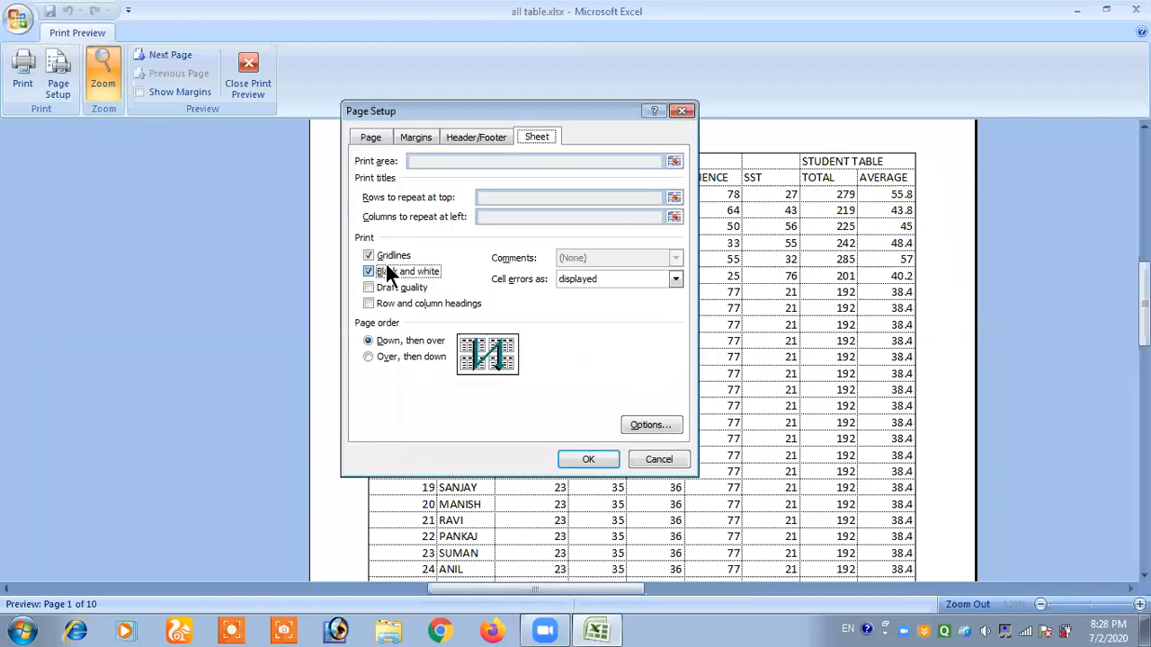
{"action": "left_click", "coordinate": [587, 458]}
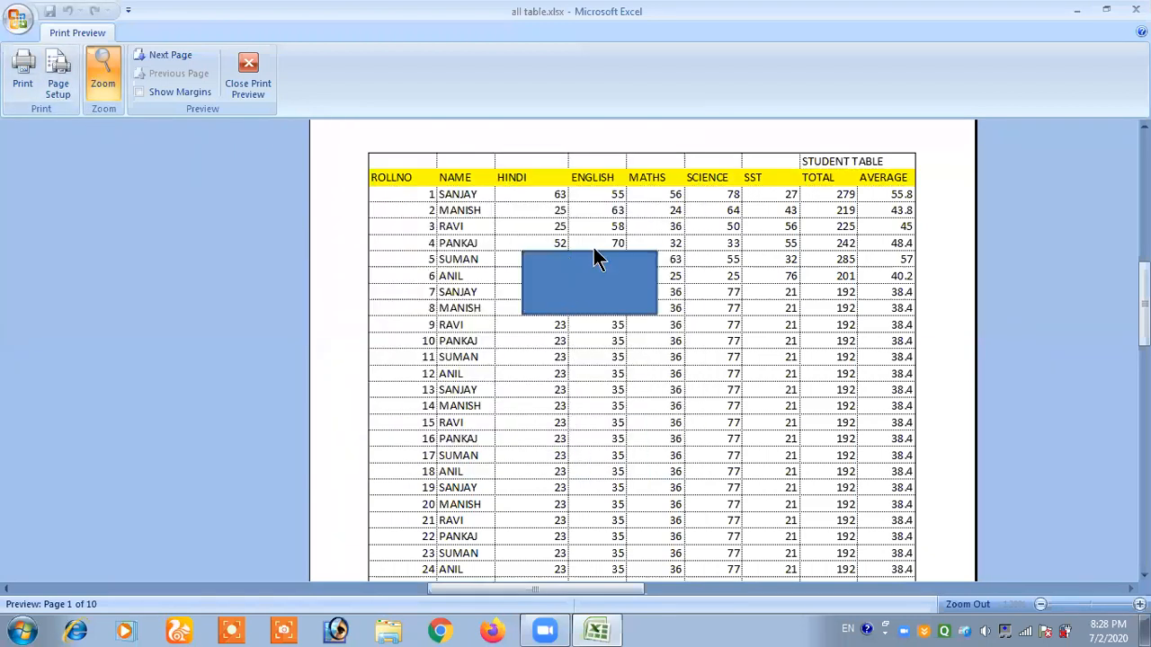
Set the sheet to print in draft quality
{"action": "left_click", "coordinate": [70, 90]}
{"action": "left_click", "coordinate": [381, 293]}
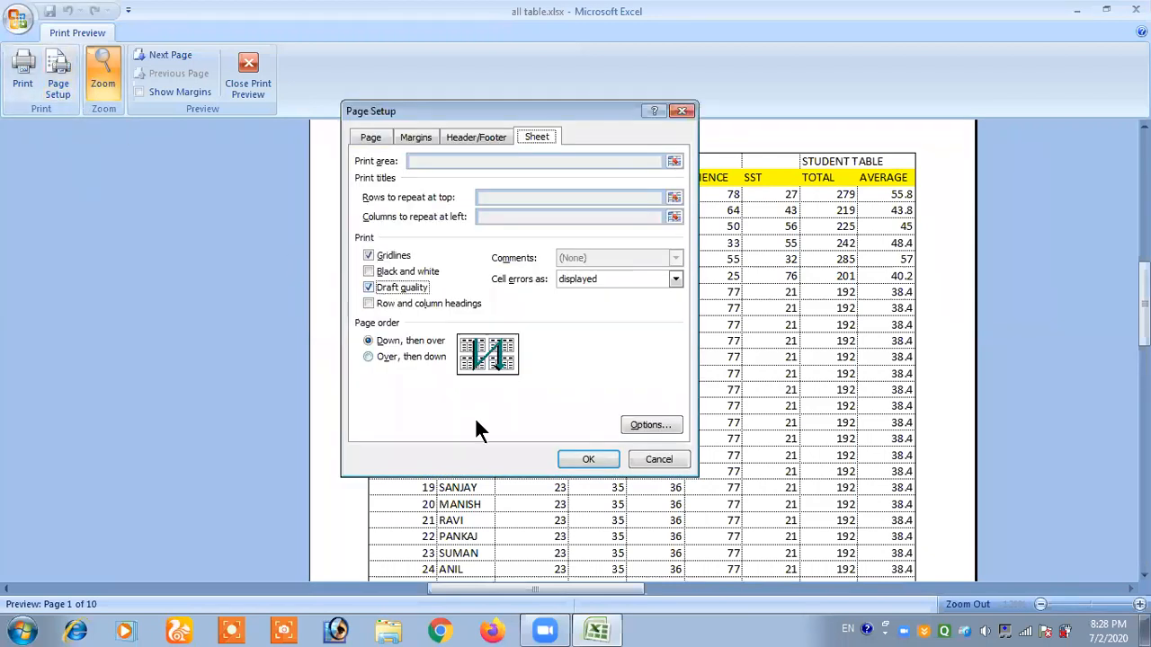
{"action": "left_click", "coordinate": [590, 460]}
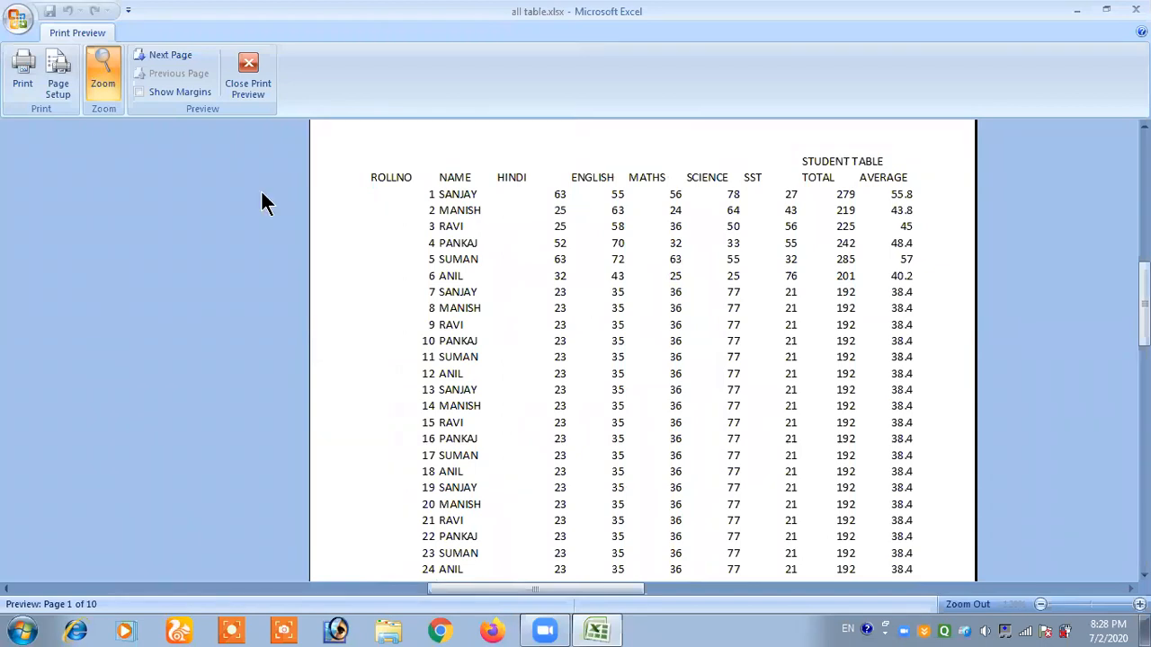
Turn off draft quality and set the sheet to print with row and column headings
{"action": "left_click", "coordinate": [54, 70]}
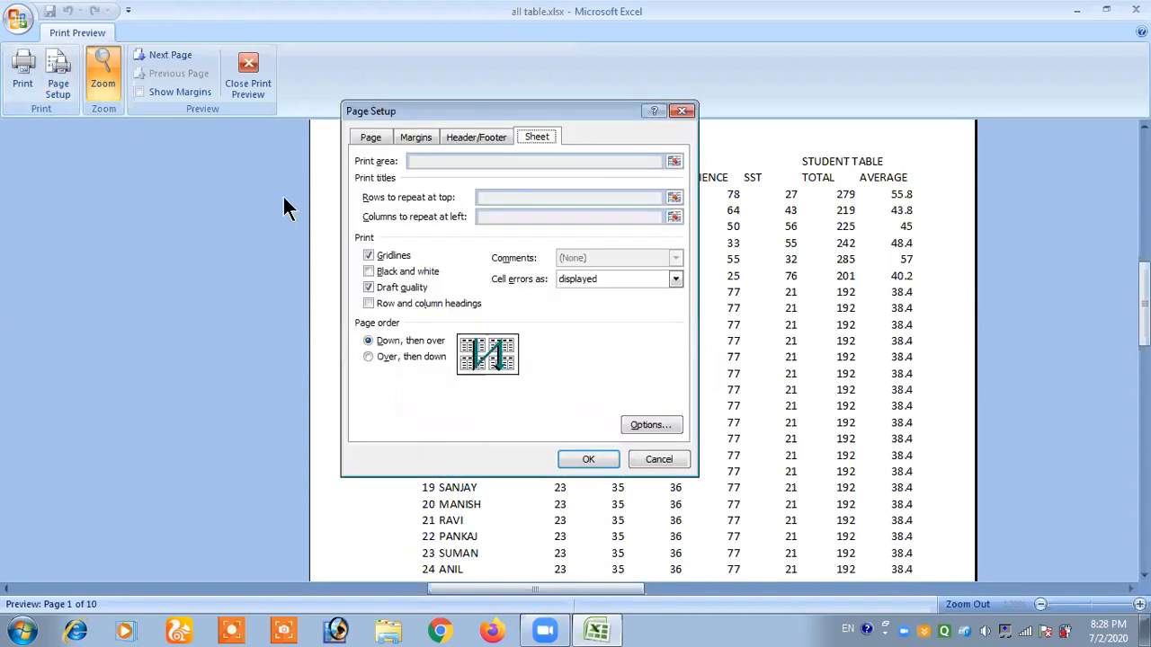
{"action": "left_click", "coordinate": [384, 284]}
{"action": "left_click", "coordinate": [404, 304]}
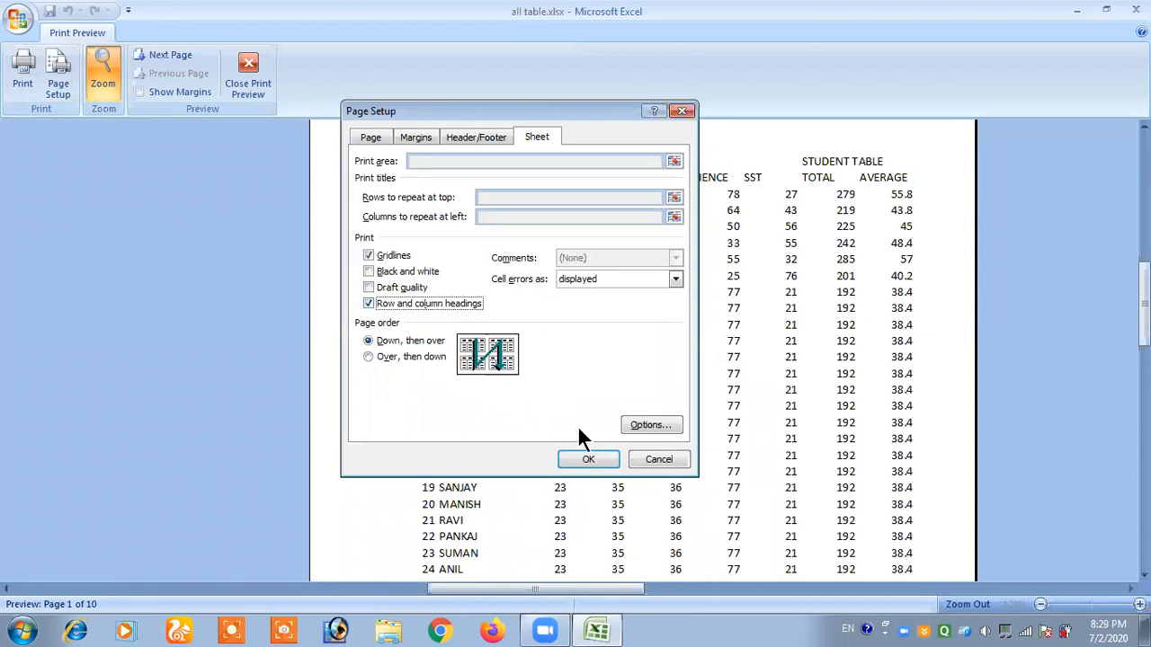
{"action": "left_click", "coordinate": [588, 459]}
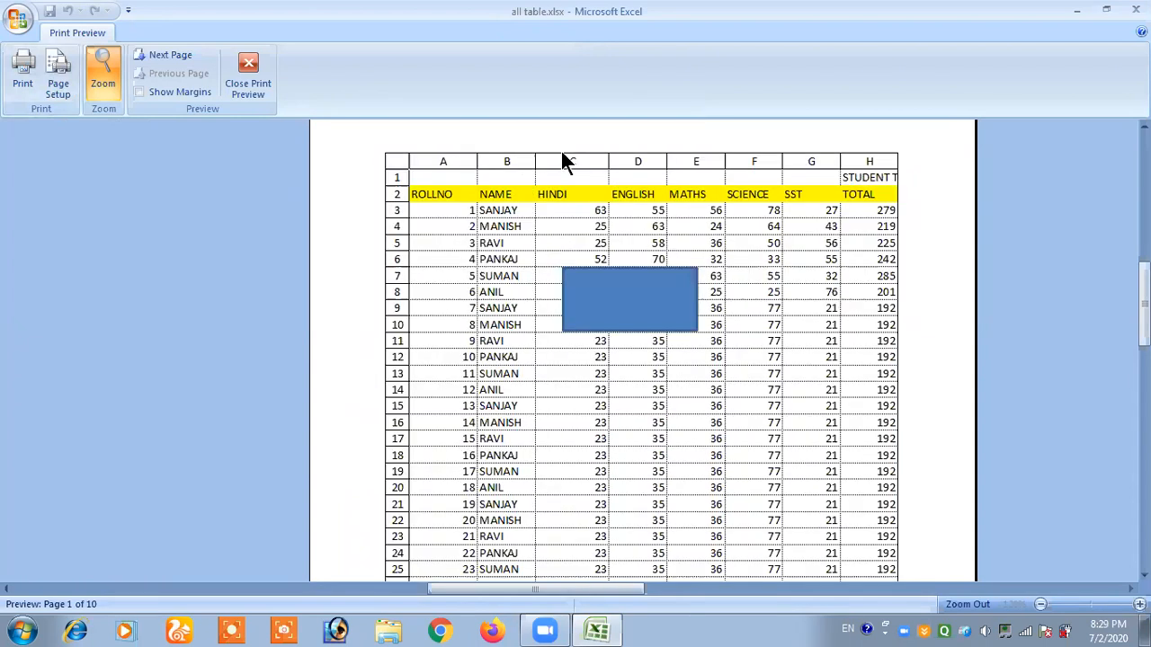
{"action": "left_click", "coordinate": [56, 79]}
{"action": "left_click", "coordinate": [397, 306]}
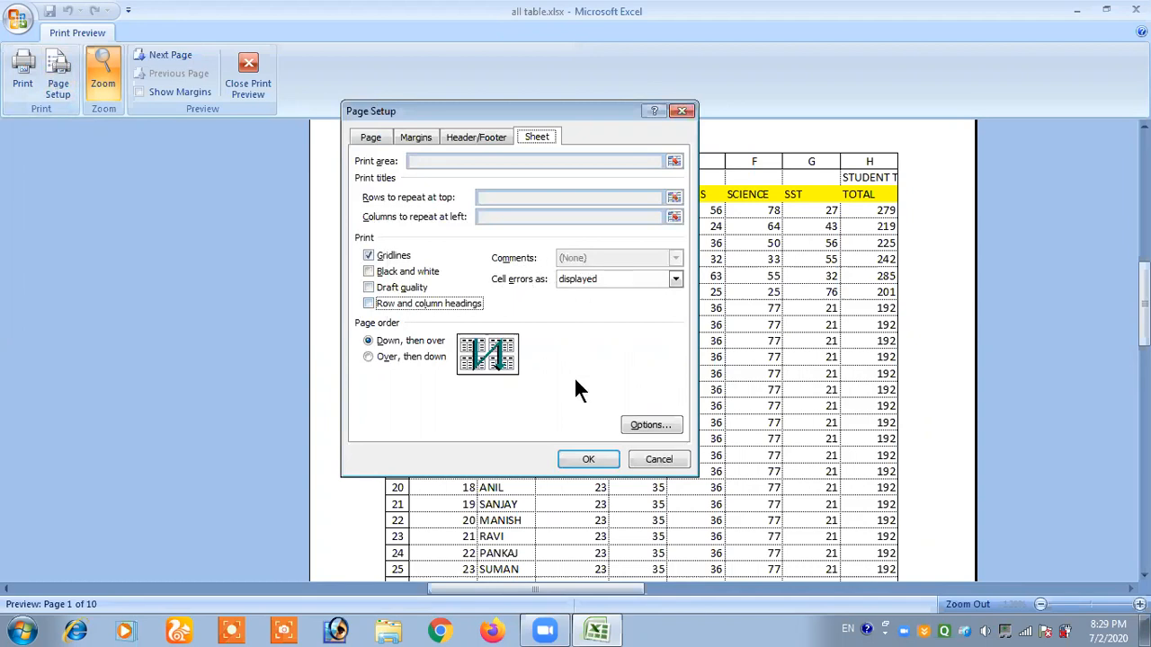
{"action": "left_click", "coordinate": [657, 462]}
Close the print preview and add the comment "class monitor" to cell B5
{"action": "left_click", "coordinate": [239, 72]}
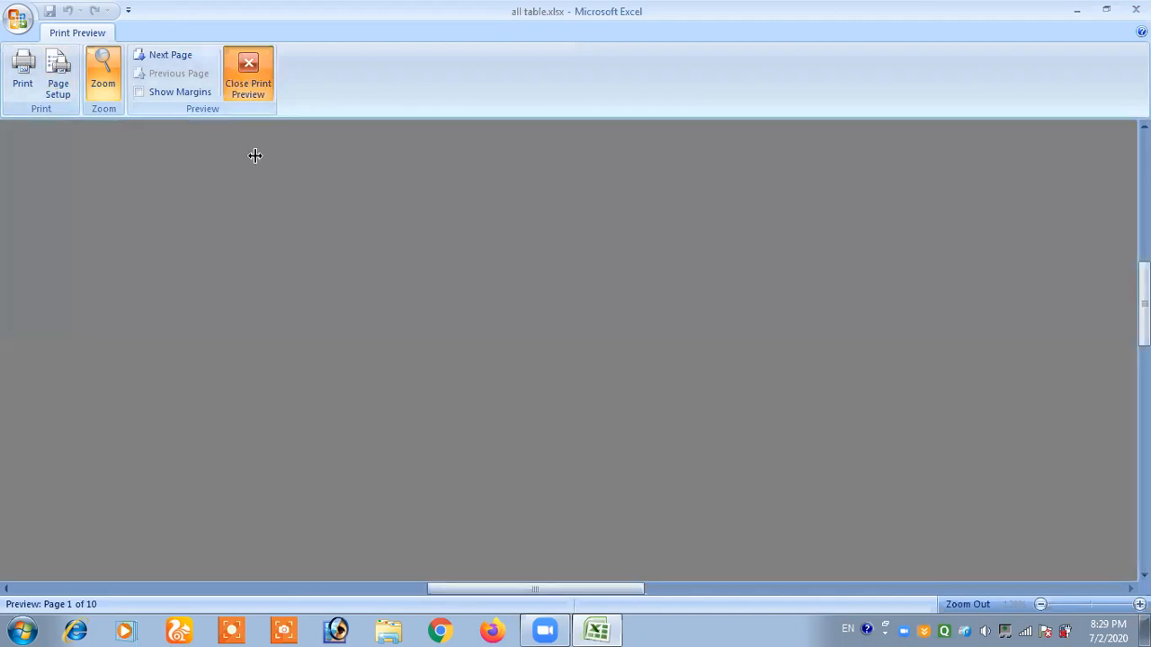
{"action": "left_click", "coordinate": [141, 252]}
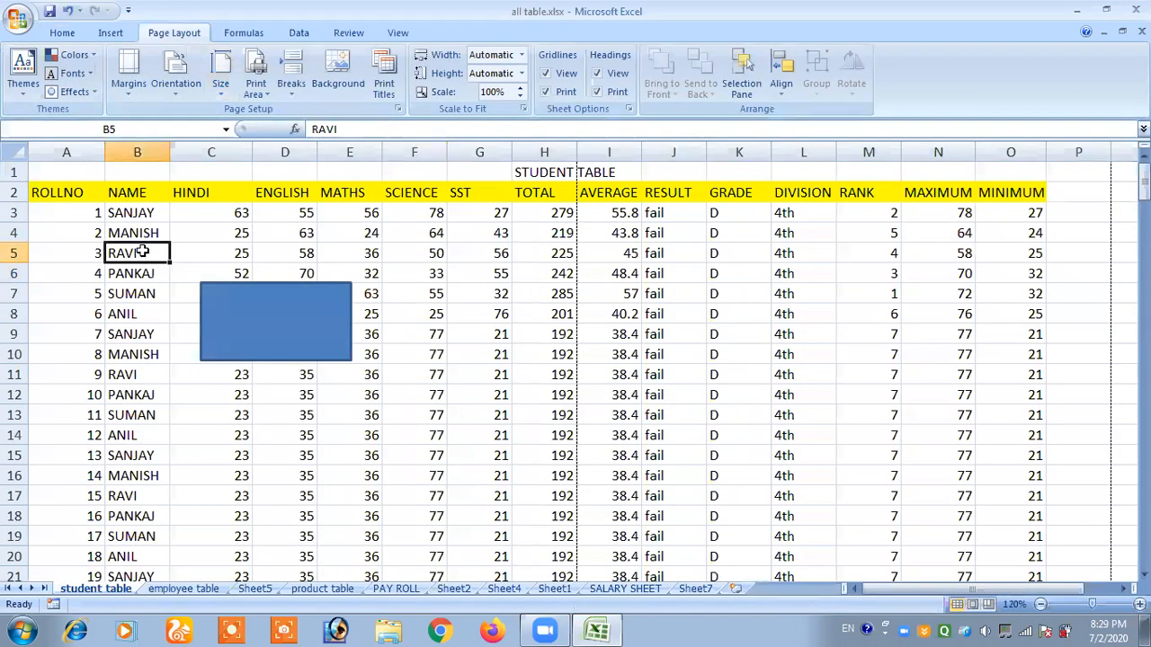
{"action": "left_click", "coordinate": [332, 34]}
{"action": "left_click", "coordinate": [207, 90]}
{"action": "type", "text": "class monit"}
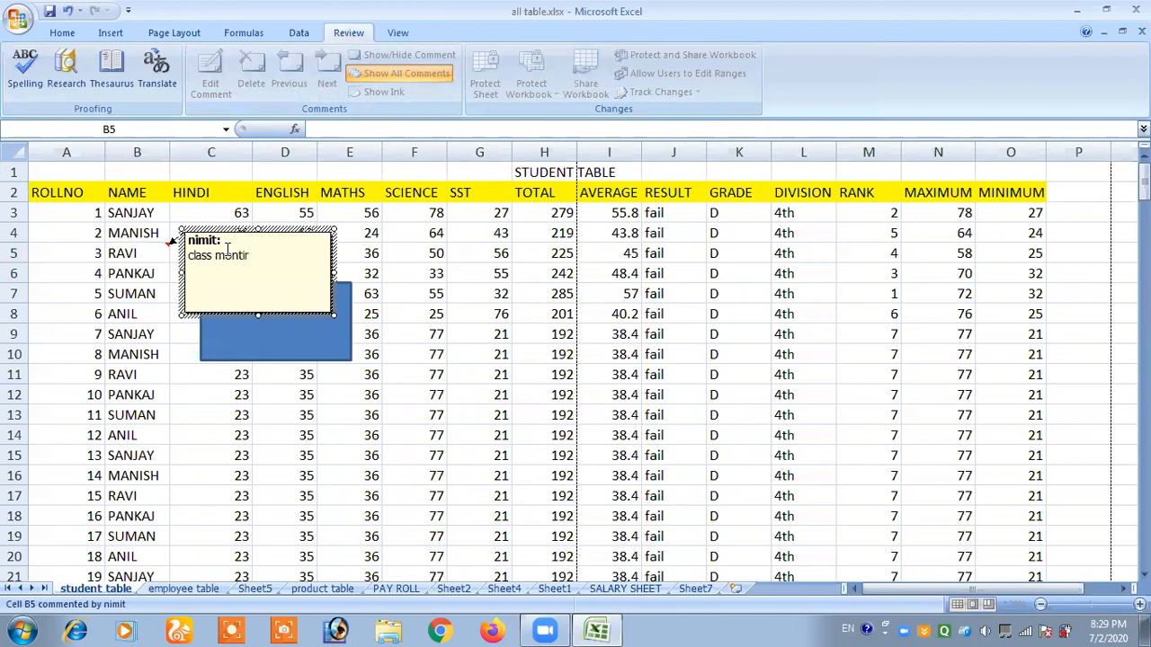
{"action": "type", "text": "or"}
Add the comment "10 days holiday" to cell B10 and the comment "10 marks increase" to cell H9
{"action": "left_click", "coordinate": [124, 356]}
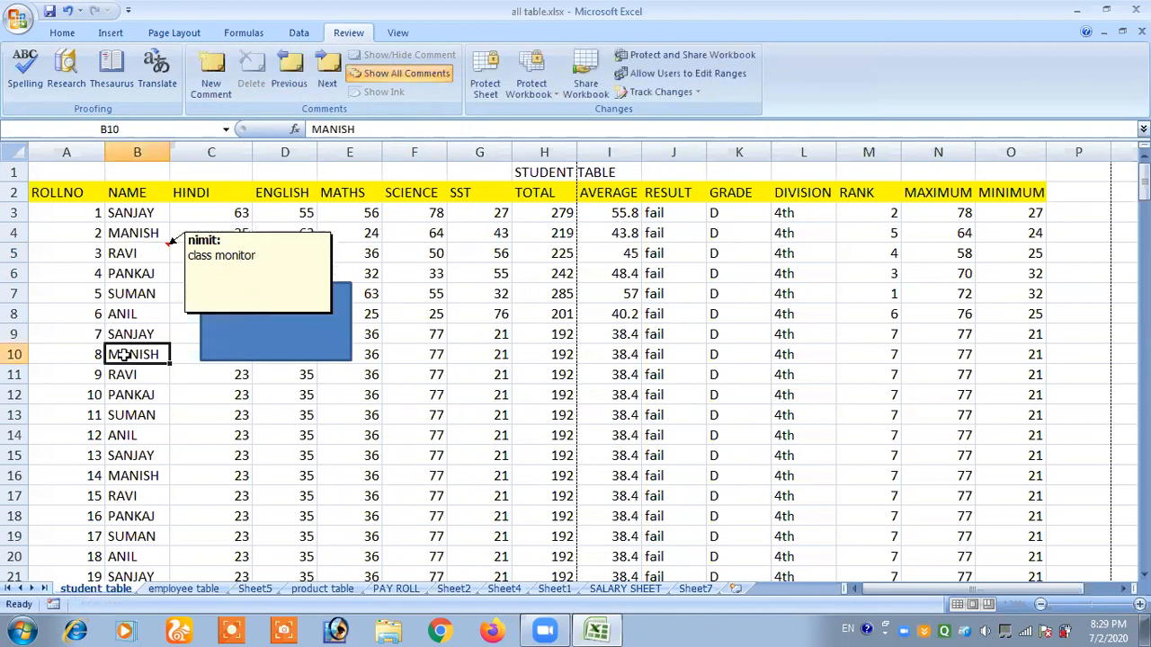
{"action": "left_click", "coordinate": [211, 79]}
{"action": "type", "text": "10 days holiday"}
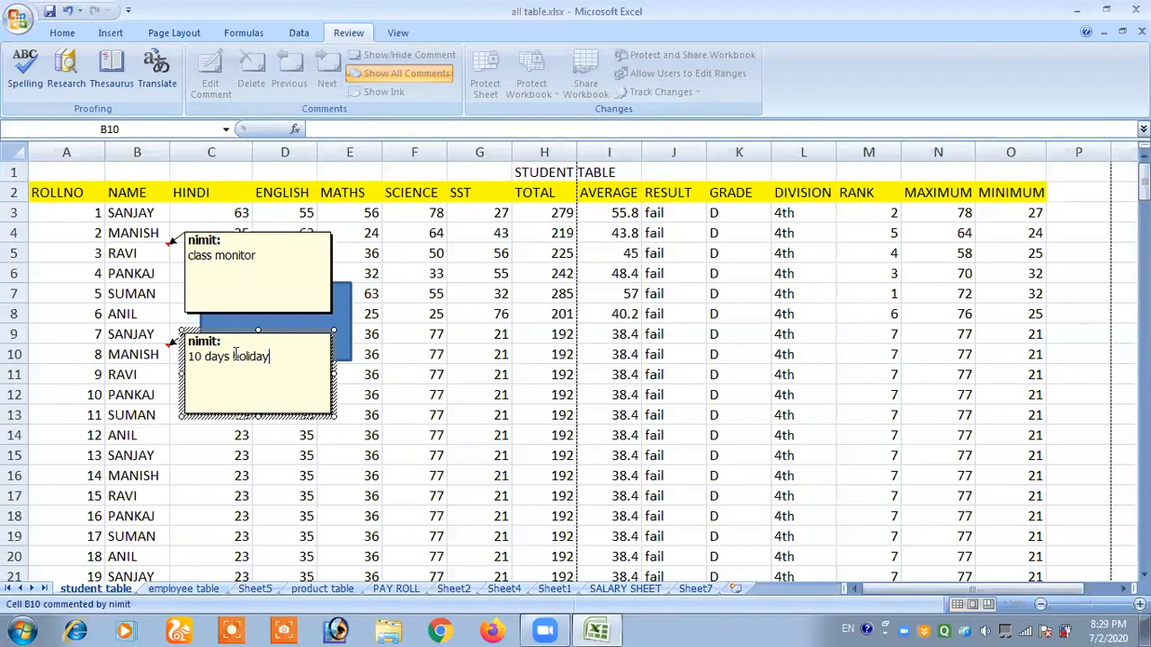
{"action": "left_click", "coordinate": [534, 333]}
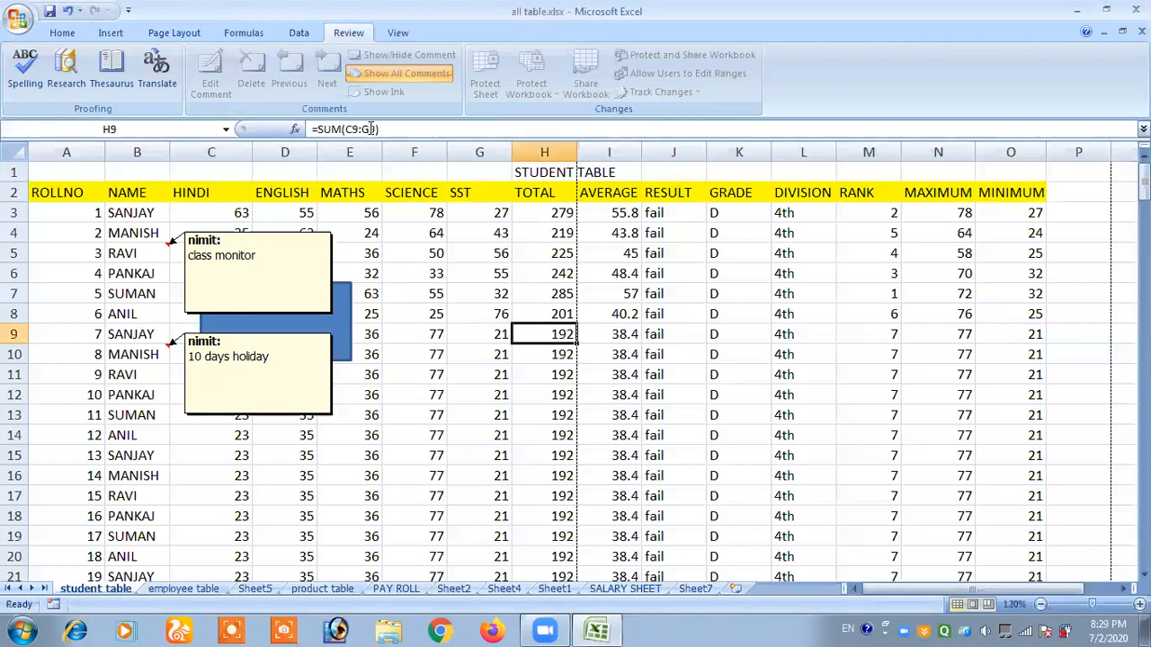
{"action": "left_click", "coordinate": [207, 88]}
{"action": "type", "text": "10 marks increase"}
Finish the comment on H9 and hide all comments on the sheet
{"action": "left_click", "coordinate": [470, 270]}
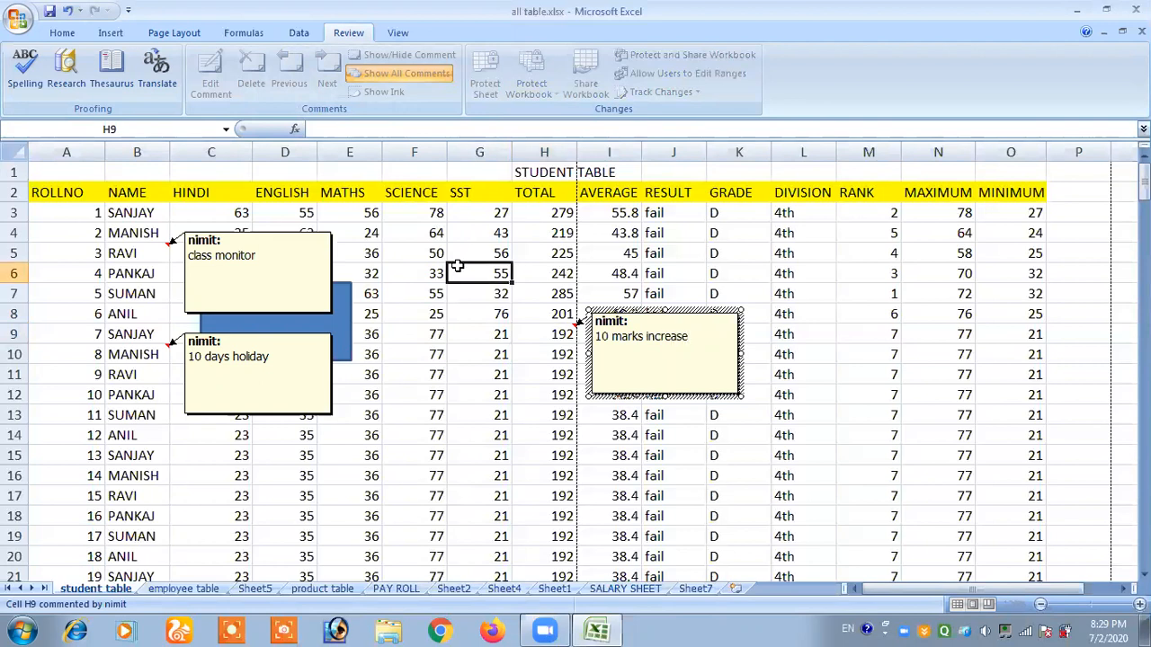
{"action": "left_click", "coordinate": [409, 77]}
{"action": "left_click", "coordinate": [395, 255]}
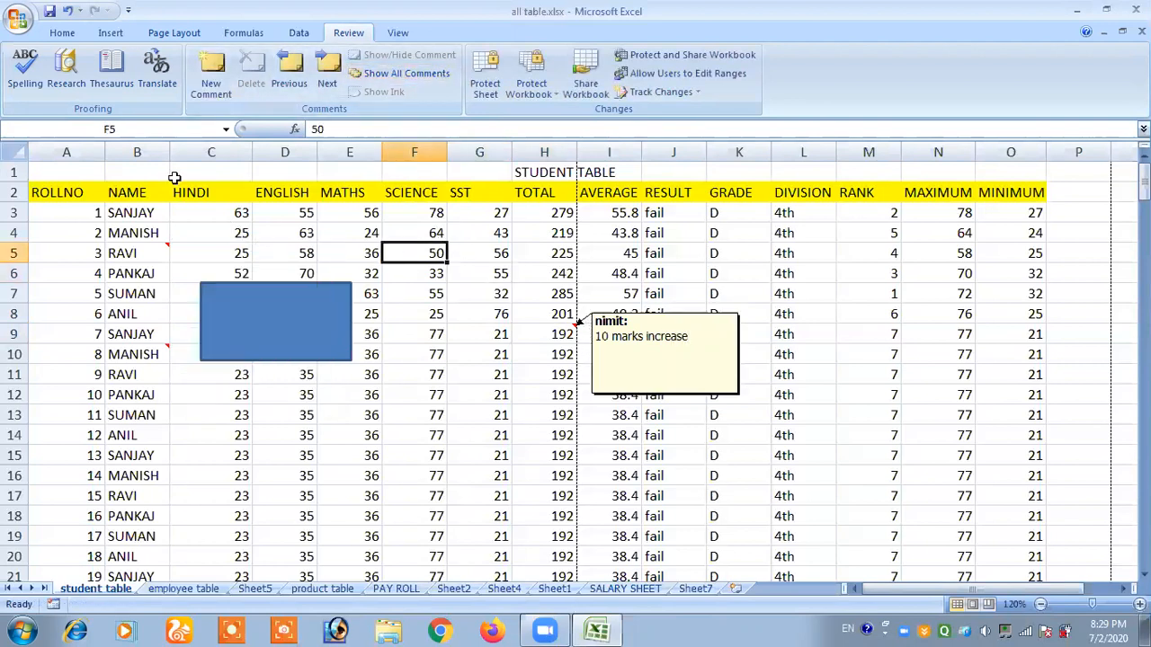
View the sheet in the print preview and inspect the sheet print options available from there
{"action": "left_click", "coordinate": [174, 32]}
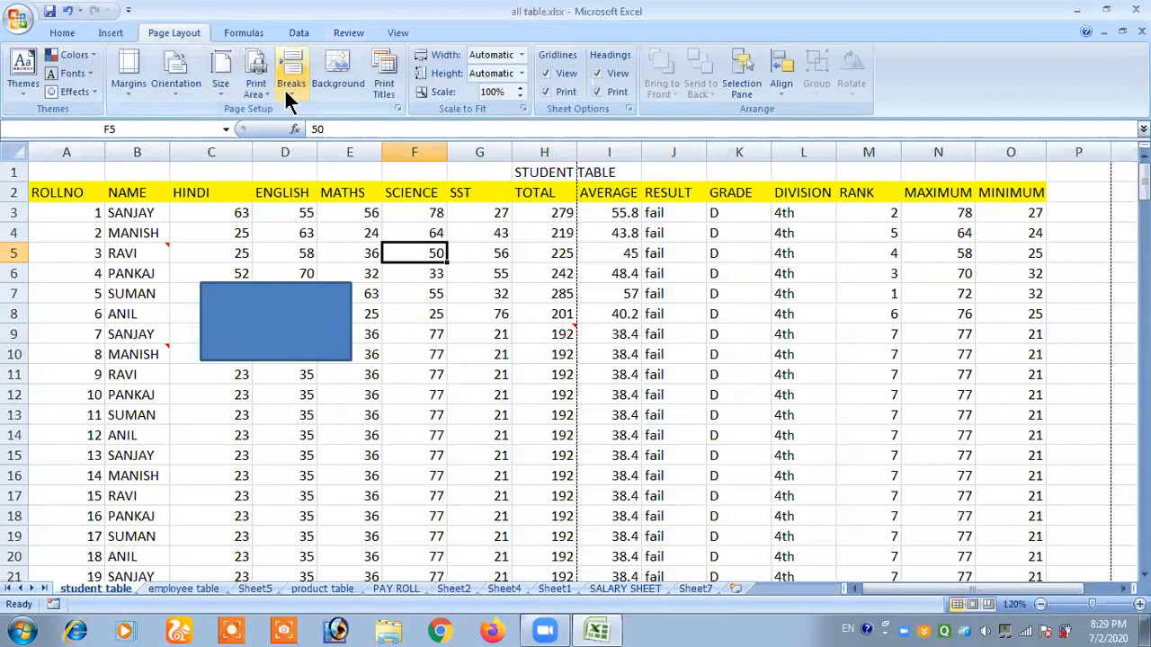
{"action": "left_click", "coordinate": [384, 83]}
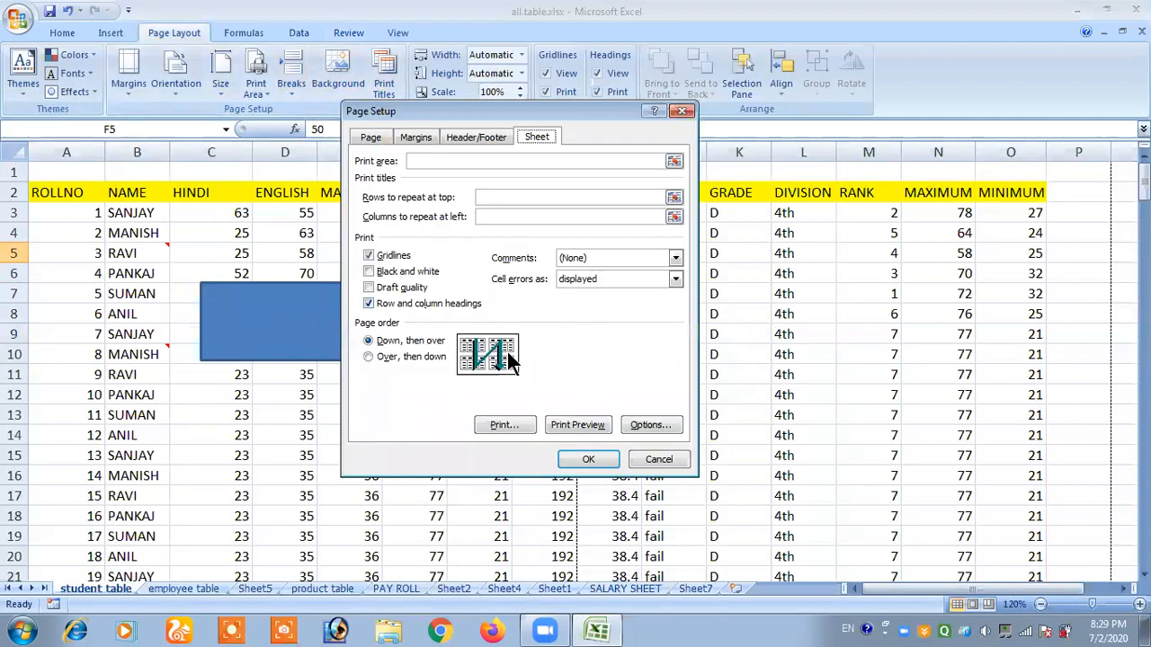
{"action": "left_click", "coordinate": [580, 425]}
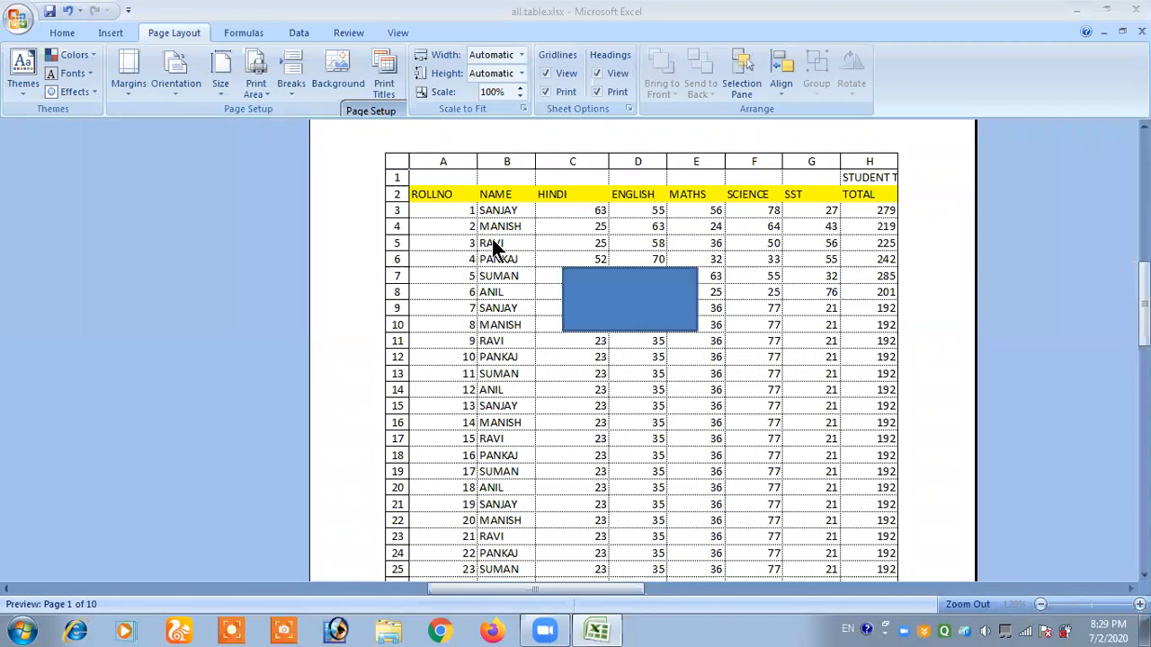
{"action": "left_click", "coordinate": [58, 76]}
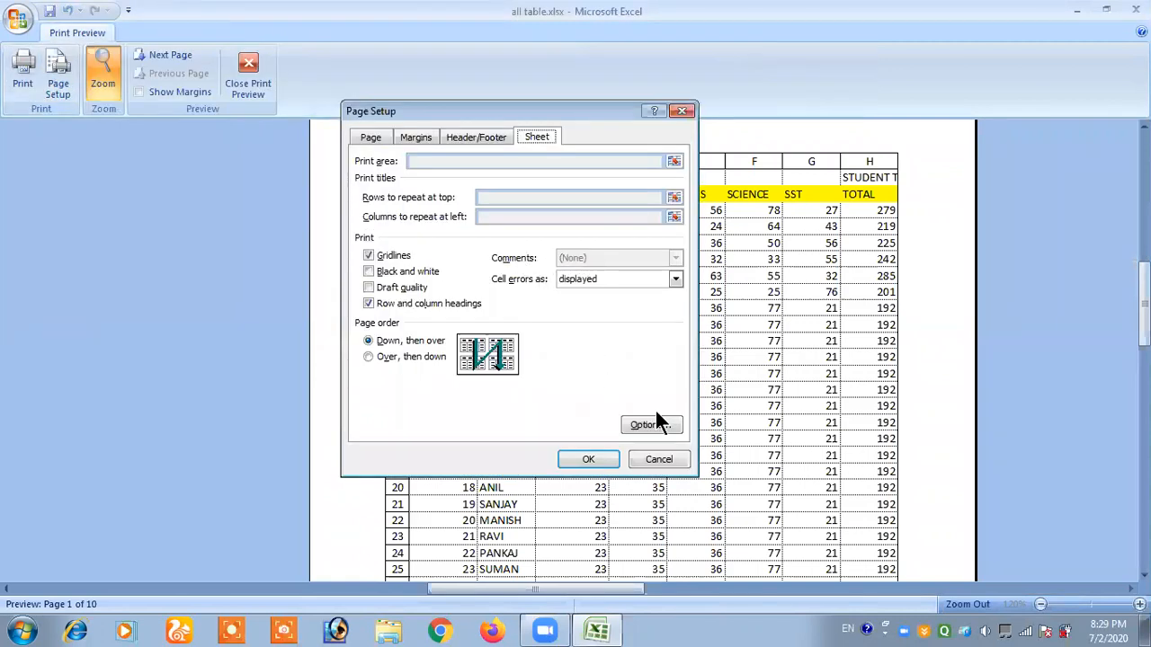
{"action": "left_click", "coordinate": [659, 461]}
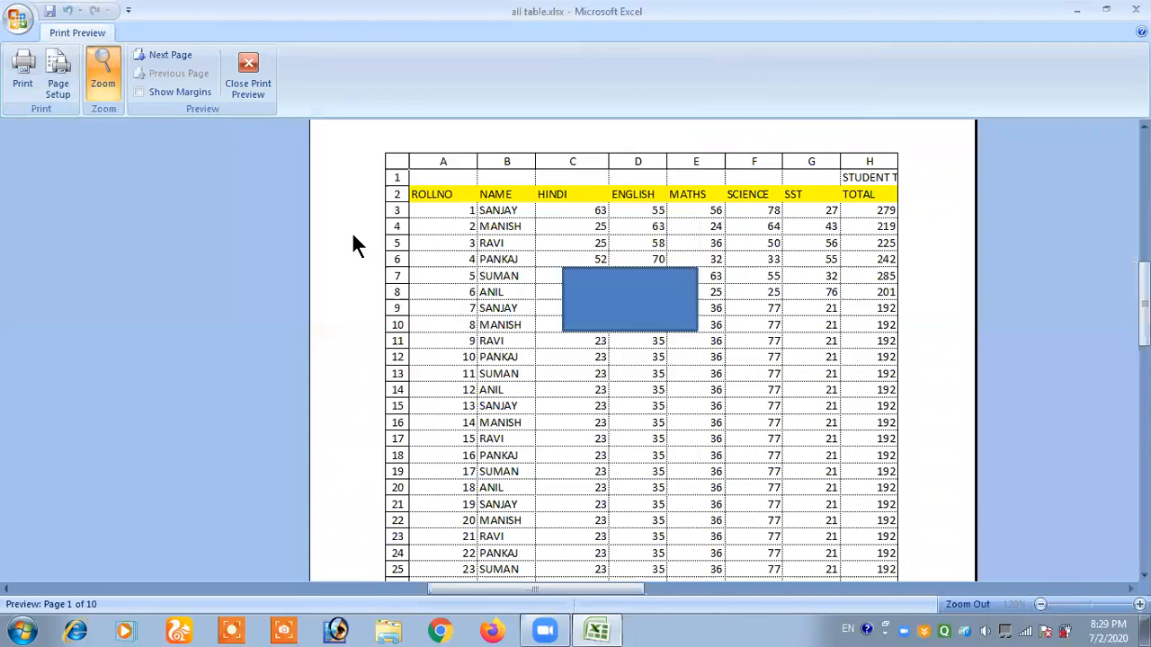
{"action": "left_click", "coordinate": [254, 79]}
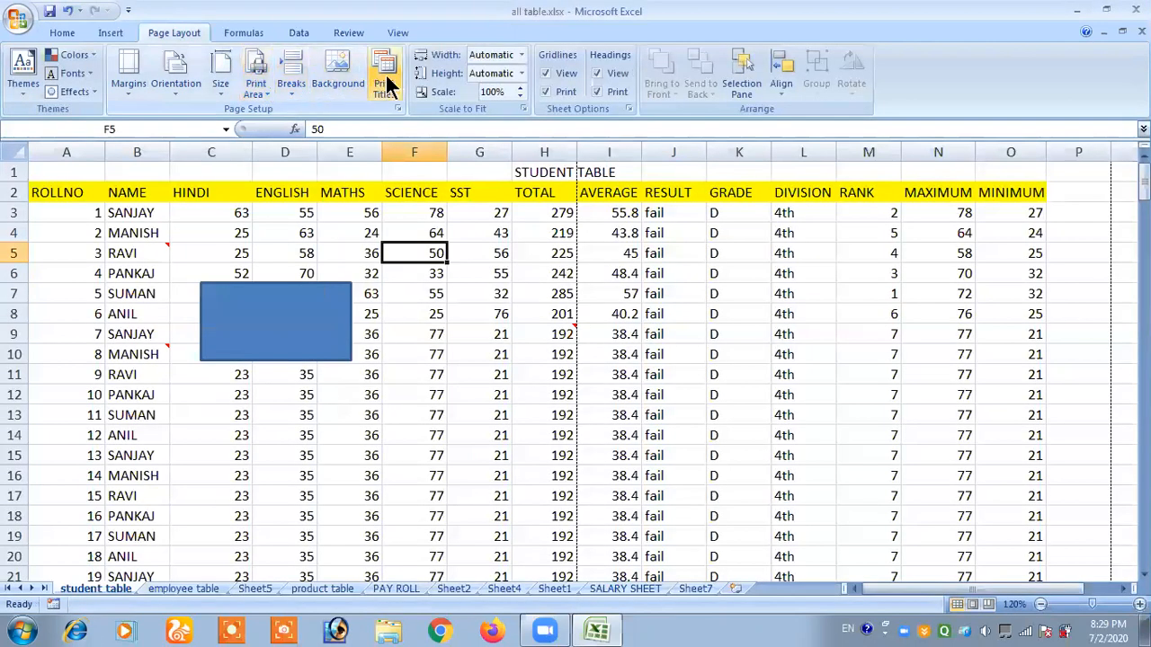
Set the sheet's comments to print at end of sheet
{"action": "left_click", "coordinate": [387, 79]}
{"action": "left_click_drag", "start_coordinate": [400, 109], "coordinate": [409, 70]}
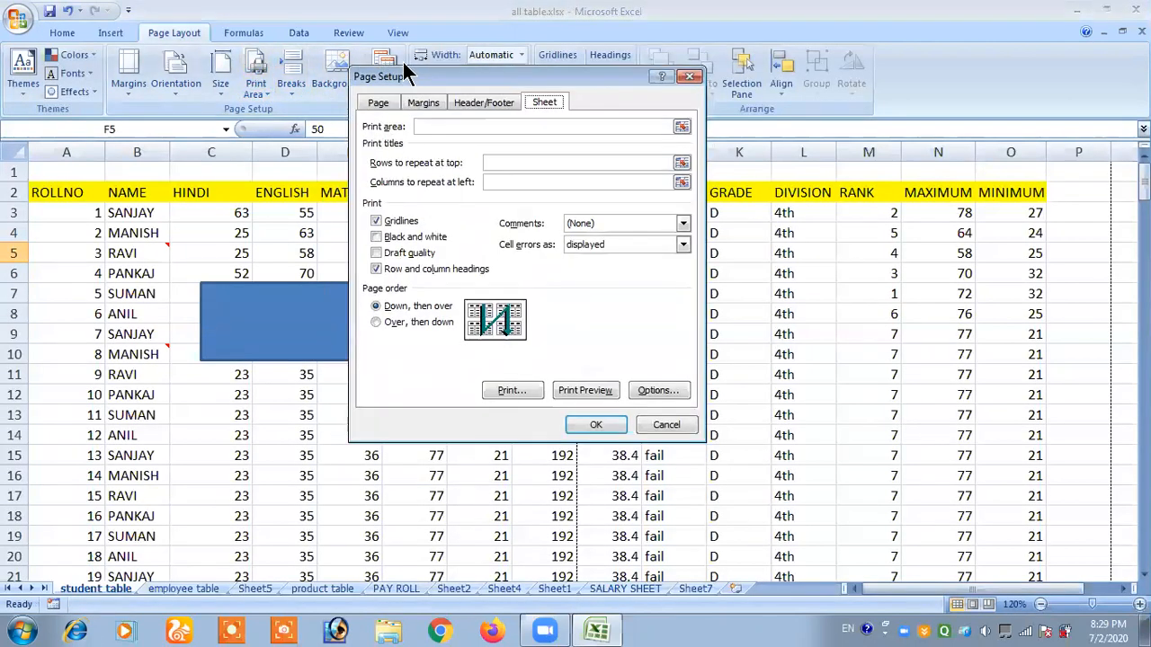
{"action": "left_click", "coordinate": [586, 222]}
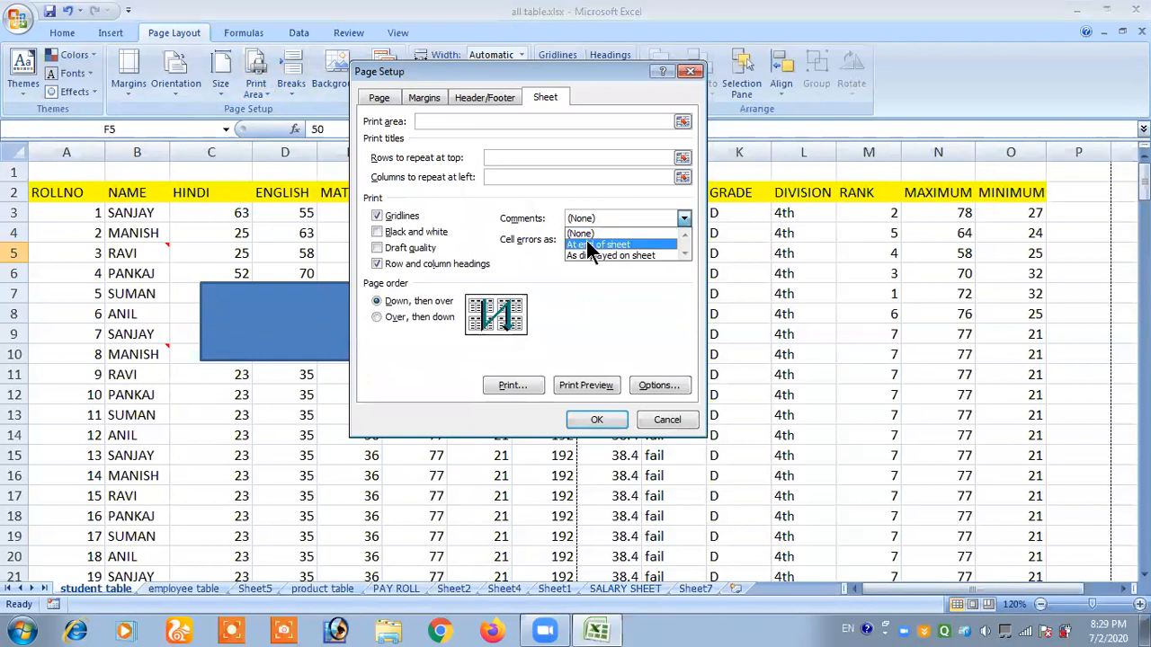
{"action": "left_click", "coordinate": [621, 243]}
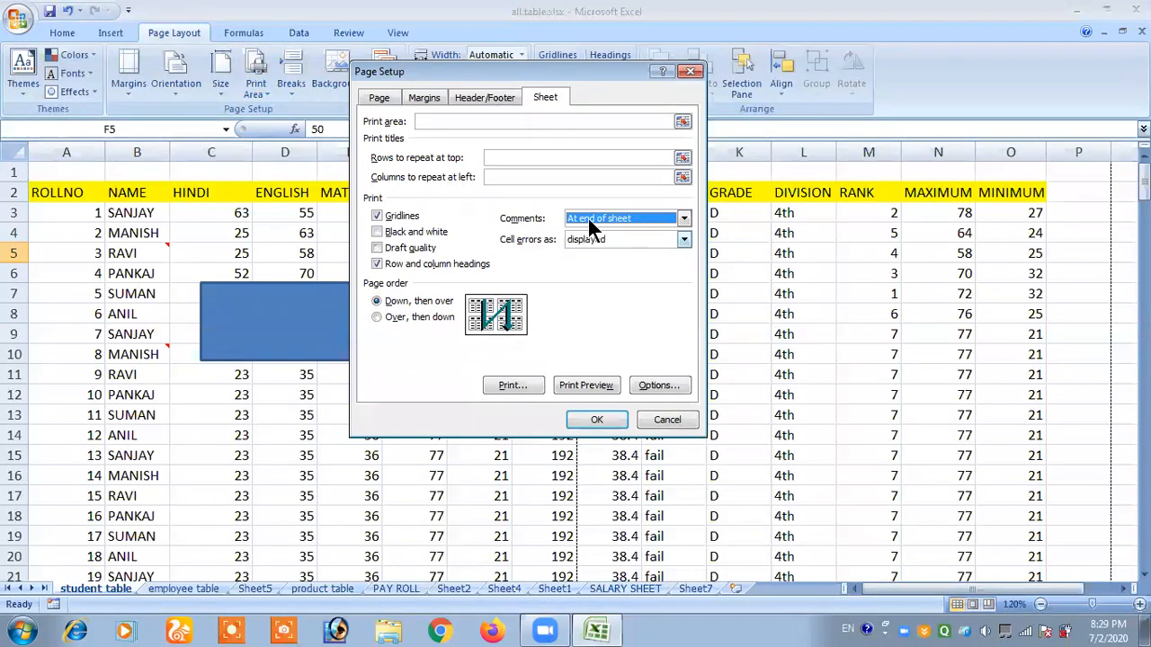
Go through the print preview to the last page and examine how the comments are listed there
{"action": "left_click", "coordinate": [585, 385]}
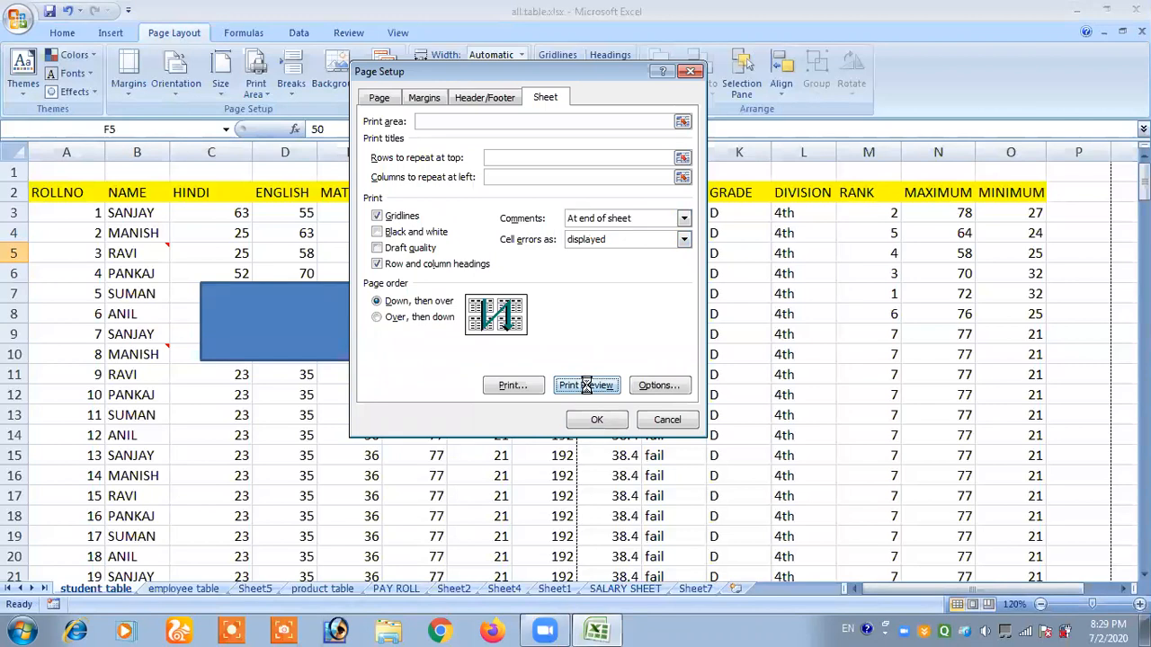
{"action": "left_click", "coordinate": [103, 71]}
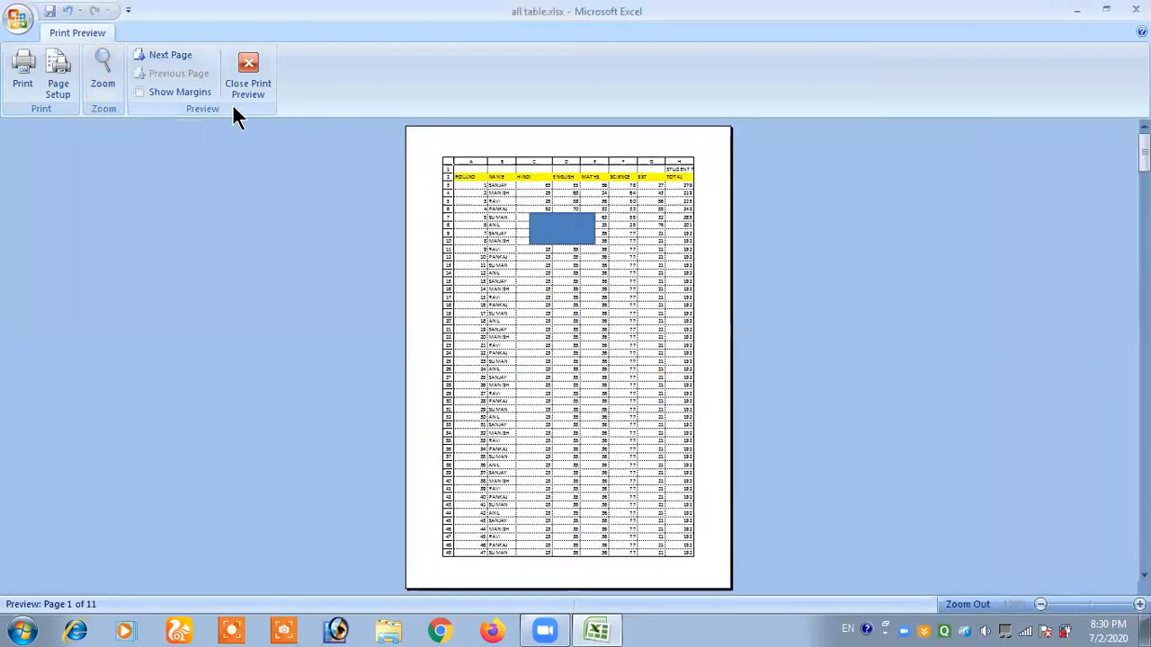
{"action": "left_click", "coordinate": [171, 55]}
{"action": "left_click", "coordinate": [171, 55]}
{"action": "left_click", "coordinate": [171, 55]}
{"action": "left_click", "coordinate": [170, 54]}
{"action": "left_click", "coordinate": [171, 55]}
{"action": "left_click", "coordinate": [171, 54]}
{"action": "left_click", "coordinate": [453, 153]}
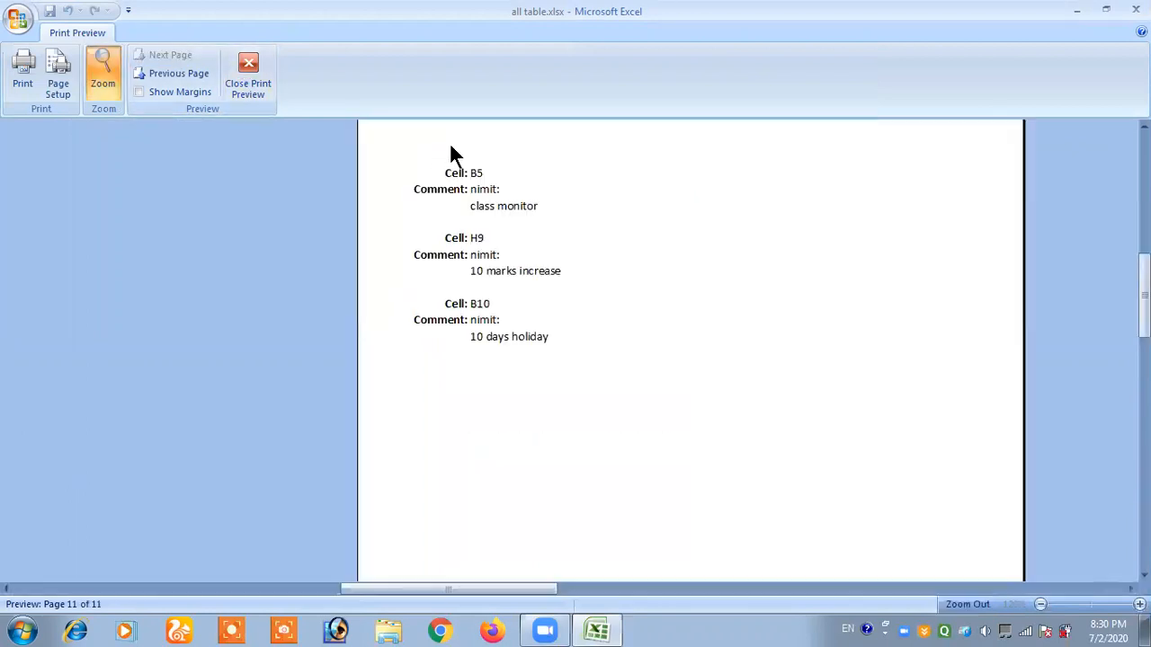
{"action": "left_click", "coordinate": [245, 72]}
Set comments to print as displayed on sheet and check the result in the print preview
{"action": "left_click", "coordinate": [384, 81]}
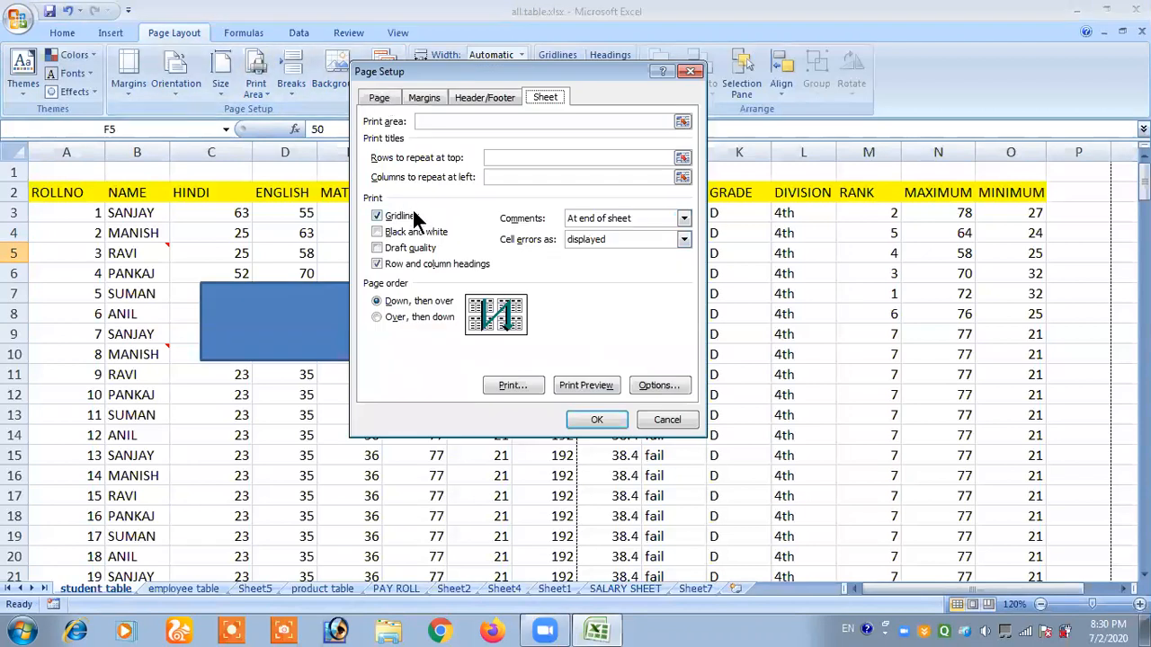
{"action": "left_click", "coordinate": [569, 221]}
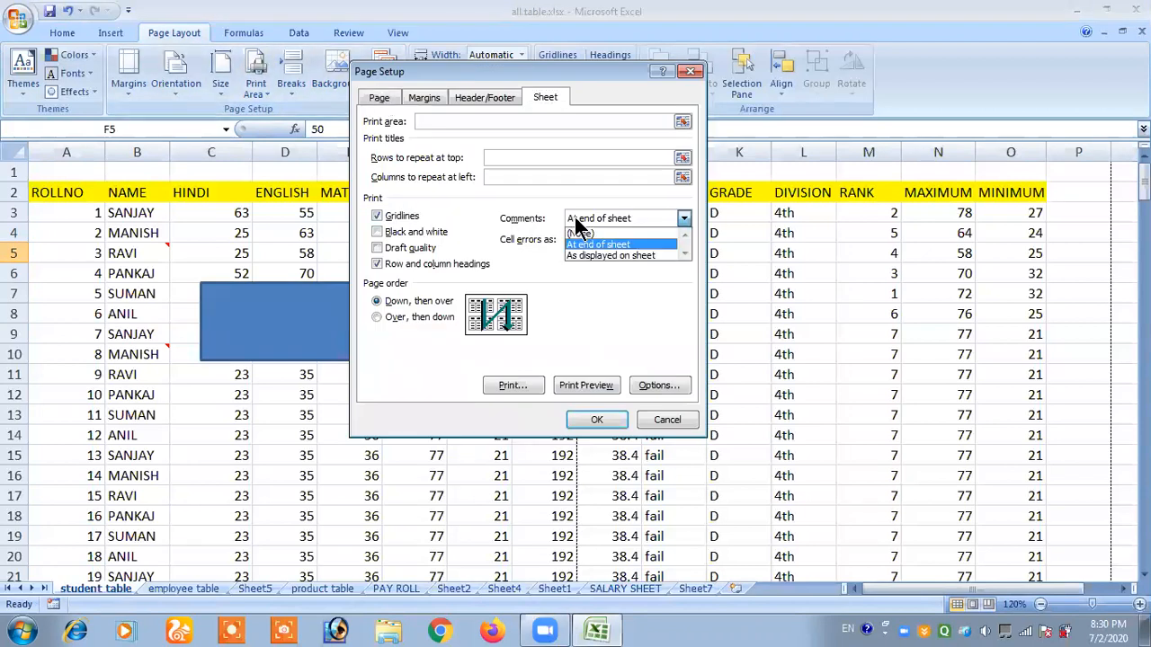
{"action": "left_click", "coordinate": [626, 255]}
{"action": "left_click", "coordinate": [594, 384]}
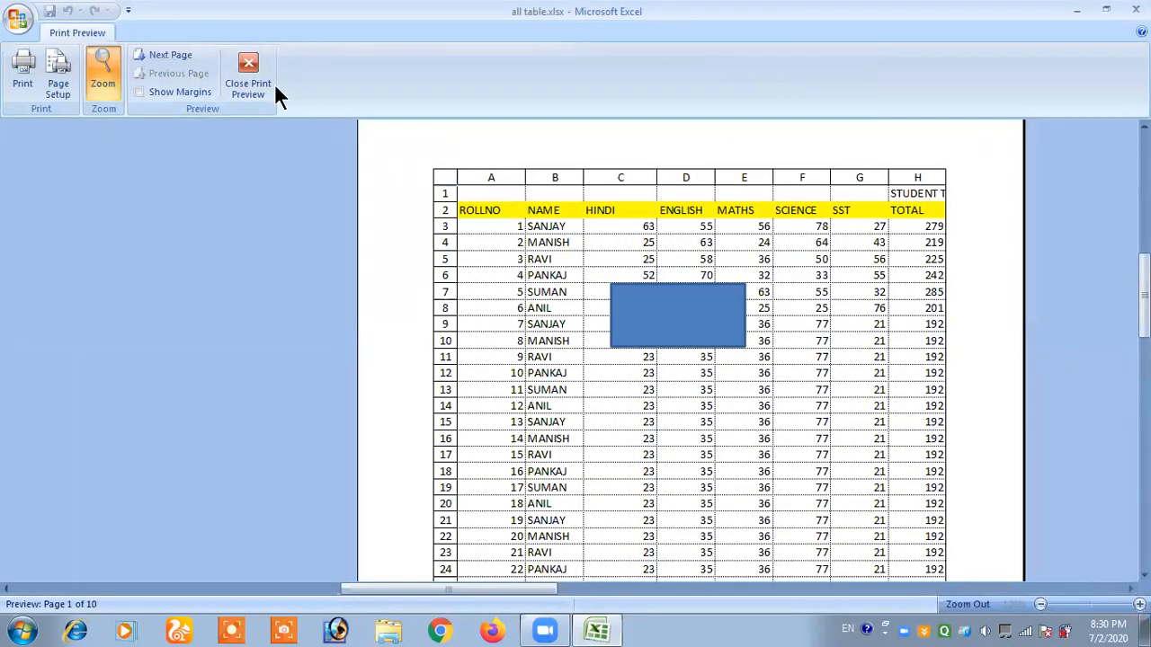
{"action": "left_click", "coordinate": [248, 85]}
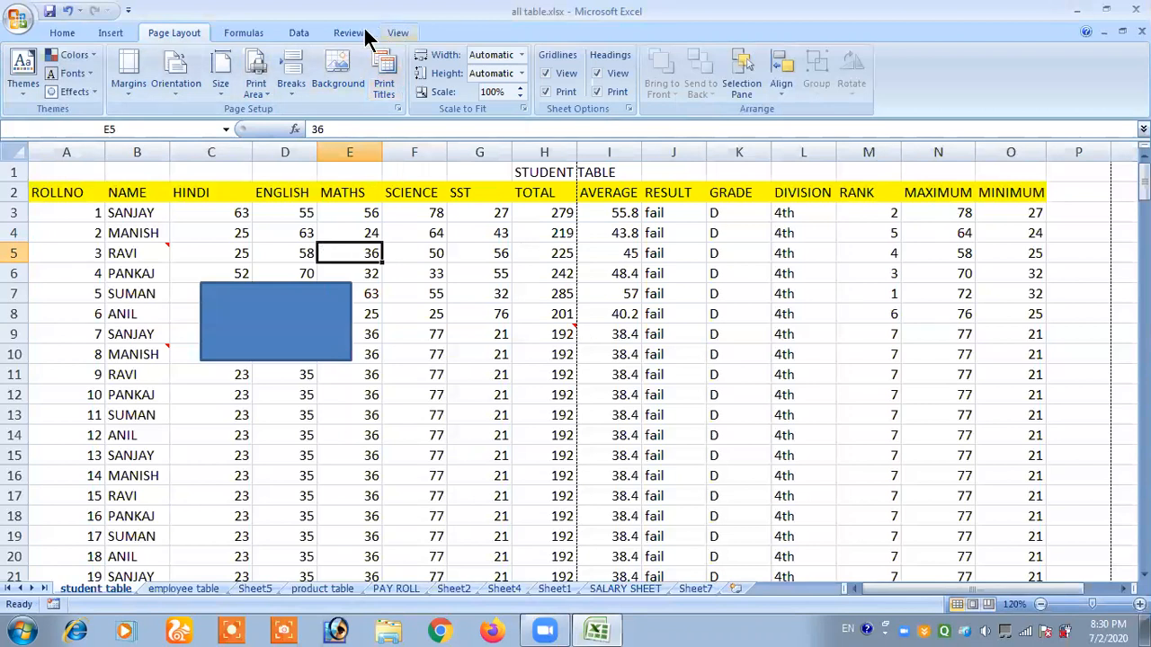
Show all comments on the sheet and check them in the print preview with comments printing as displayed on sheet
{"action": "left_click", "coordinate": [361, 27]}
{"action": "left_click", "coordinate": [385, 73]}
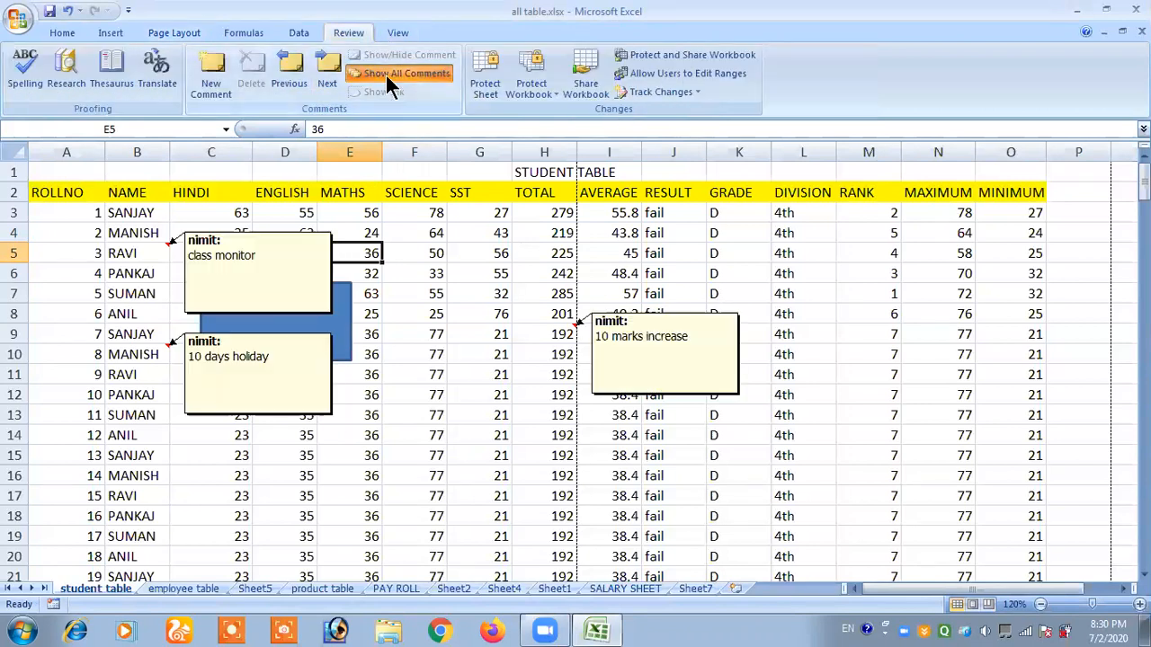
{"action": "left_click", "coordinate": [171, 34]}
{"action": "left_click", "coordinate": [385, 85]}
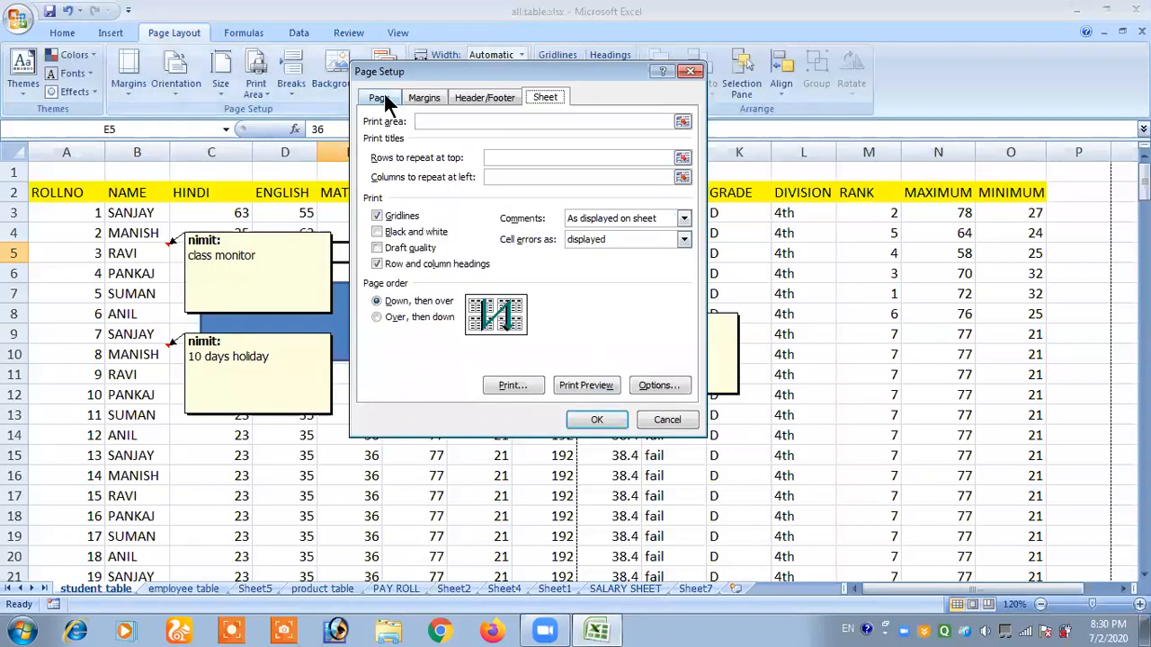
{"action": "left_click", "coordinate": [600, 219]}
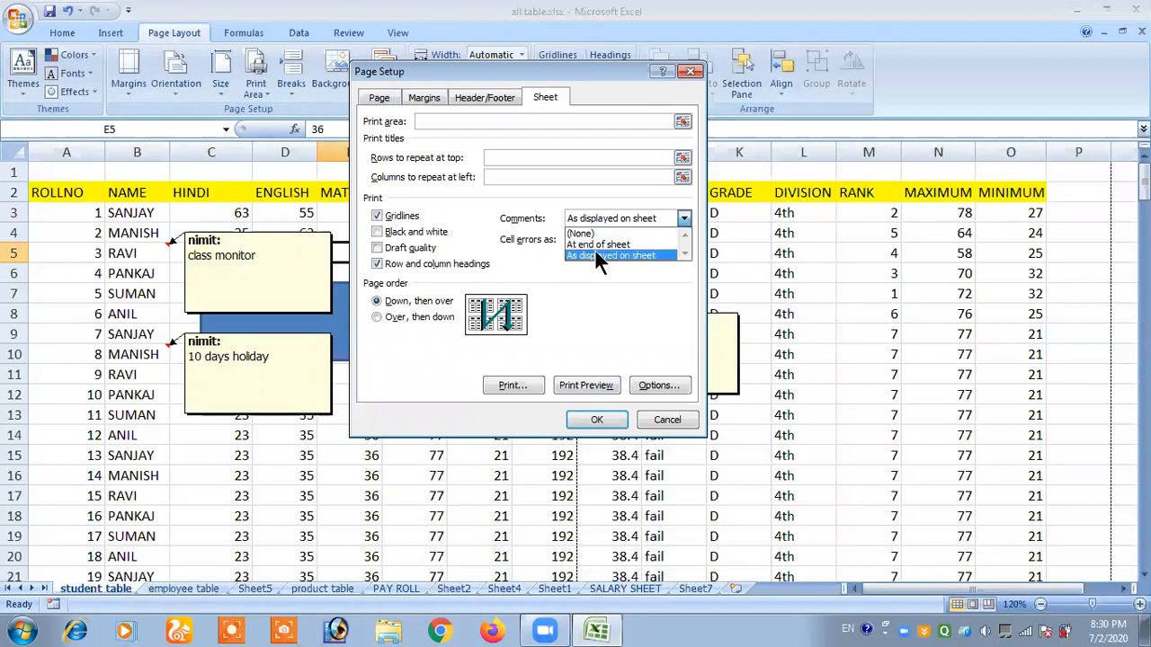
{"action": "left_click", "coordinate": [595, 255]}
{"action": "left_click", "coordinate": [575, 385]}
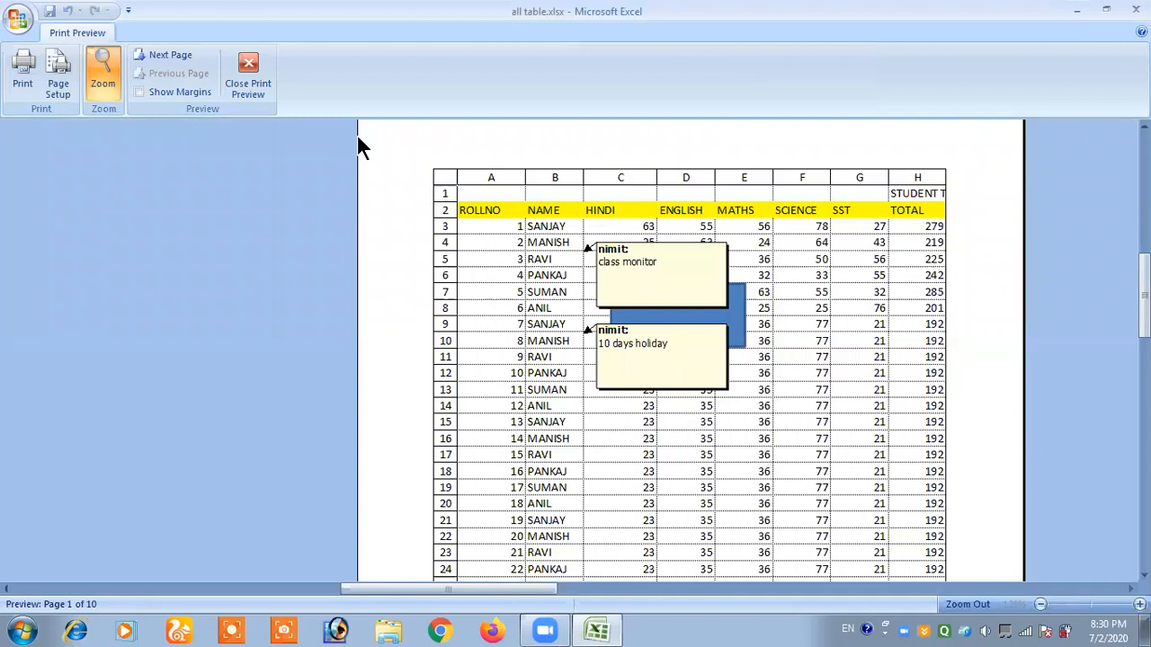
{"action": "left_click", "coordinate": [249, 76]}
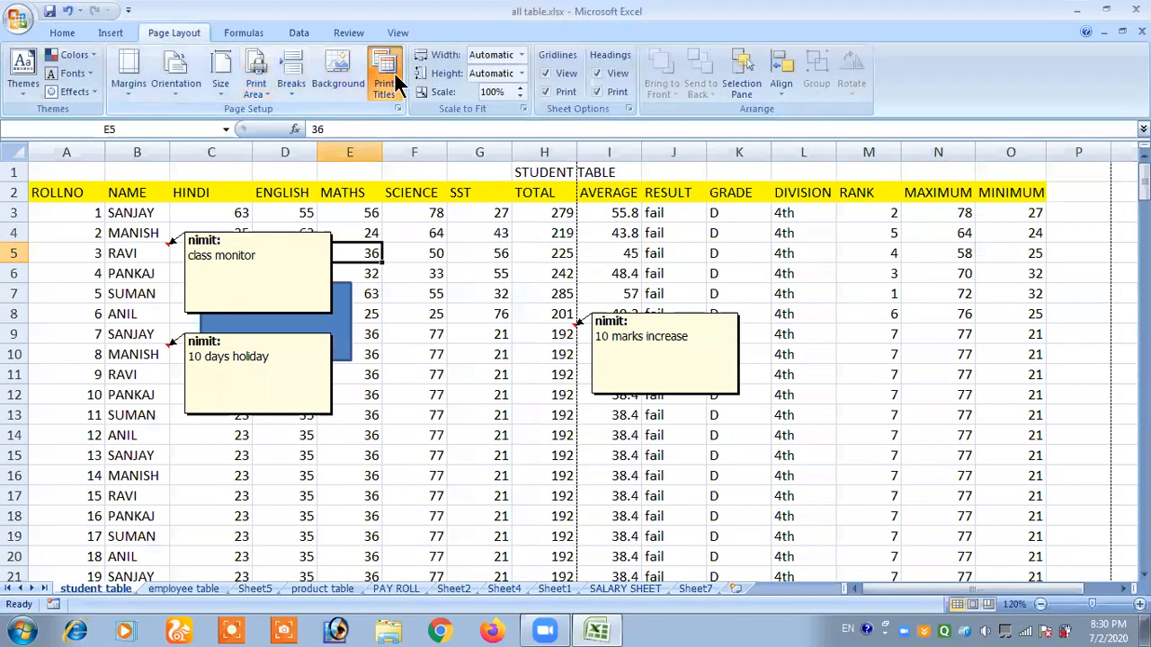
Look through the page setup options for how cell errors are printed
{"action": "left_click", "coordinate": [392, 74]}
{"action": "left_click", "coordinate": [582, 239]}
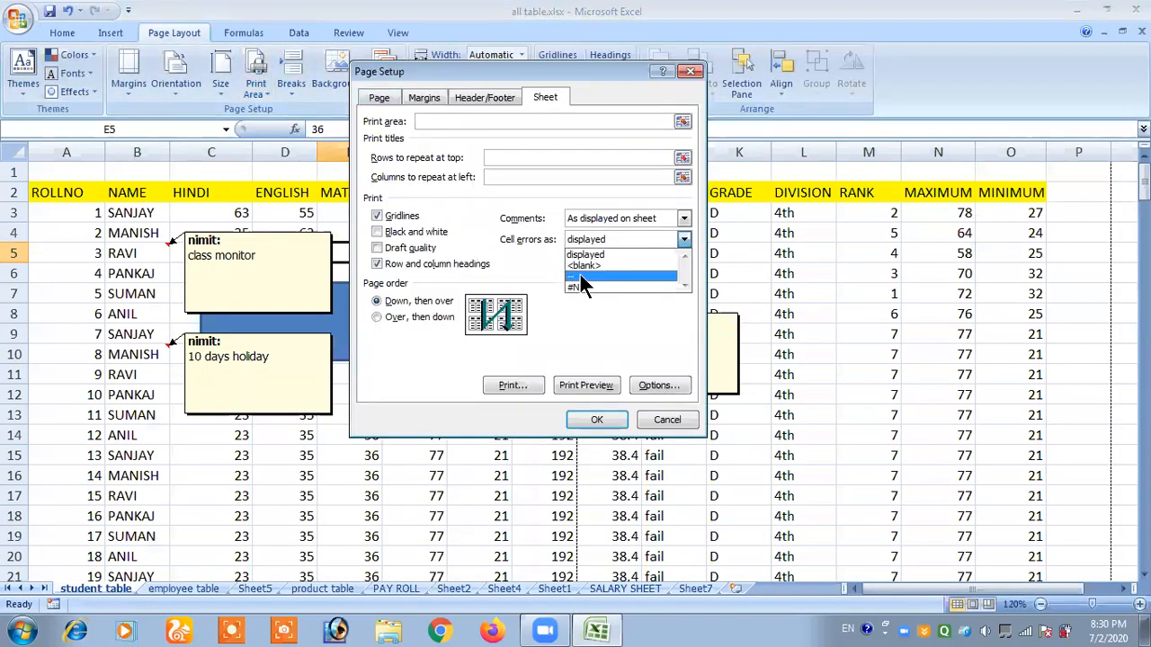
{"action": "left_click", "coordinate": [598, 420]}
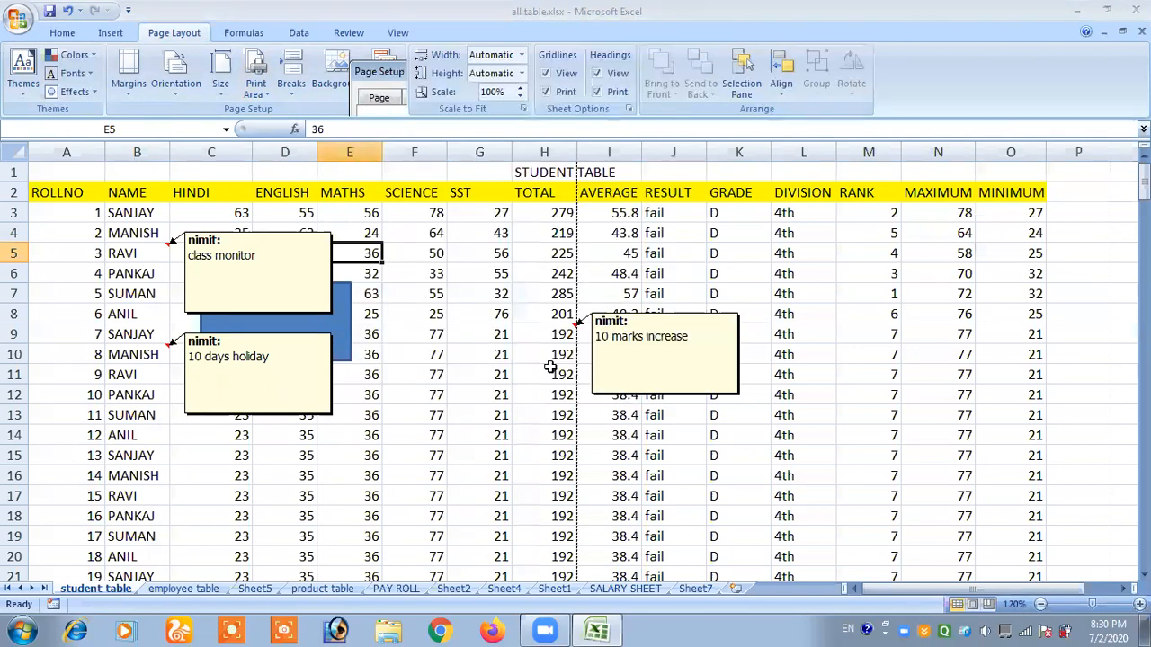
Break the function name in cell H6's total formula so that the cell returns a name error
{"action": "double_click", "coordinate": [558, 272]}
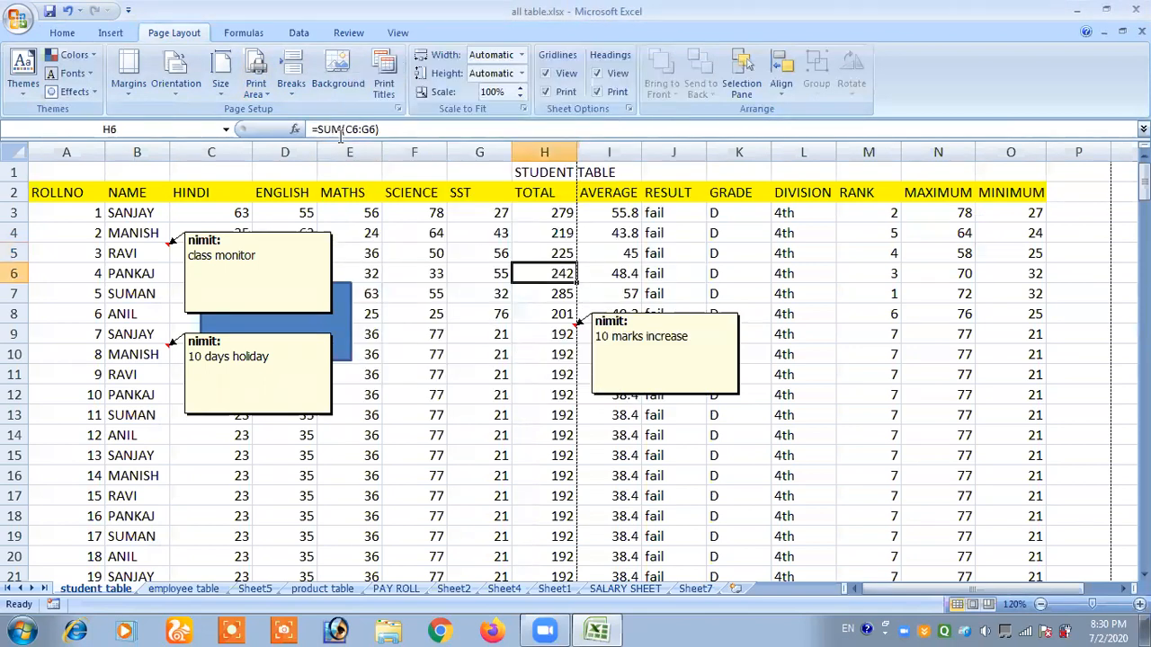
{"action": "key", "text": "Return"}
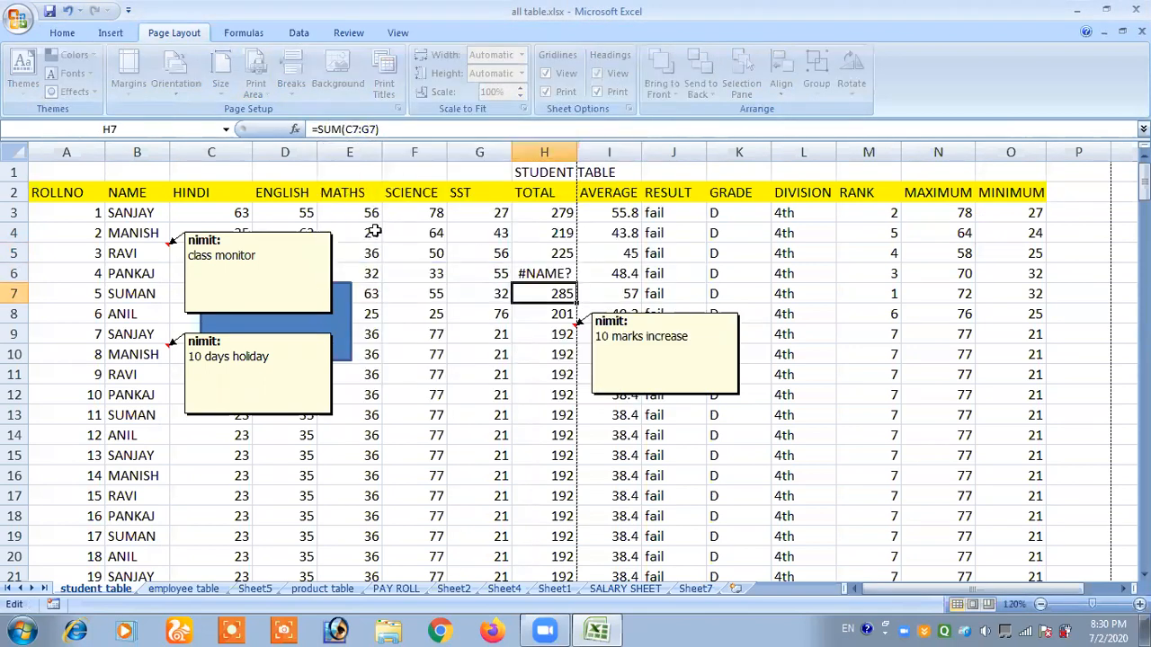
{"action": "left_click", "coordinate": [514, 277]}
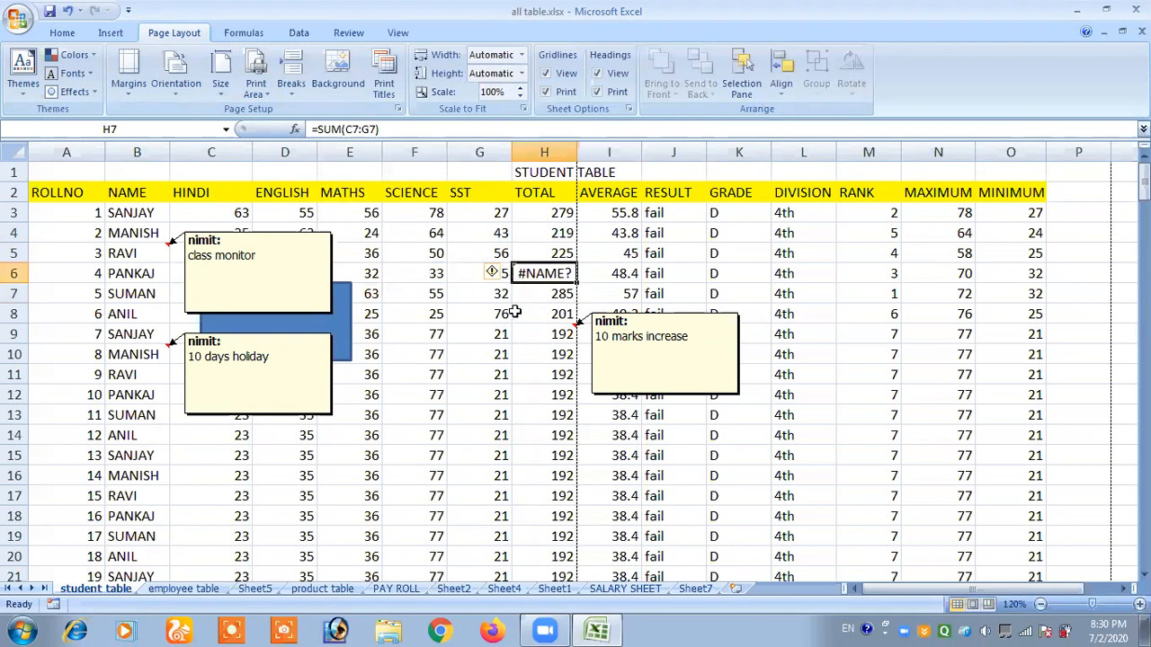
{"action": "left_click", "coordinate": [514, 315]}
Set cell errors to print as <blank> and check the TOTAL column in the print preview
{"action": "left_click", "coordinate": [387, 84]}
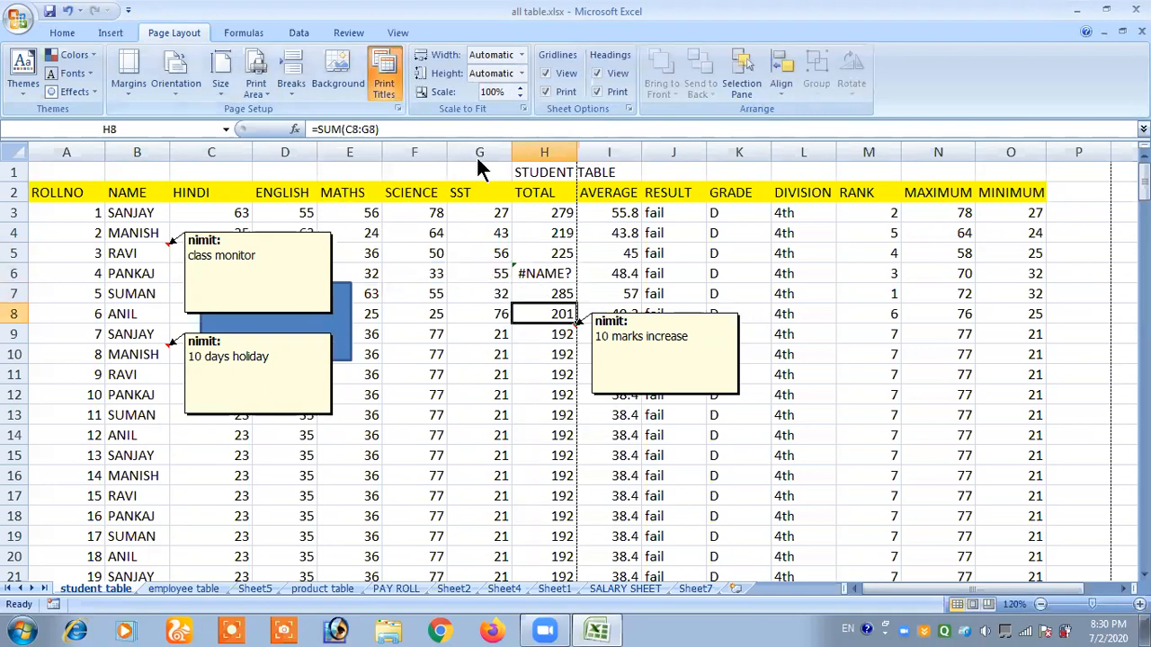
{"action": "left_click", "coordinate": [592, 239]}
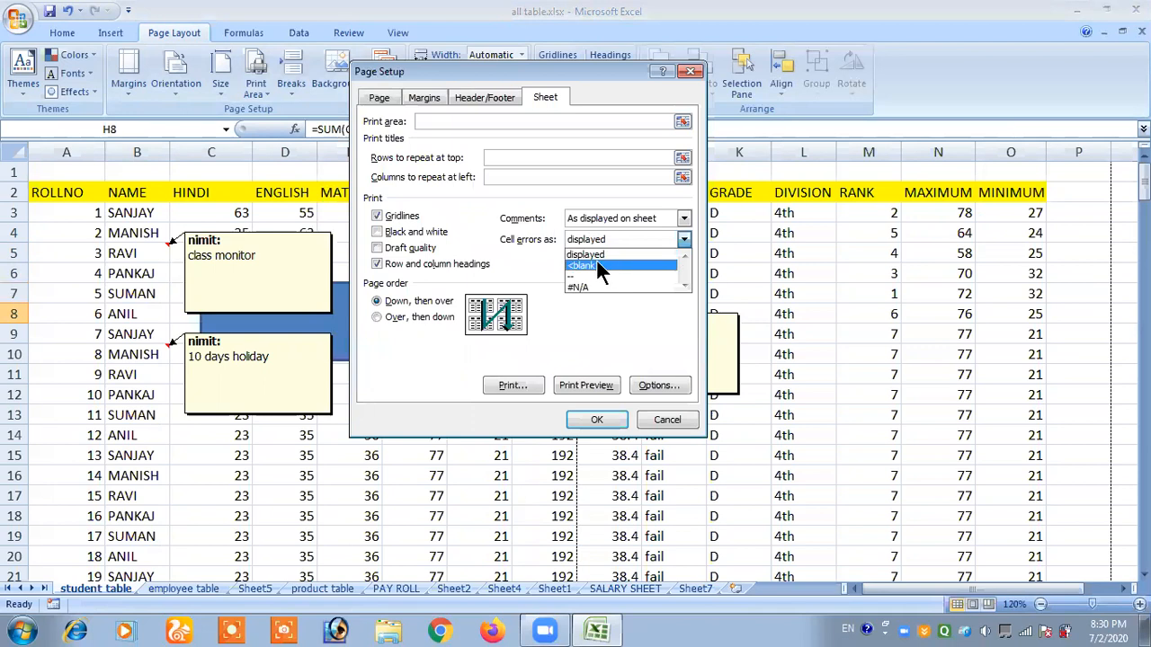
{"action": "left_click", "coordinate": [596, 265]}
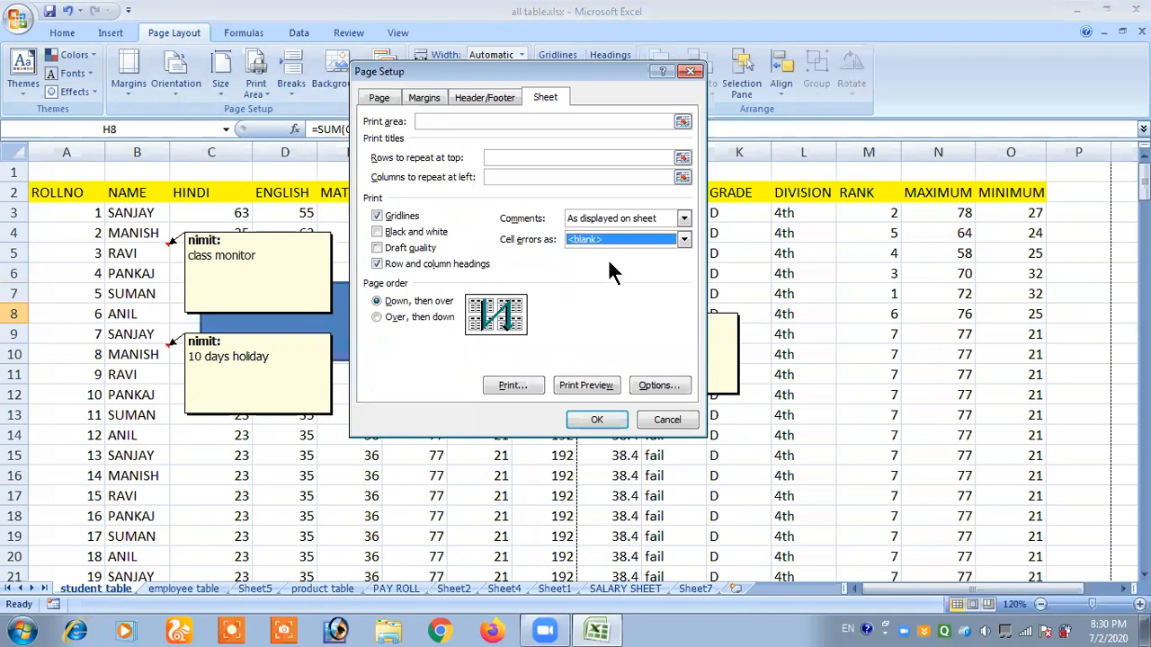
{"action": "left_click", "coordinate": [584, 385]}
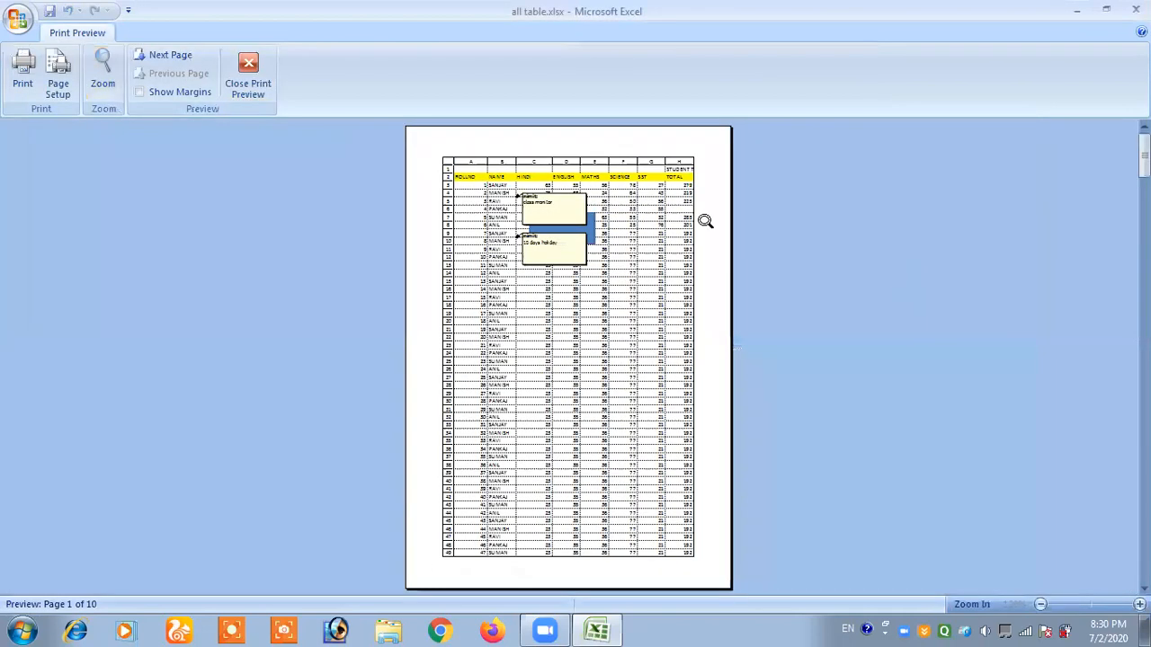
{"action": "left_click", "coordinate": [702, 222]}
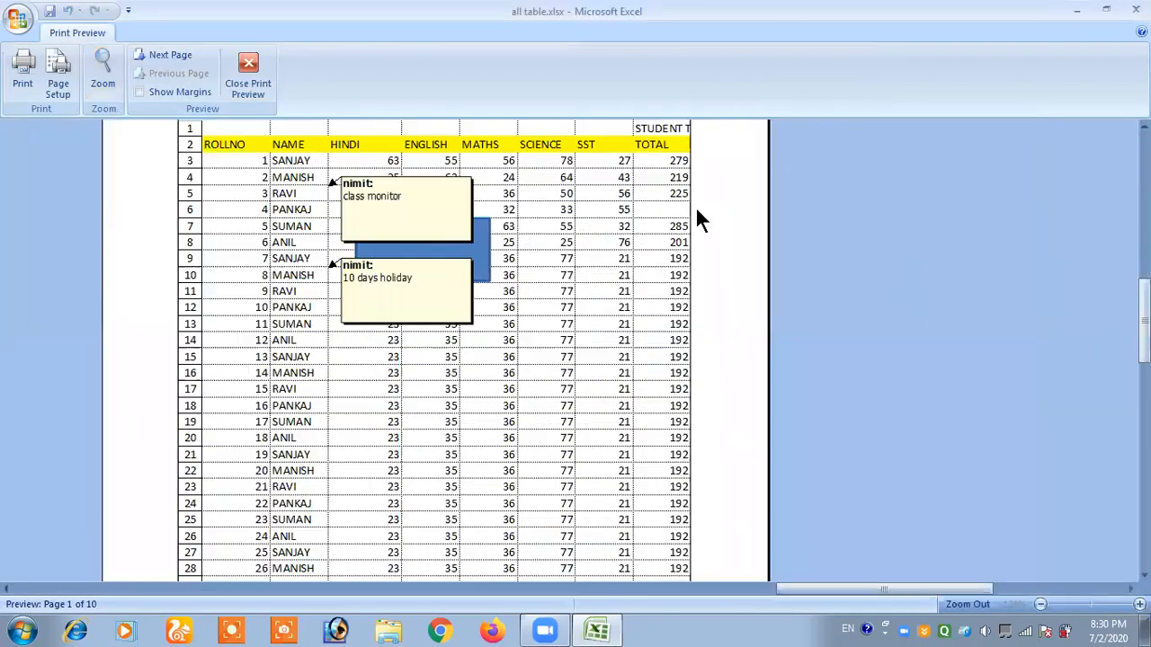
Set cell errors to print as -- from the preview's page setup and zoom in on the TOTAL column
{"action": "left_click", "coordinate": [58, 83]}
{"action": "left_click", "coordinate": [585, 240]}
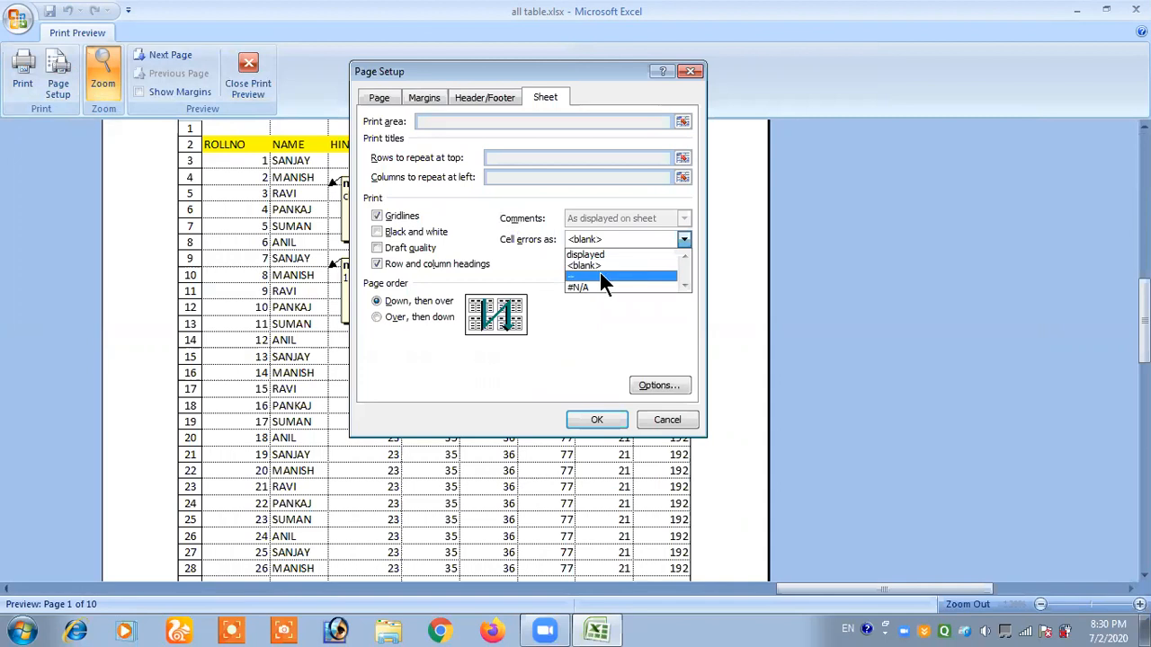
{"action": "left_click", "coordinate": [599, 272]}
{"action": "left_click", "coordinate": [598, 417]}
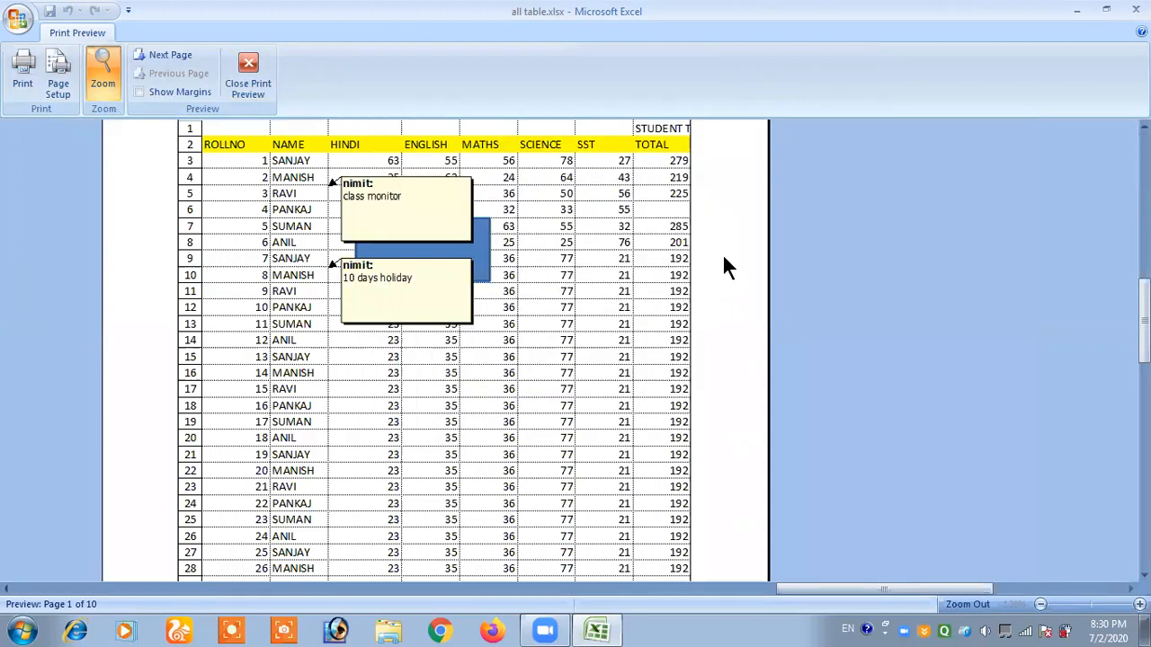
{"action": "left_click", "coordinate": [674, 209]}
{"action": "left_click", "coordinate": [689, 206]}
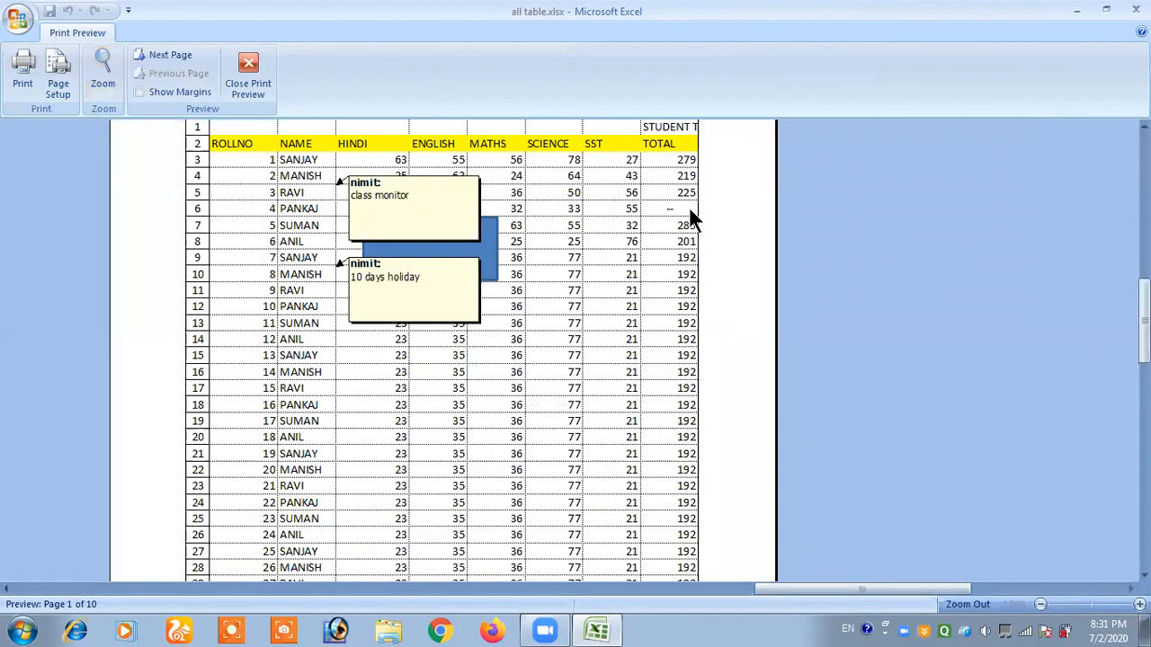
Set cell errors to print as #N/A and check the TOTAL column in the print preview
{"action": "left_click", "coordinate": [60, 79]}
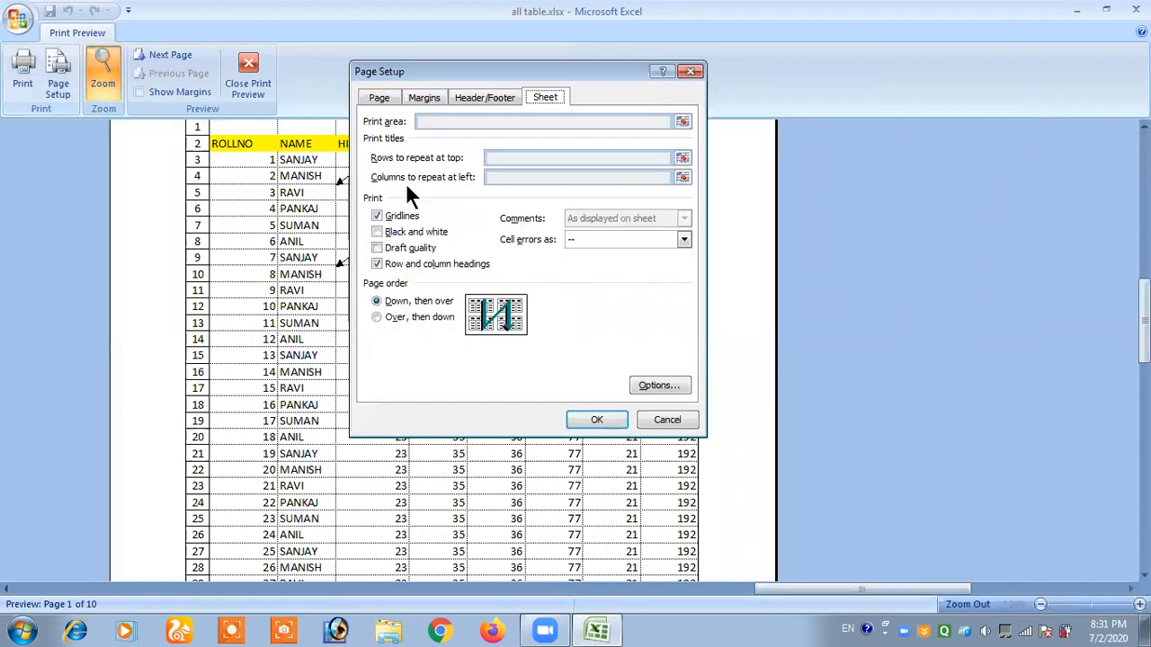
{"action": "left_click", "coordinate": [604, 237]}
{"action": "left_click", "coordinate": [601, 287]}
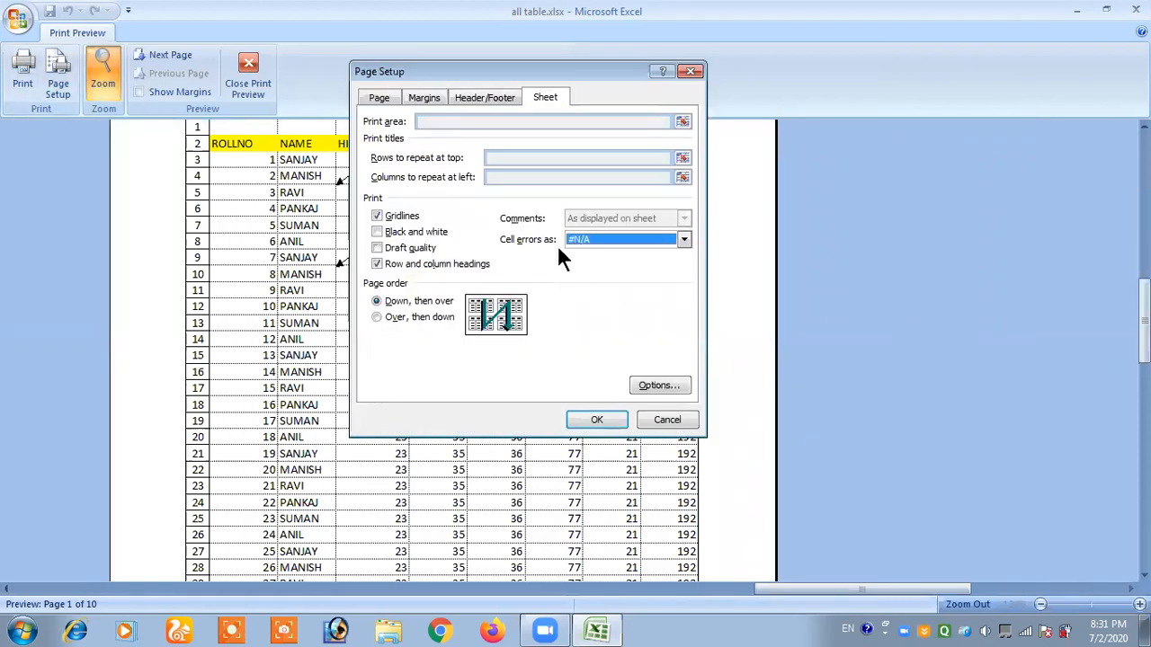
{"action": "left_click", "coordinate": [601, 421]}
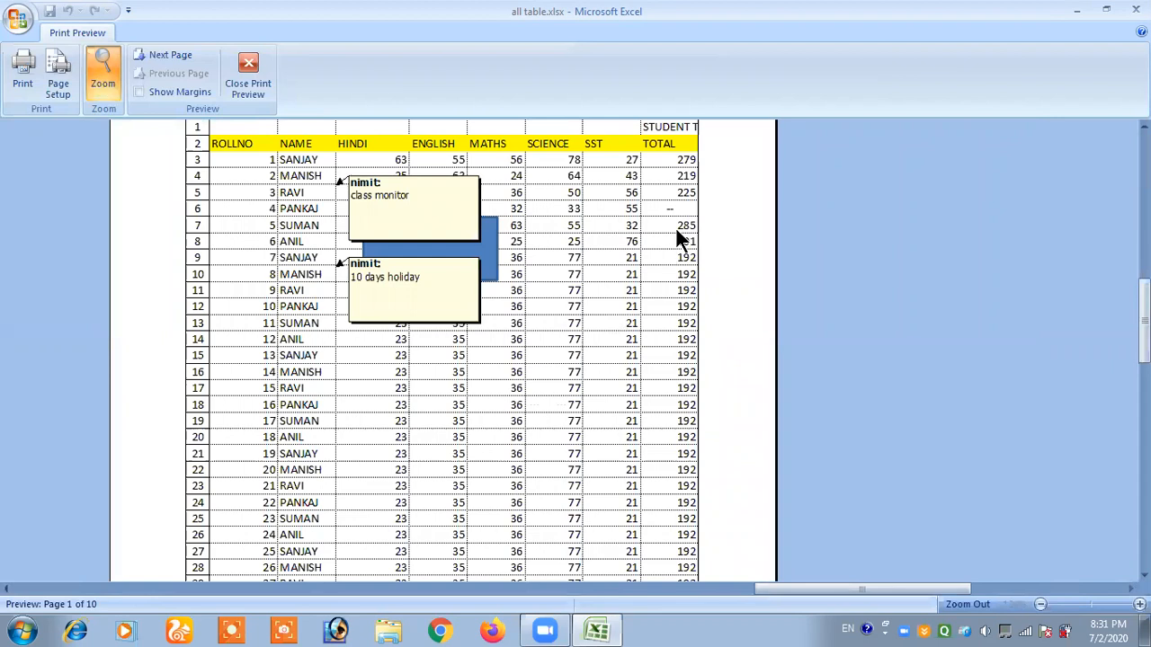
{"action": "left_click", "coordinate": [680, 206]}
{"action": "left_click", "coordinate": [679, 202]}
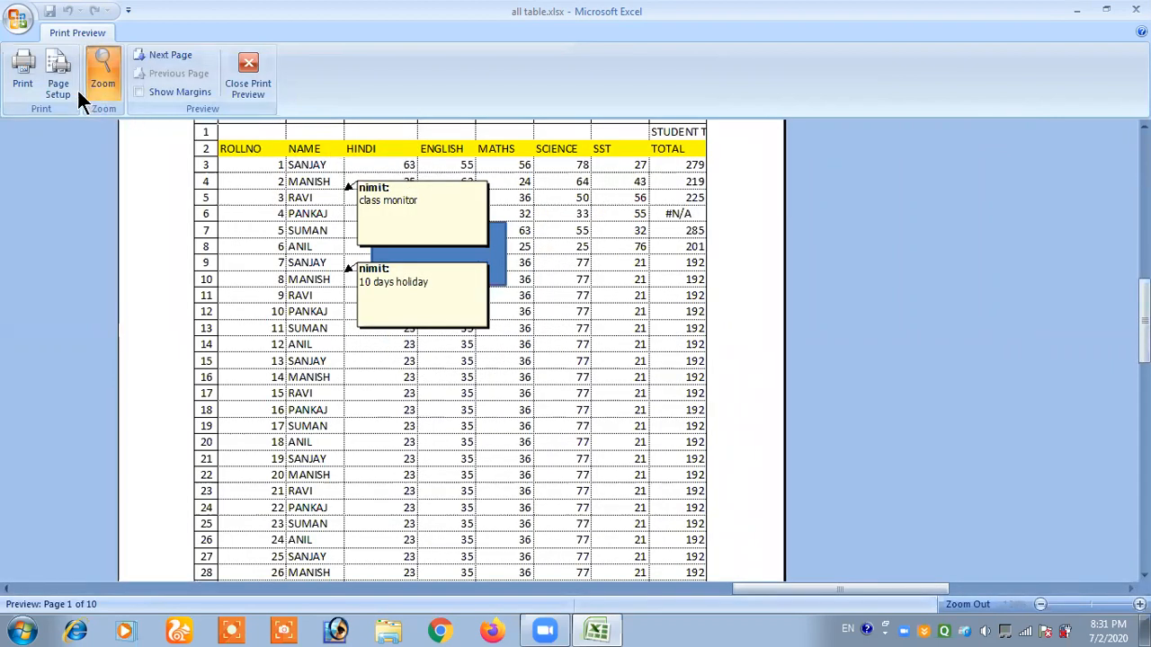
Set cell errors to print as displayed and apply the setting to the print preview
{"action": "left_click", "coordinate": [591, 238]}
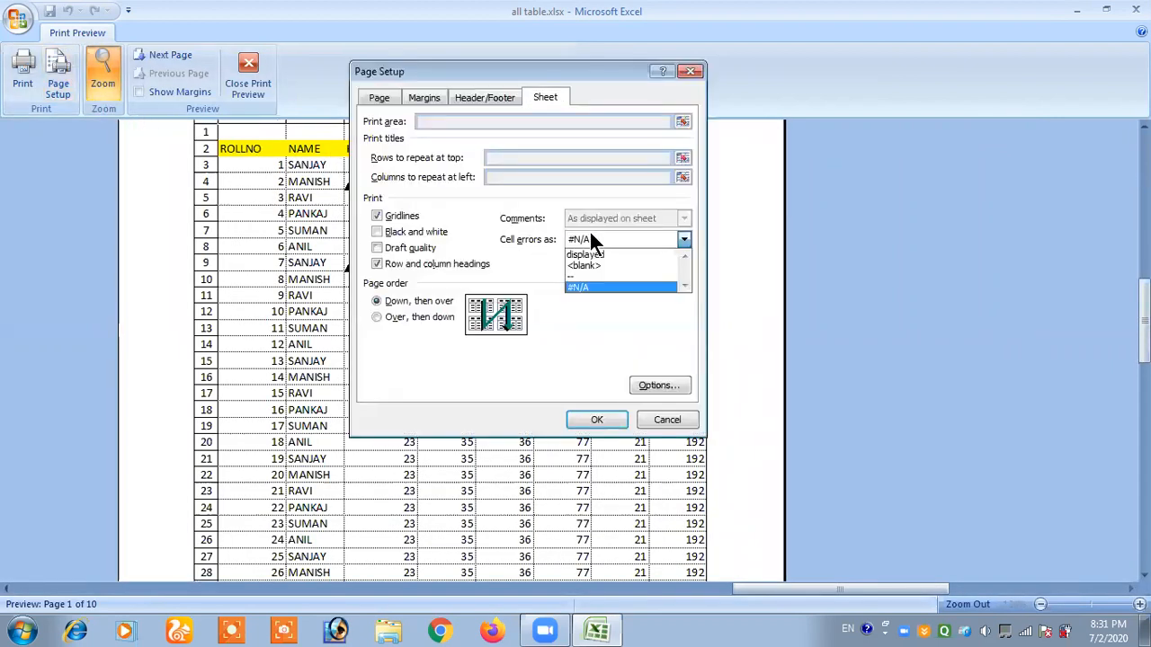
{"action": "left_click", "coordinate": [590, 253]}
{"action": "left_click", "coordinate": [589, 416]}
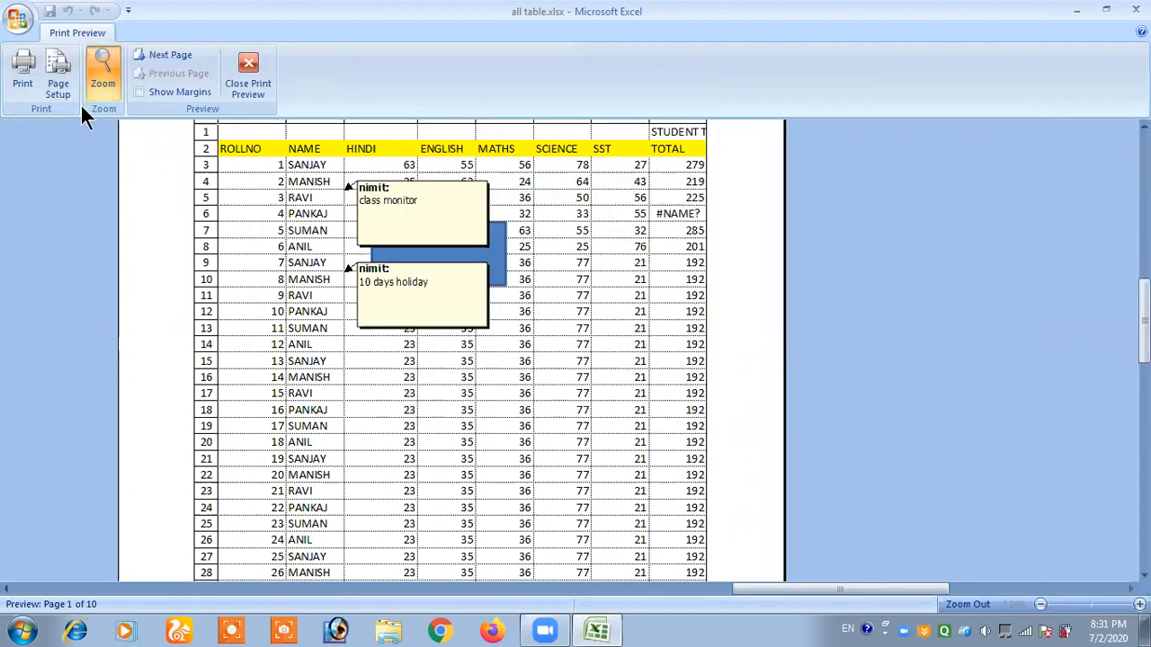
Compare the two page order options, keep Down, then over, and close the print preview
{"action": "left_click", "coordinate": [54, 67]}
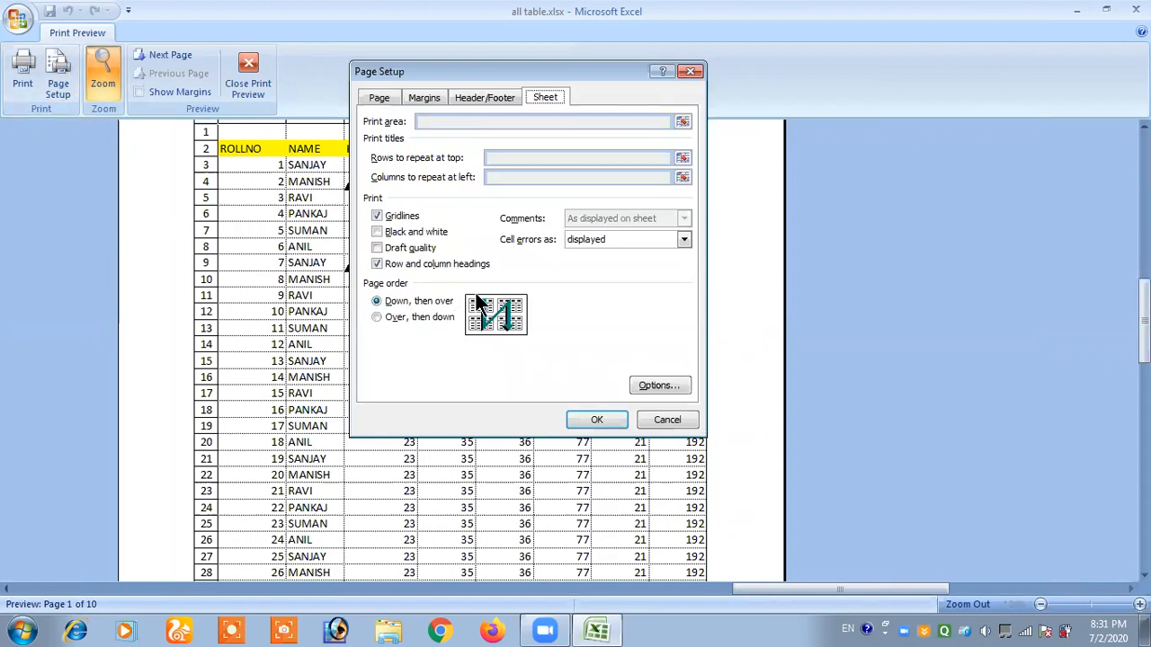
{"action": "left_click", "coordinate": [430, 319]}
{"action": "left_click", "coordinate": [426, 305]}
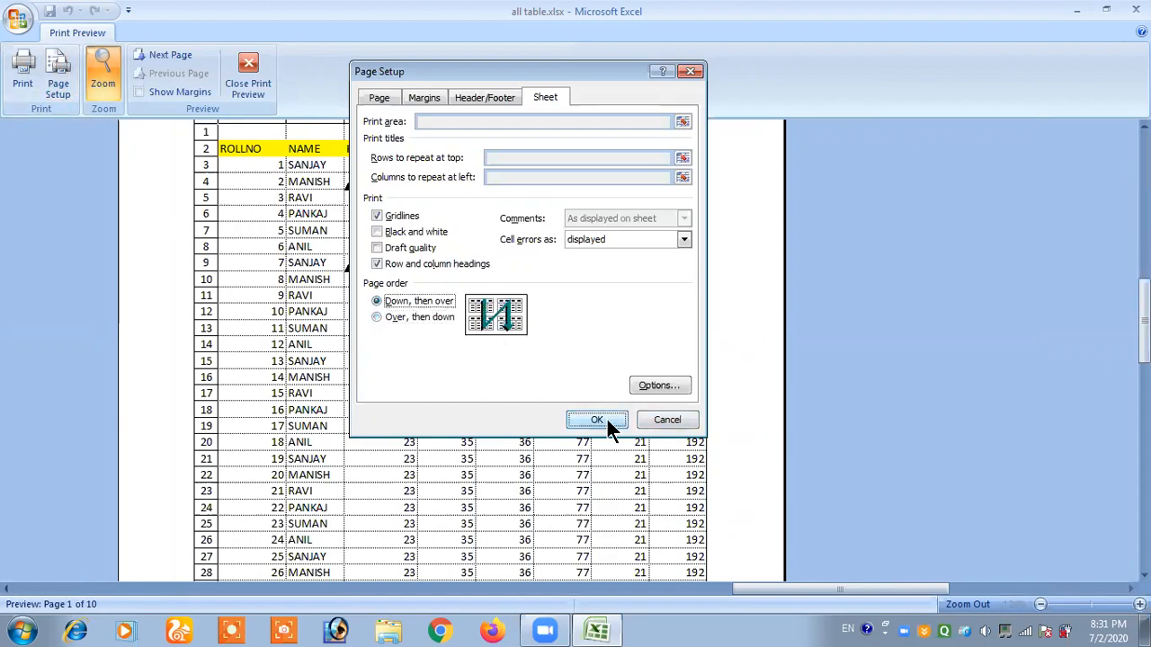
{"action": "left_click", "coordinate": [606, 417]}
{"action": "left_click", "coordinate": [249, 86]}
Trace the Down, then over page order on the sheet, going down columns B to E and over to the AVERAGE to DIVISION columns
{"action": "left_click_drag", "start_coordinate": [136, 172], "coordinate": [377, 326]}
{"action": "scroll", "coordinate": [378, 325], "scroll_direction": "down", "scroll_amount": 14}
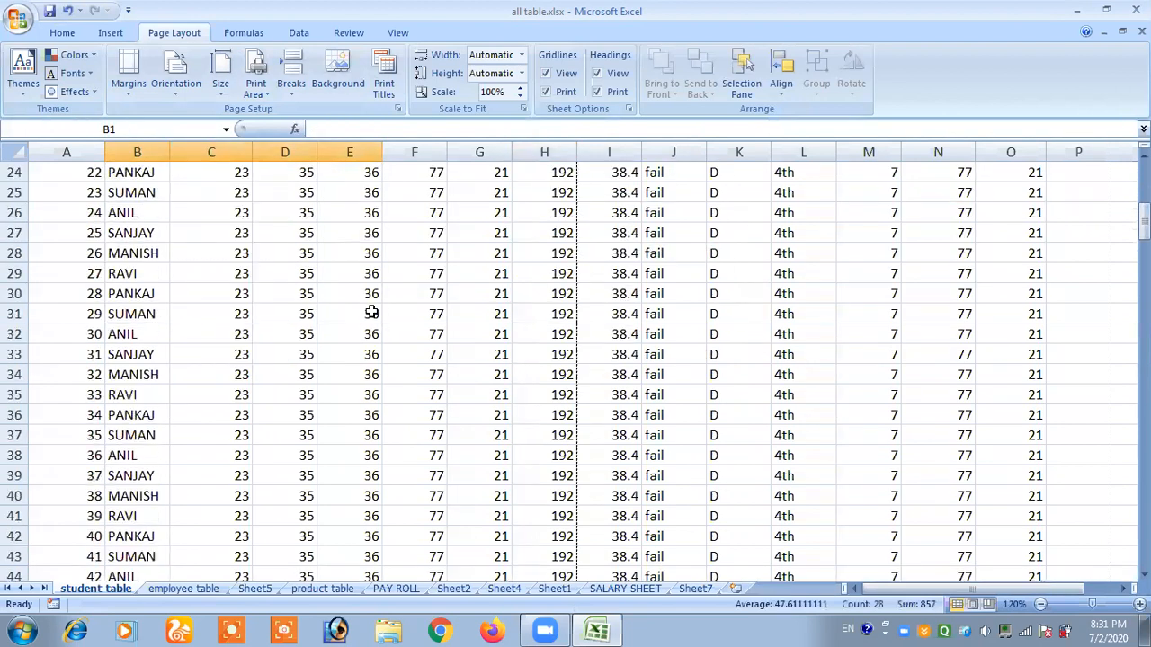
{"action": "left_click_drag", "start_coordinate": [140, 334], "coordinate": [331, 437]}
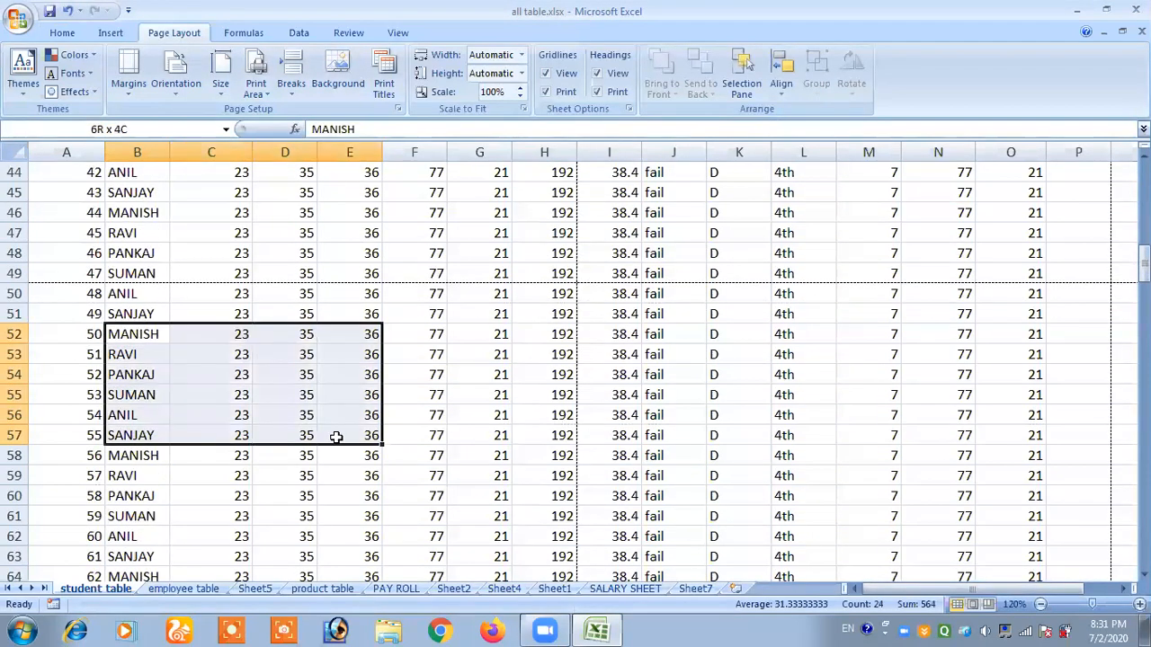
{"action": "scroll", "coordinate": [332, 437], "scroll_direction": "down", "scroll_amount": 11}
{"action": "scroll", "coordinate": [340, 449], "scroll_direction": "down", "scroll_amount": 5}
{"action": "left_click_drag", "start_coordinate": [215, 400], "coordinate": [311, 506]}
{"action": "left_click", "coordinate": [319, 476]}
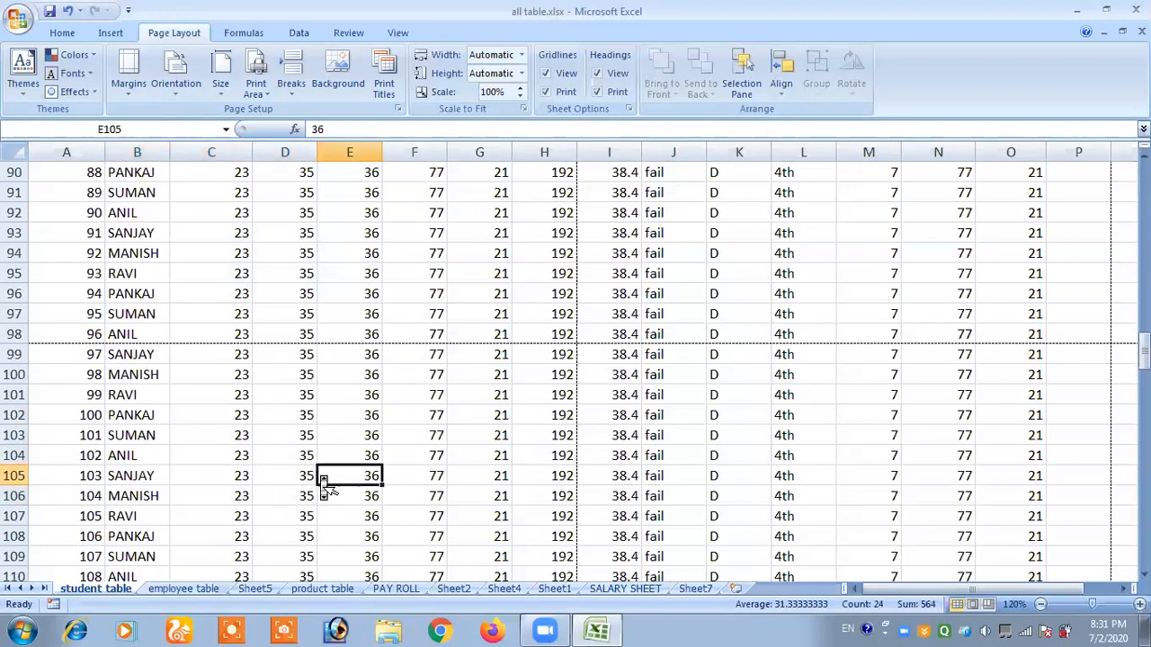
{"action": "scroll", "coordinate": [323, 481], "scroll_direction": "up", "scroll_amount": 20}
{"action": "left_click", "coordinate": [638, 193]}
{"action": "left_click_drag", "start_coordinate": [641, 194], "coordinate": [814, 357]}
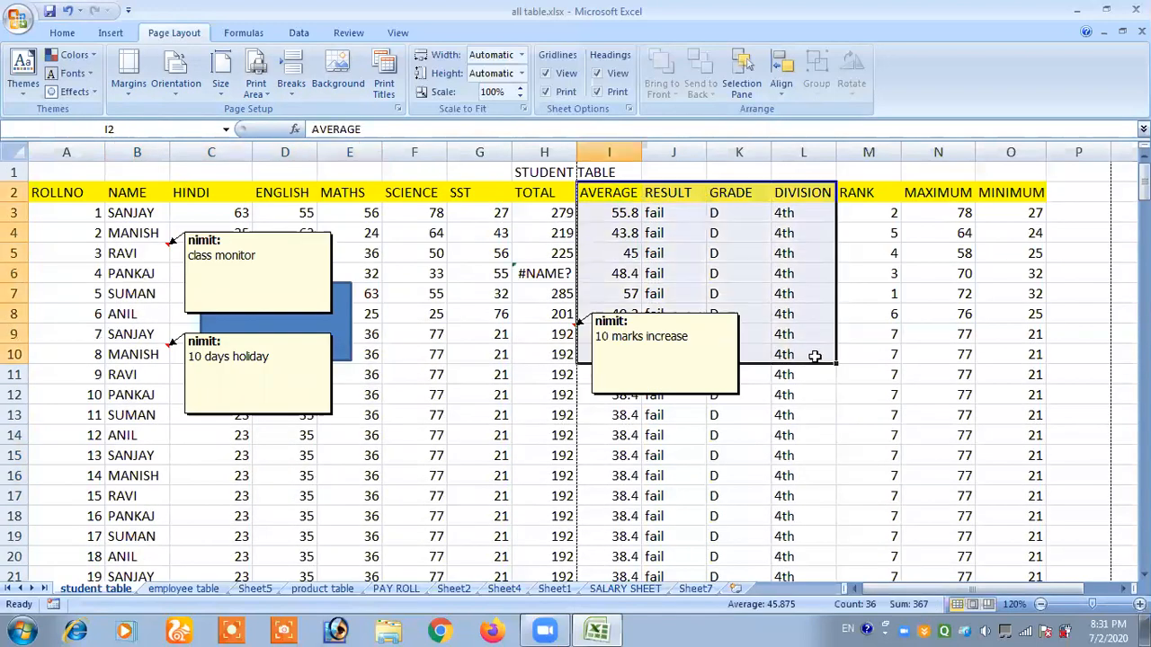
{"action": "left_click", "coordinate": [815, 356]}
Set the page order to Over, then down and trace that order across the top rows of the sheet
{"action": "left_click", "coordinate": [383, 96]}
{"action": "left_click", "coordinate": [405, 316]}
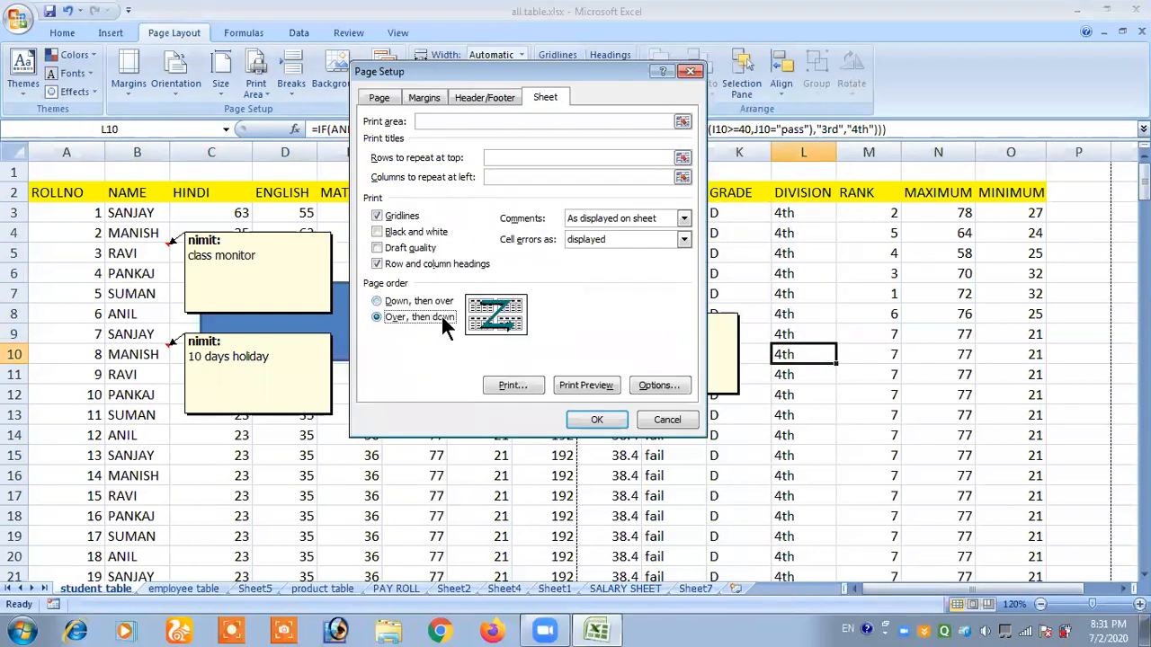
{"action": "left_click", "coordinate": [594, 420]}
{"action": "left_click_drag", "start_coordinate": [103, 208], "coordinate": [144, 233]}
{"action": "left_click_drag", "start_coordinate": [642, 196], "coordinate": [897, 282]}
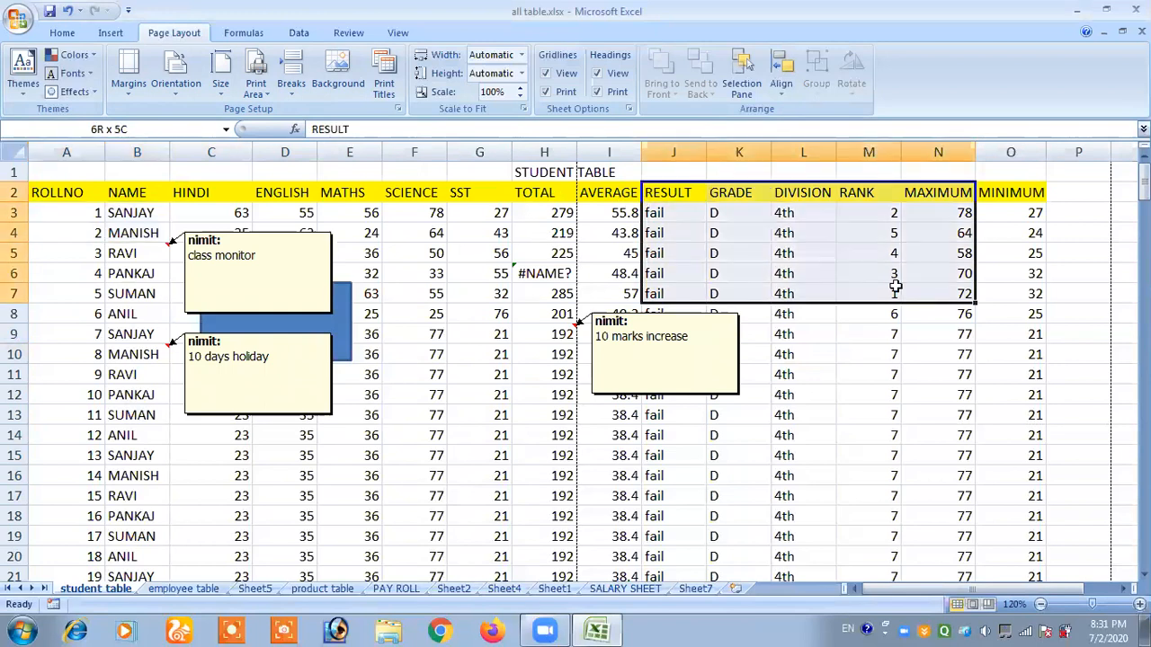
{"action": "left_click", "coordinate": [863, 268]}
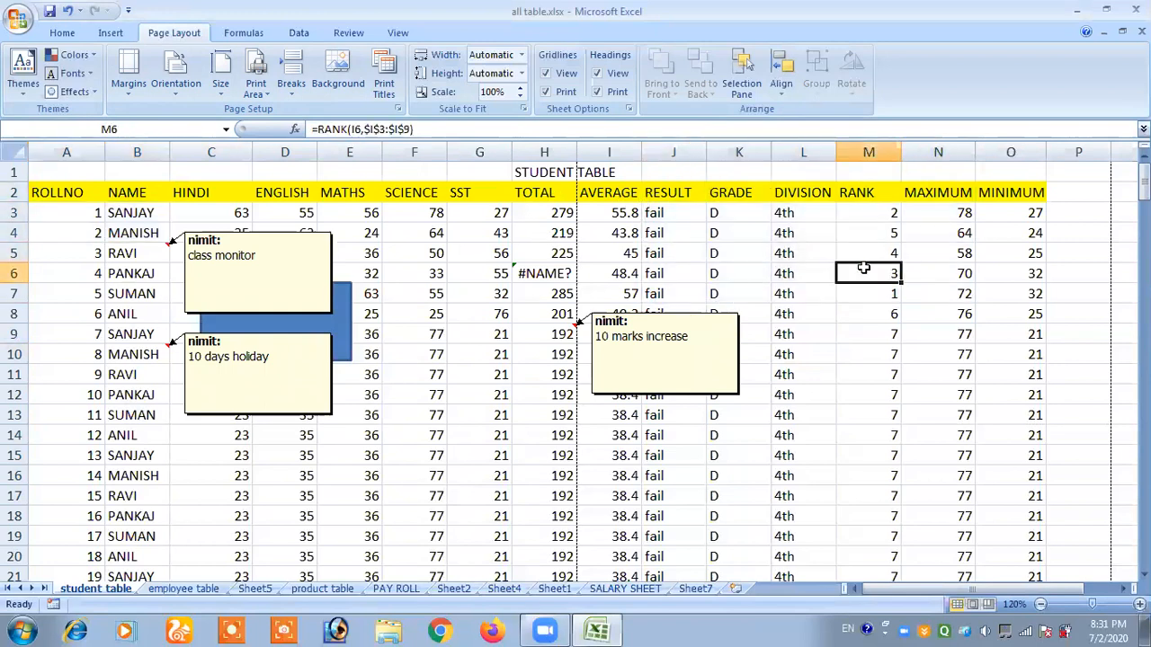
{"action": "left_click", "coordinate": [386, 82]}
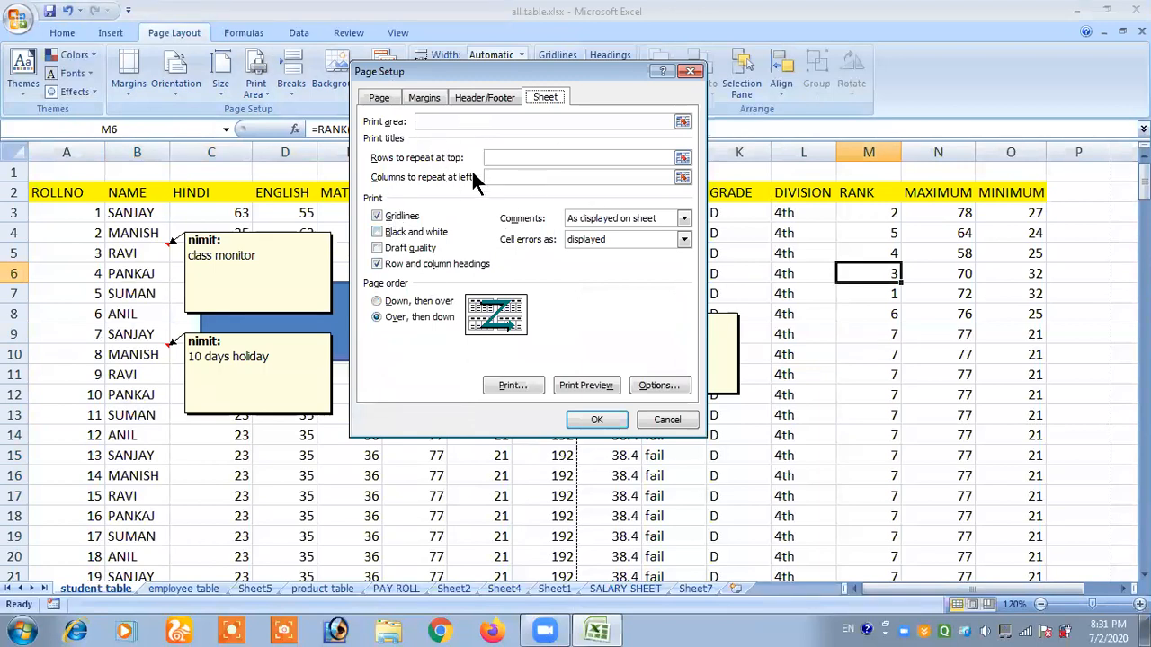
{"action": "left_click", "coordinate": [600, 418]}
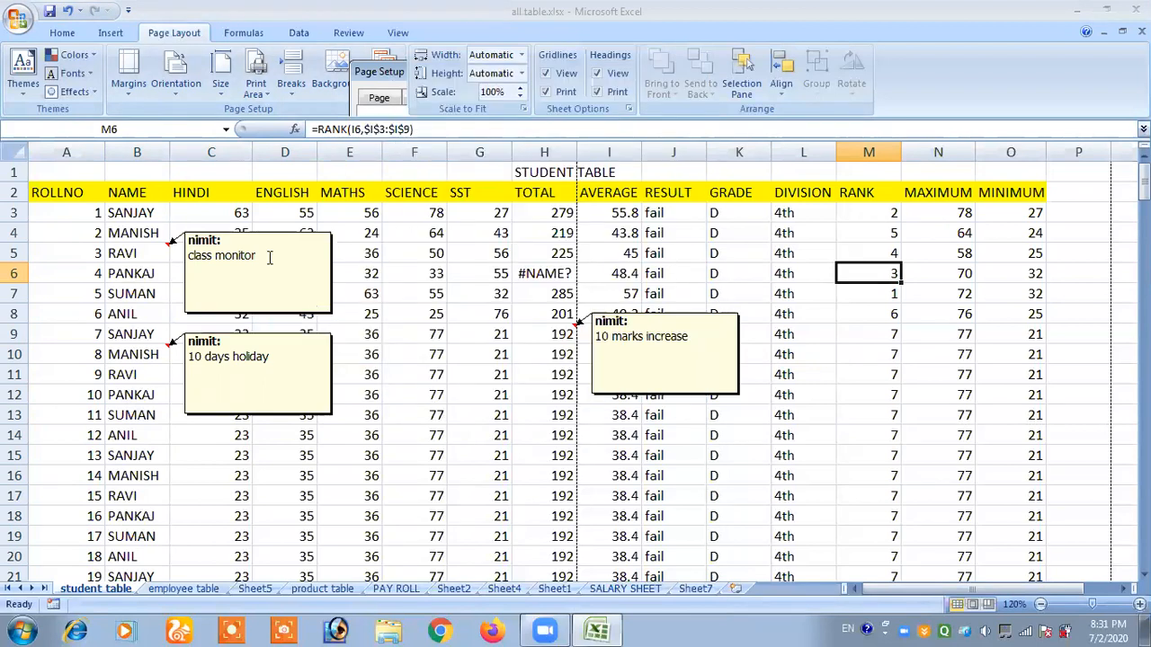
{"action": "left_click", "coordinate": [18, 18]}
{"action": "mouse_move", "coordinate": [63, 205]}
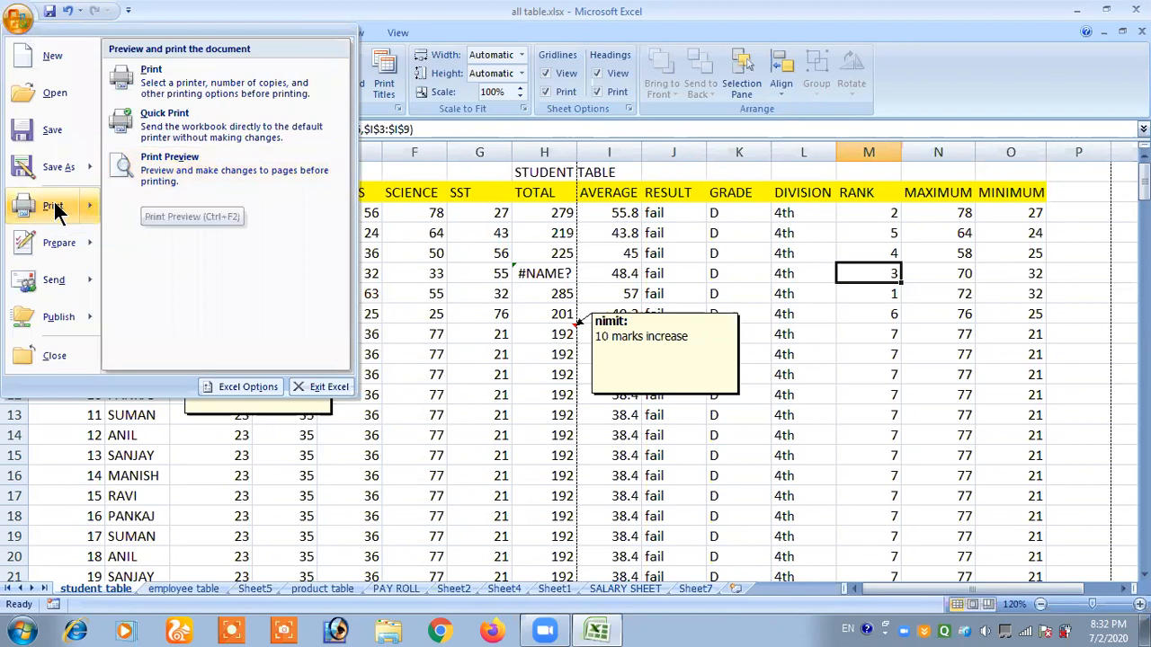
{"action": "left_click", "coordinate": [436, 238]}
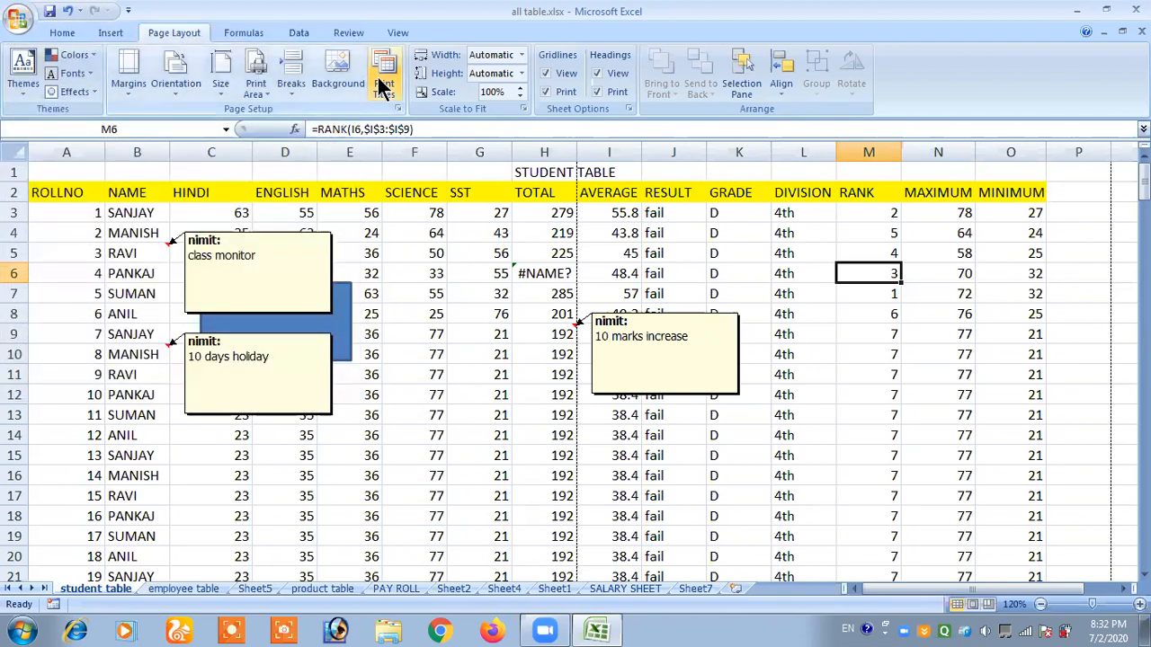